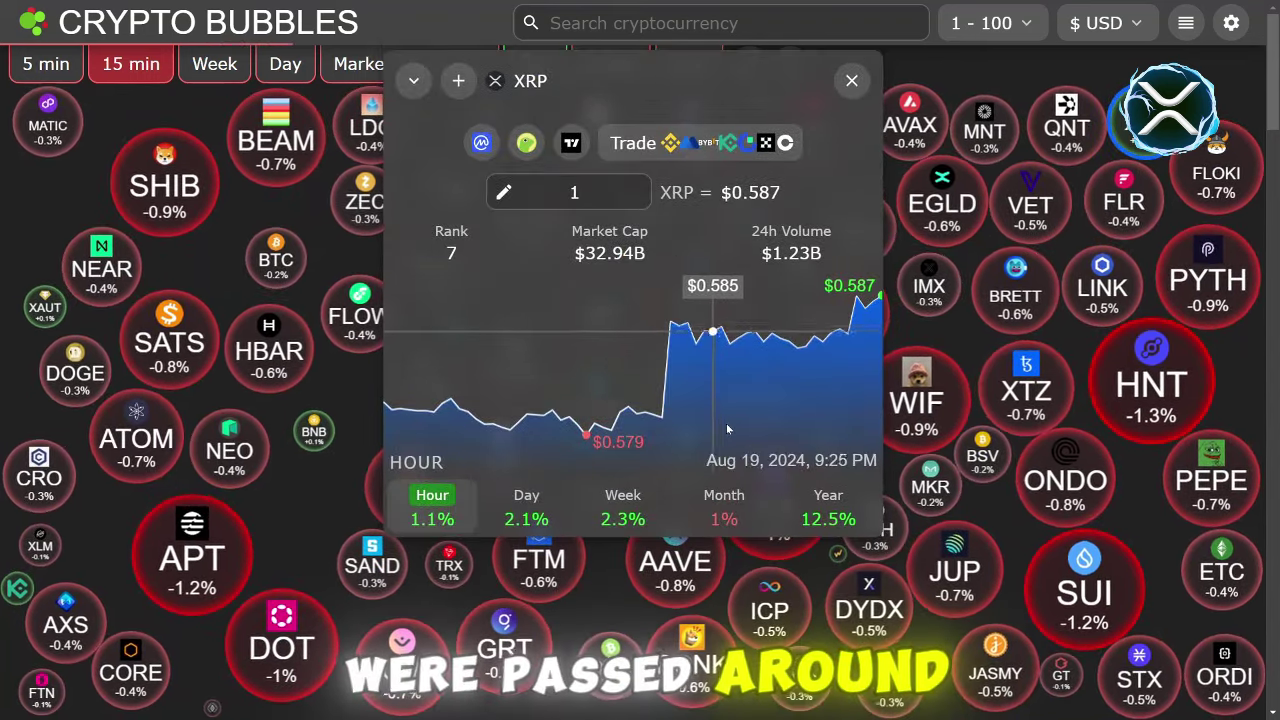
# Step: Switch the bubbles to weekly performance and examine XRP's one-week price chart
pyautogui.click(850, 79)
pyautogui.click(214, 63)
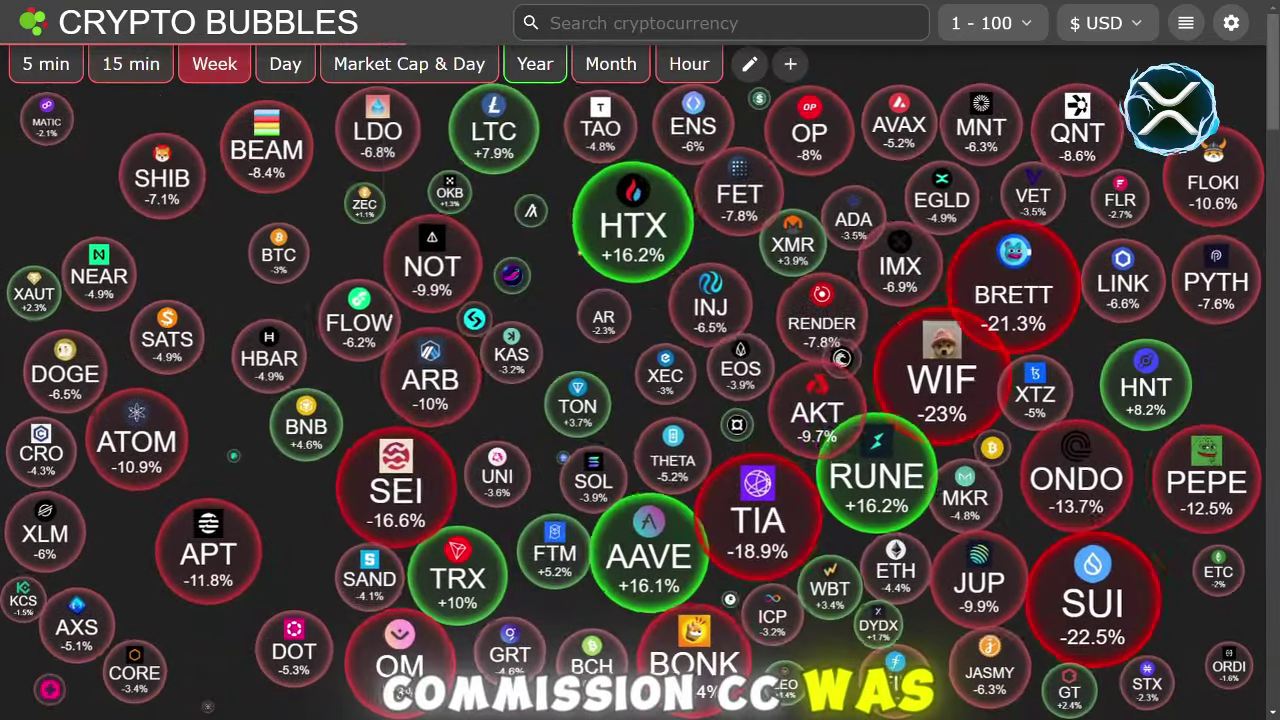
pyautogui.click(594, 384)
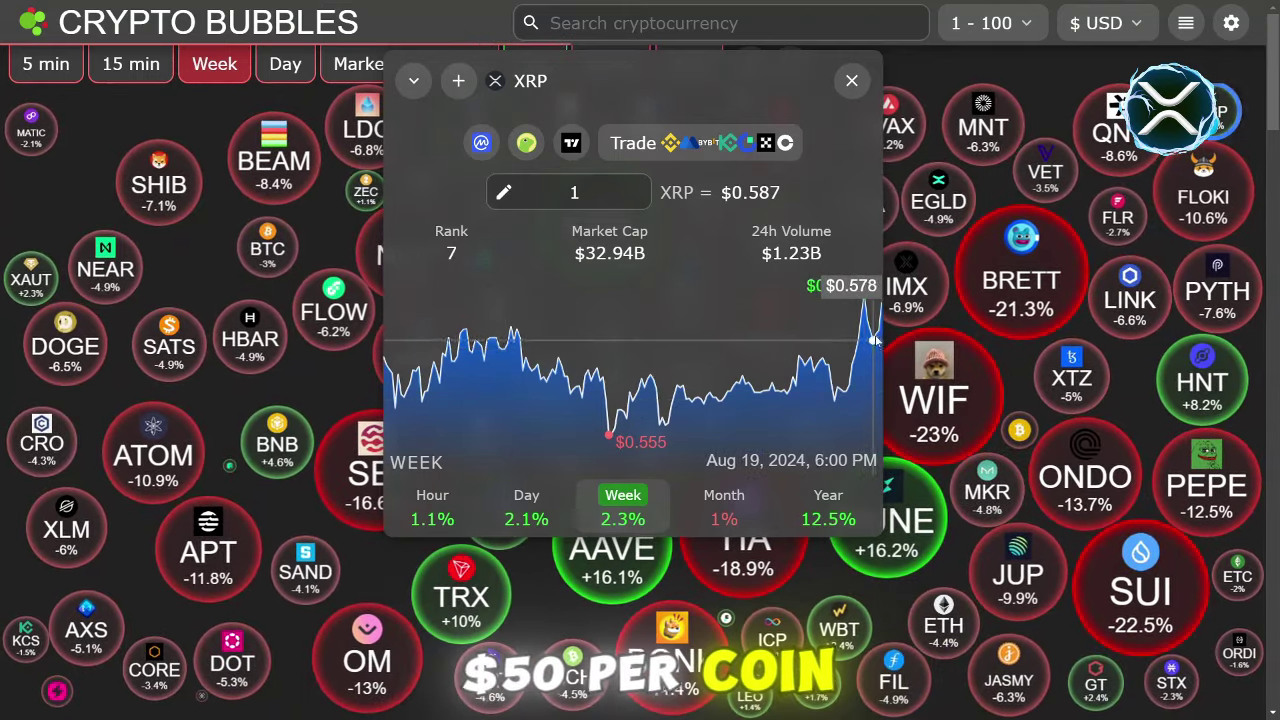
pyautogui.click(851, 81)
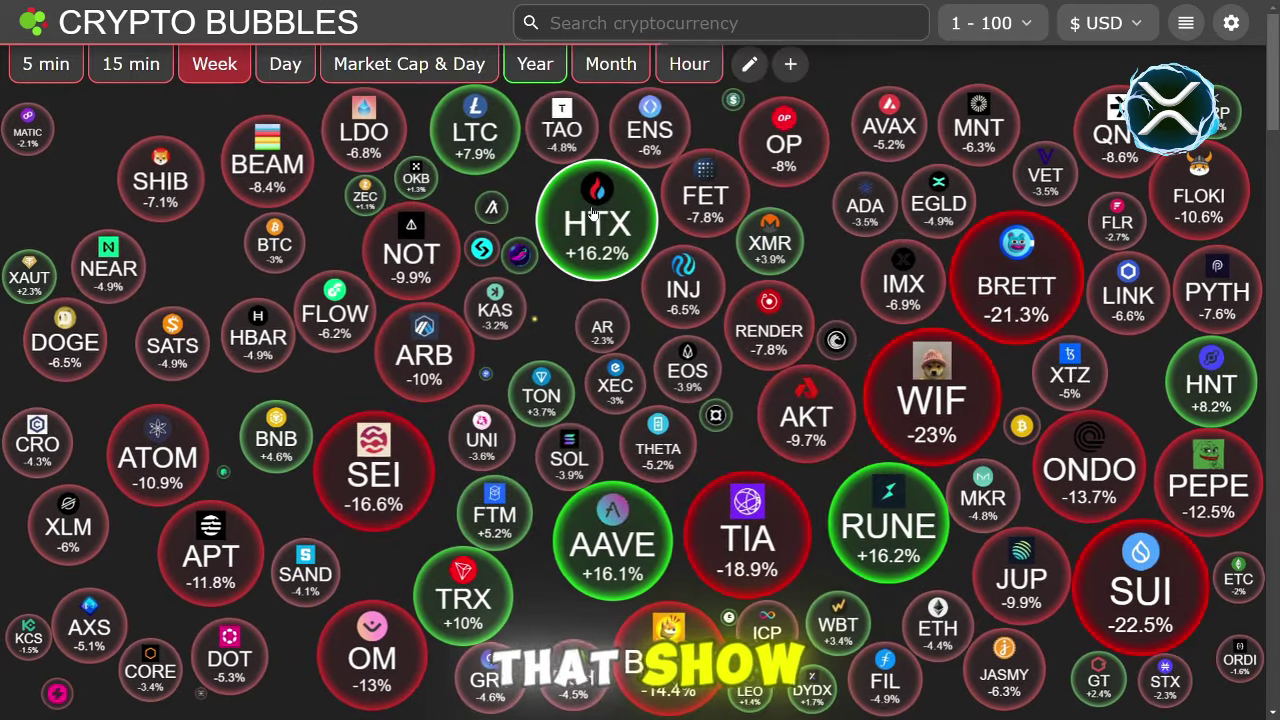
# Step: Show daily performance on the bubbles and examine XRP's one-day price chart
pyautogui.click(306, 76)
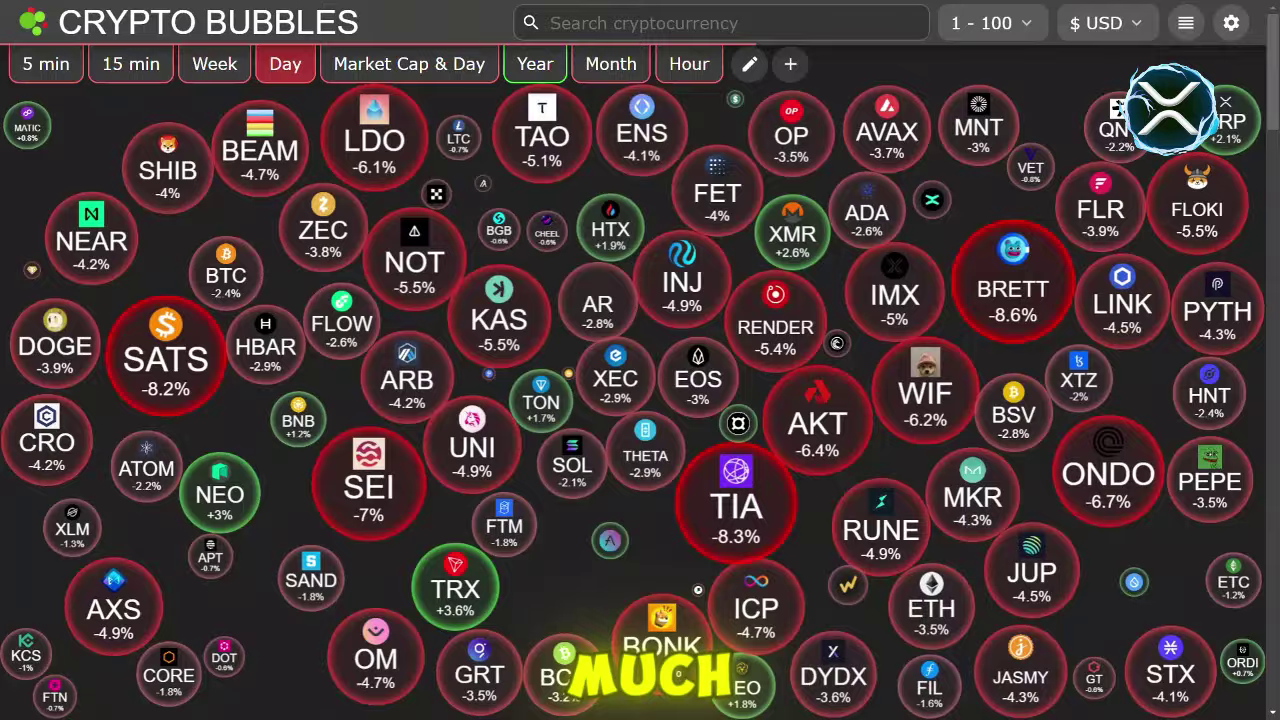
pyautogui.click(1222, 122)
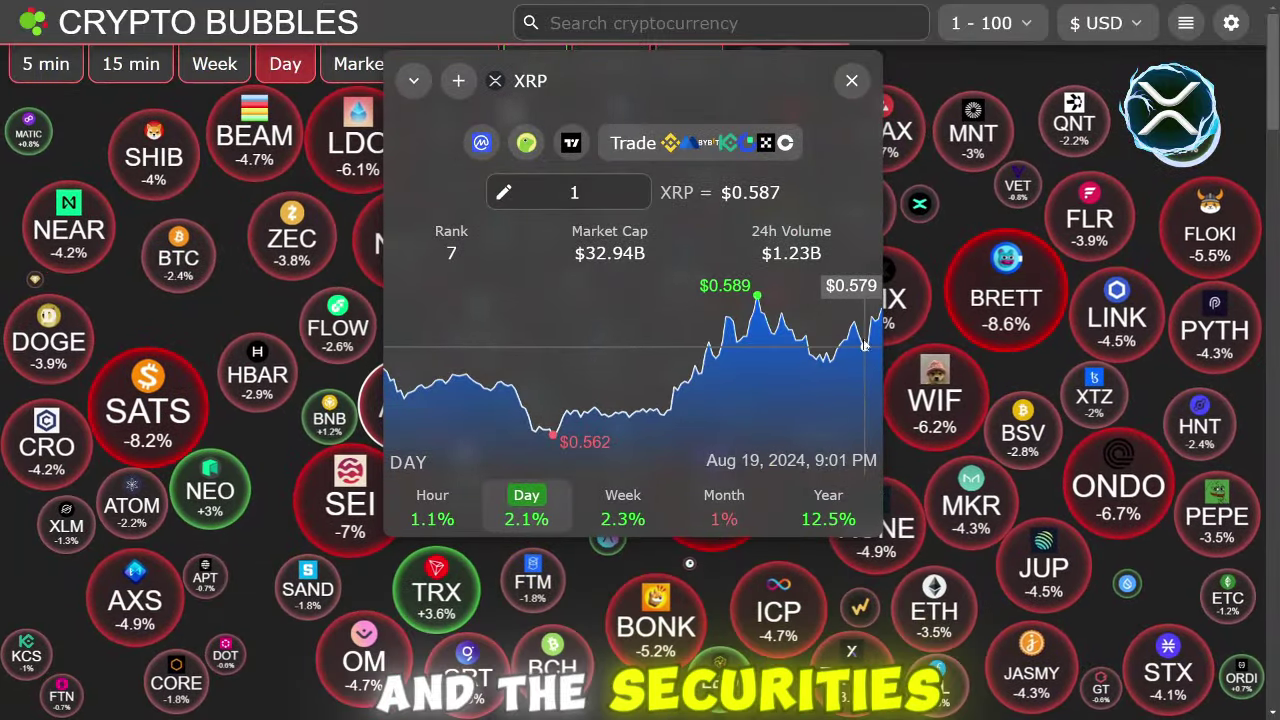
pyautogui.click(851, 80)
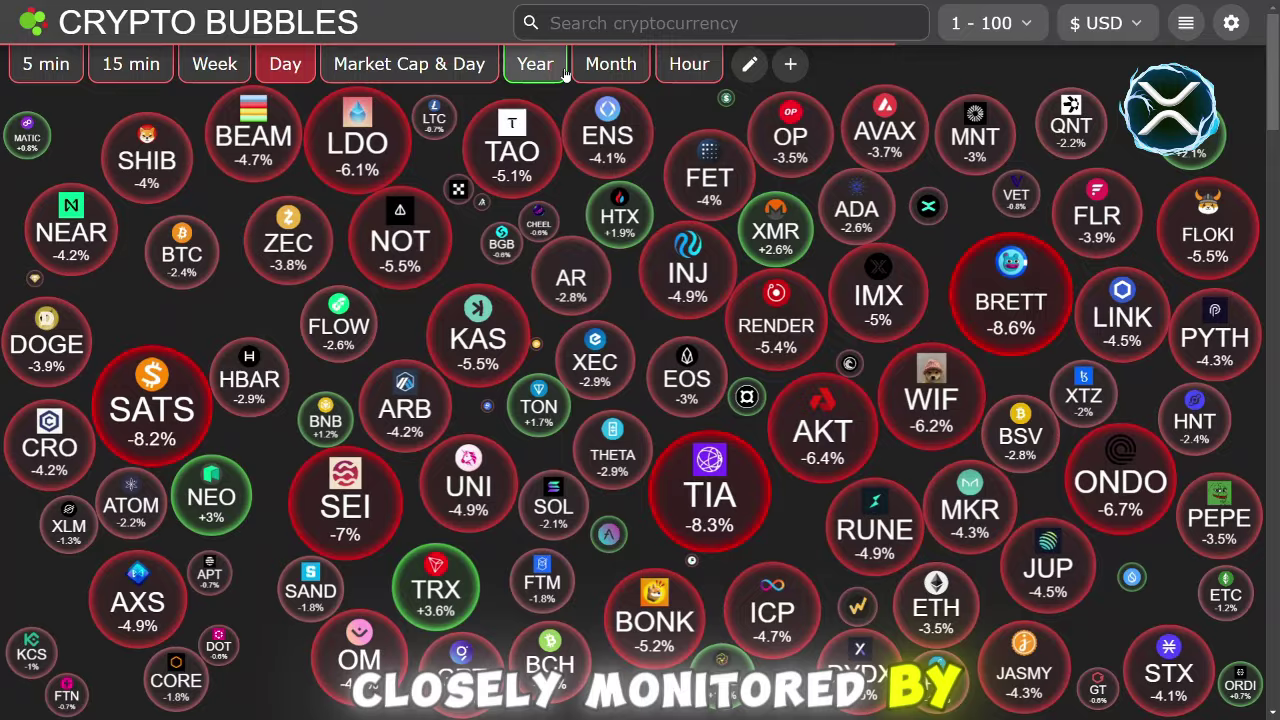
# Step: Switch the bubbles to yearly performance and open XRP's details from the coin list
pyautogui.click(563, 70)
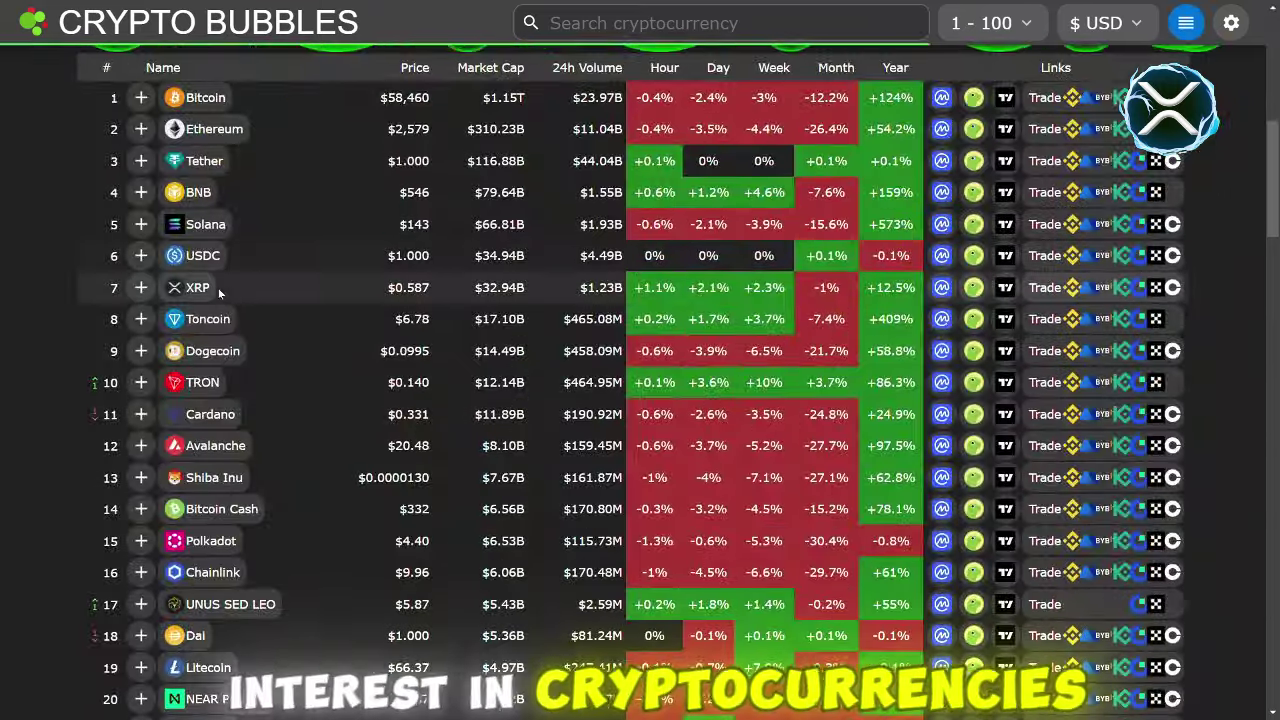
pyautogui.click(197, 287)
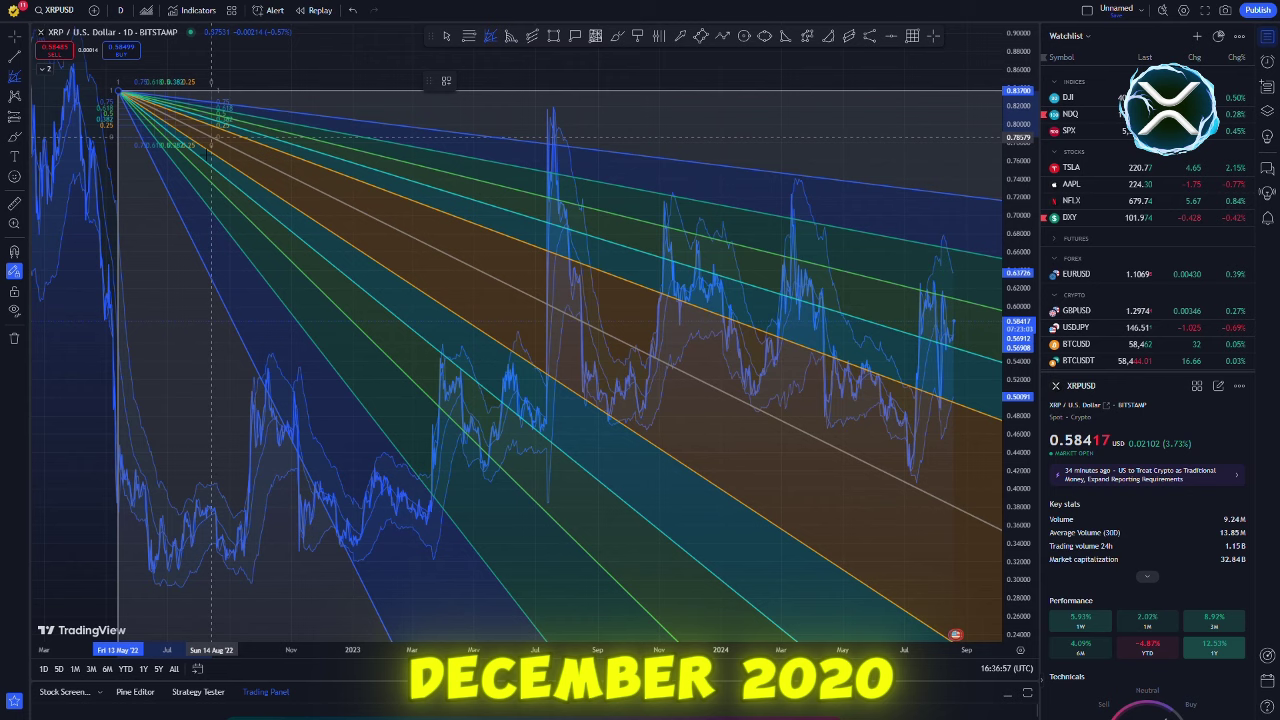
# Step: In TradingView, finish the Fib speed resistance fan from 0.83700 on 13 May 2022 to about 0.78 in late July 2022
pyautogui.moveTo(210, 137); pyautogui.dragTo(194, 145)
pyautogui.moveTo(222, 76); pyautogui.dragTo(182, 71)
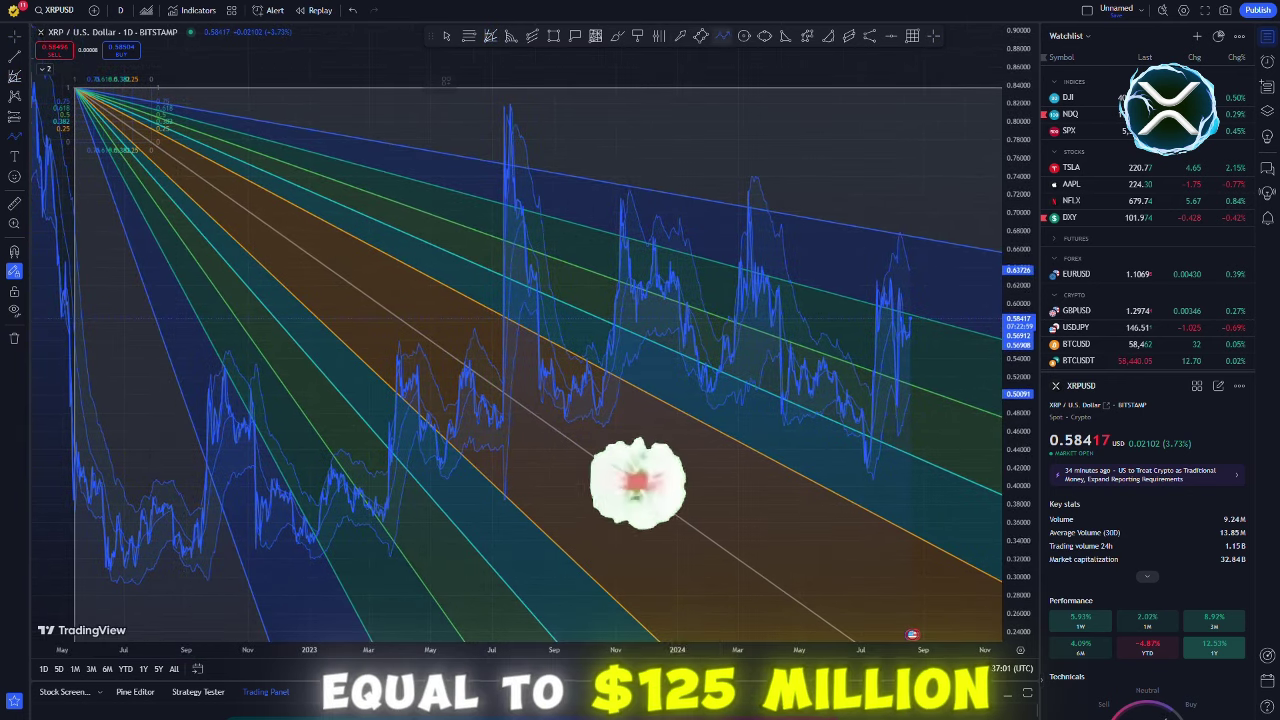
# Step: Draw an arrow-ended path through XRP's swing lows and highs from mid-2022 to August 2024, projecting up to about 0.63 in September 2024
pyautogui.click(139, 543)
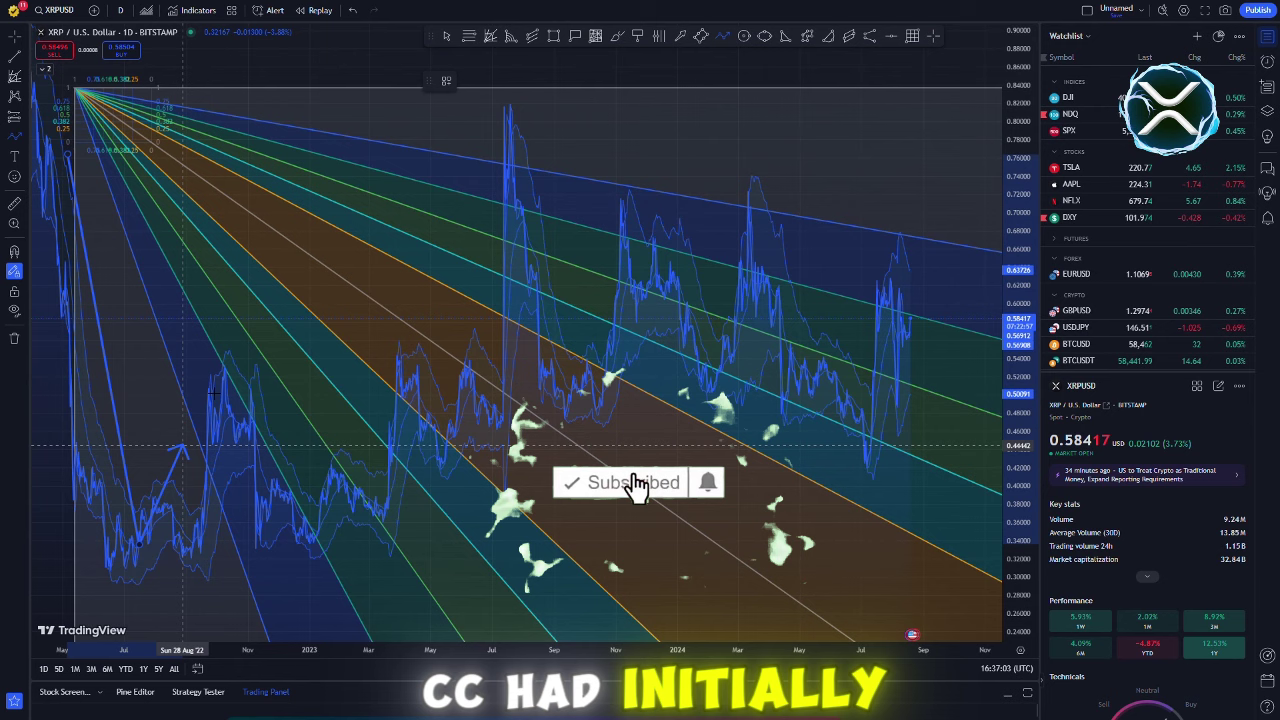
pyautogui.click(205, 376)
pyautogui.click(262, 525)
pyautogui.click(325, 449)
pyautogui.click(468, 477)
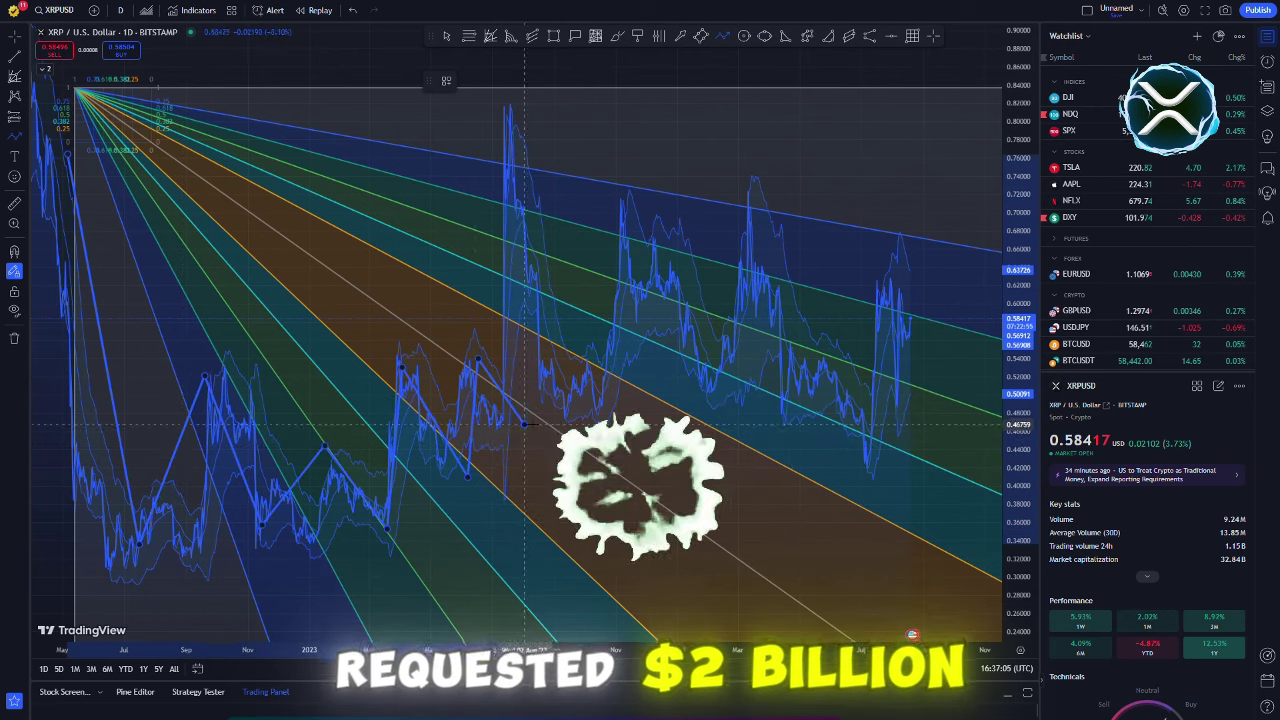
pyautogui.click(478, 359)
pyautogui.click(524, 424)
pyautogui.click(532, 136)
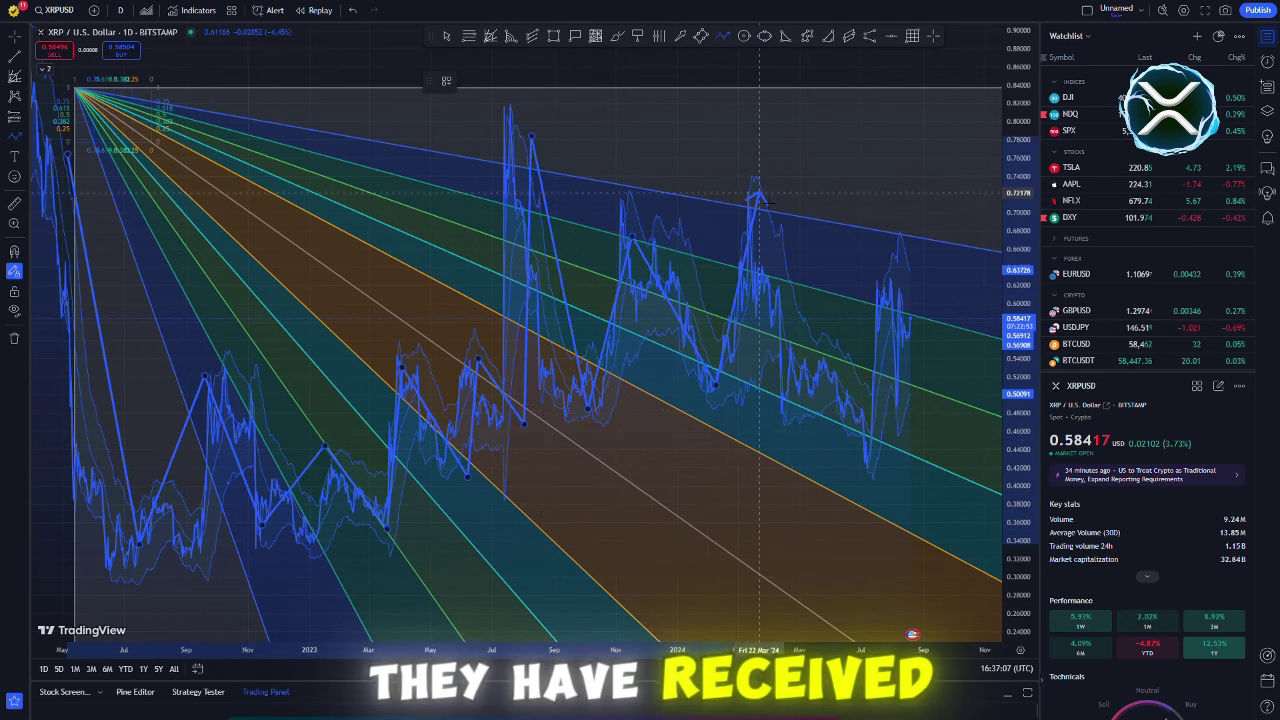
pyautogui.click(820, 366)
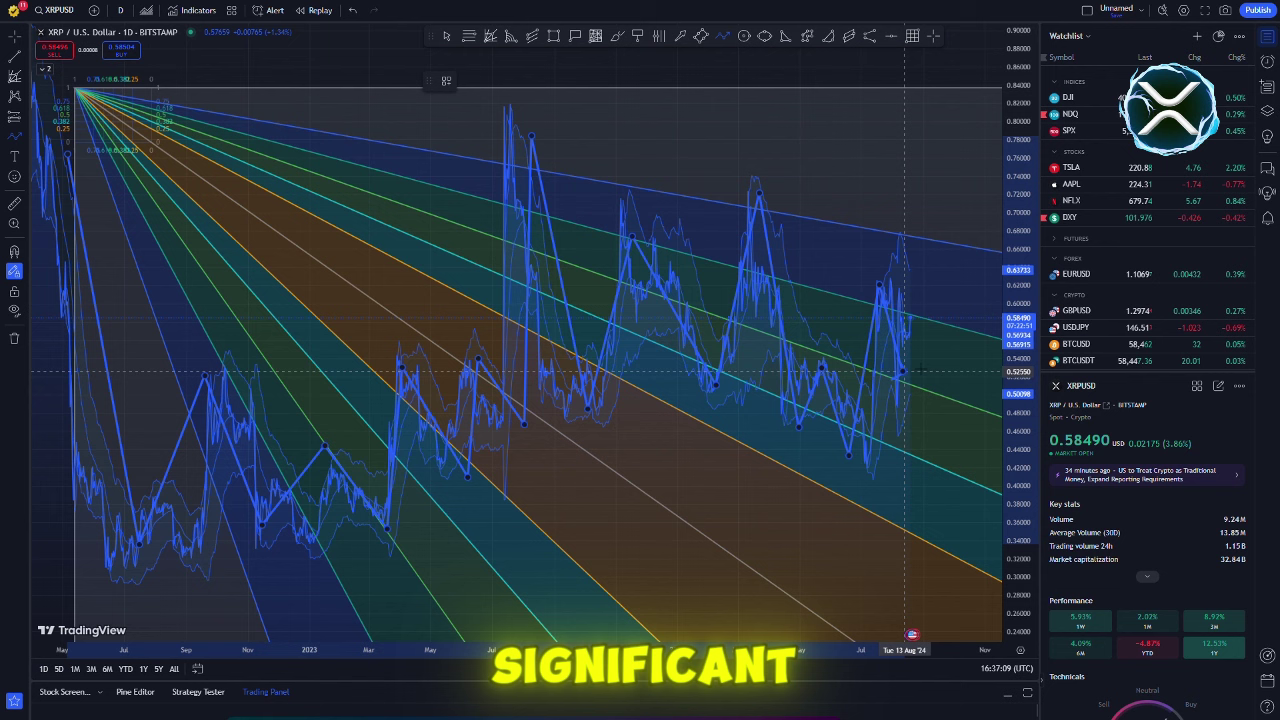
pyautogui.click(912, 318)
pyautogui.doubleClick(942, 277)
# Step: Recolor the zigzag path along the price swings yellow
pyautogui.click(469, 81)
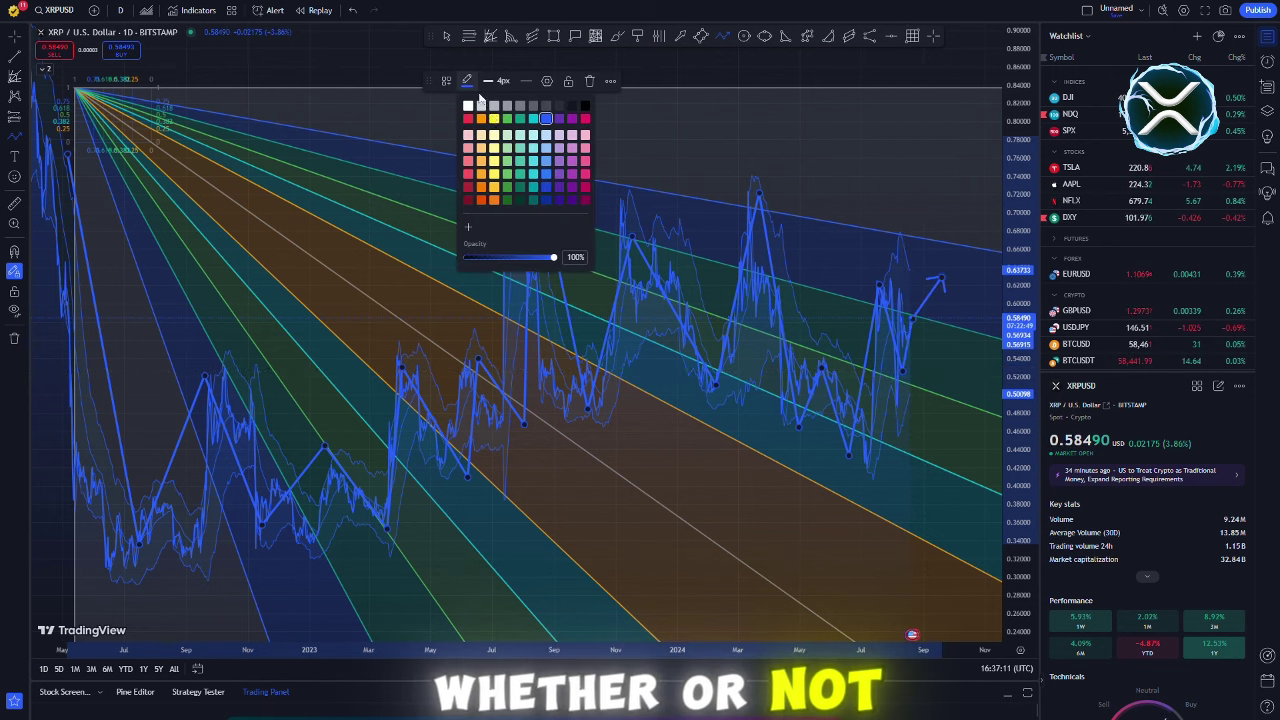
pyautogui.click(494, 119)
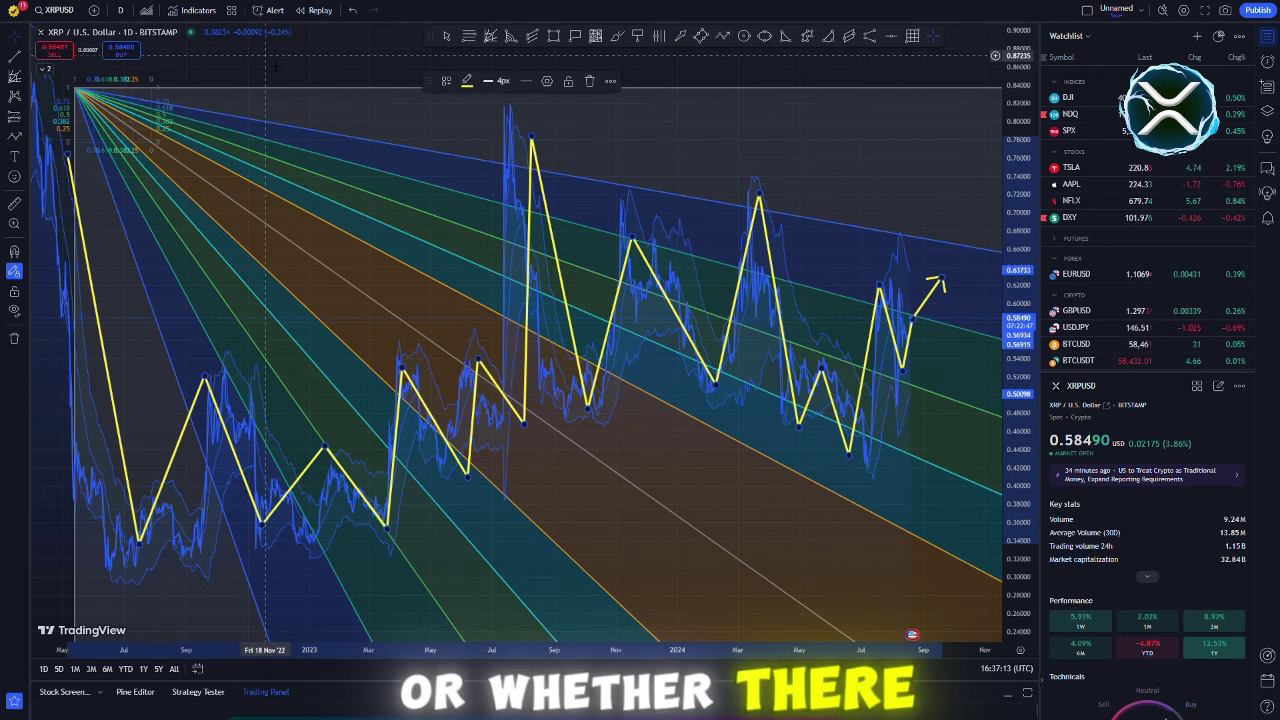
pyautogui.moveTo(275, 66)
pyautogui.mouseDown()
pyautogui.moveTo(260, 57)
pyautogui.moveTo(279, 61)
pyautogui.mouseUp()
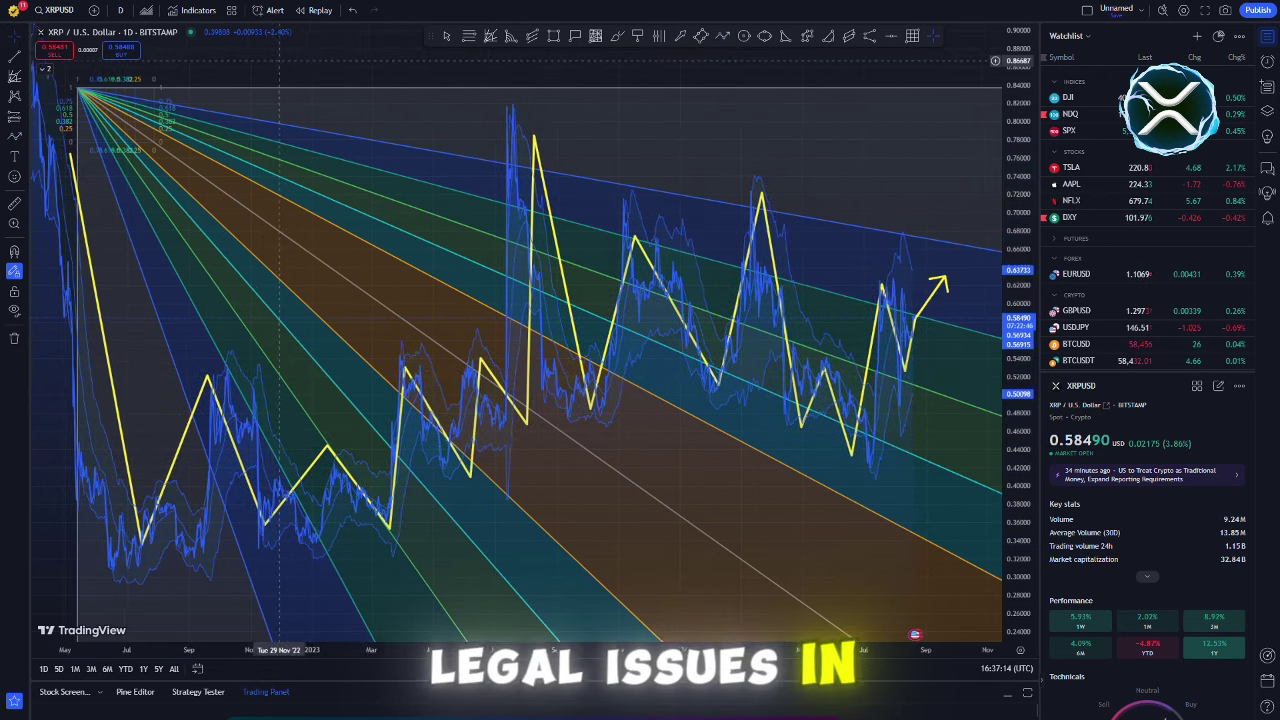
# Step: Add price notes at 0.72422 near the path's start and at 0.34628 on its first low
pyautogui.click(638, 35)
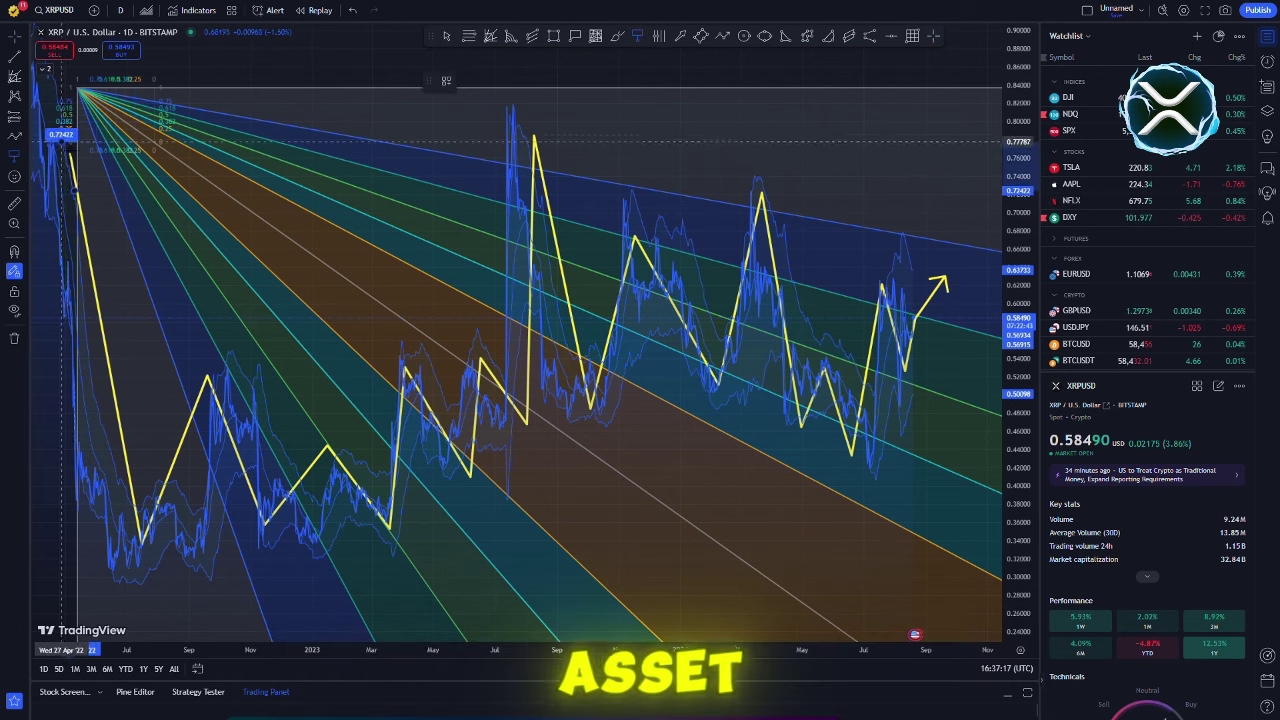
pyautogui.click(78, 133)
pyautogui.click(139, 535)
pyautogui.click(148, 584)
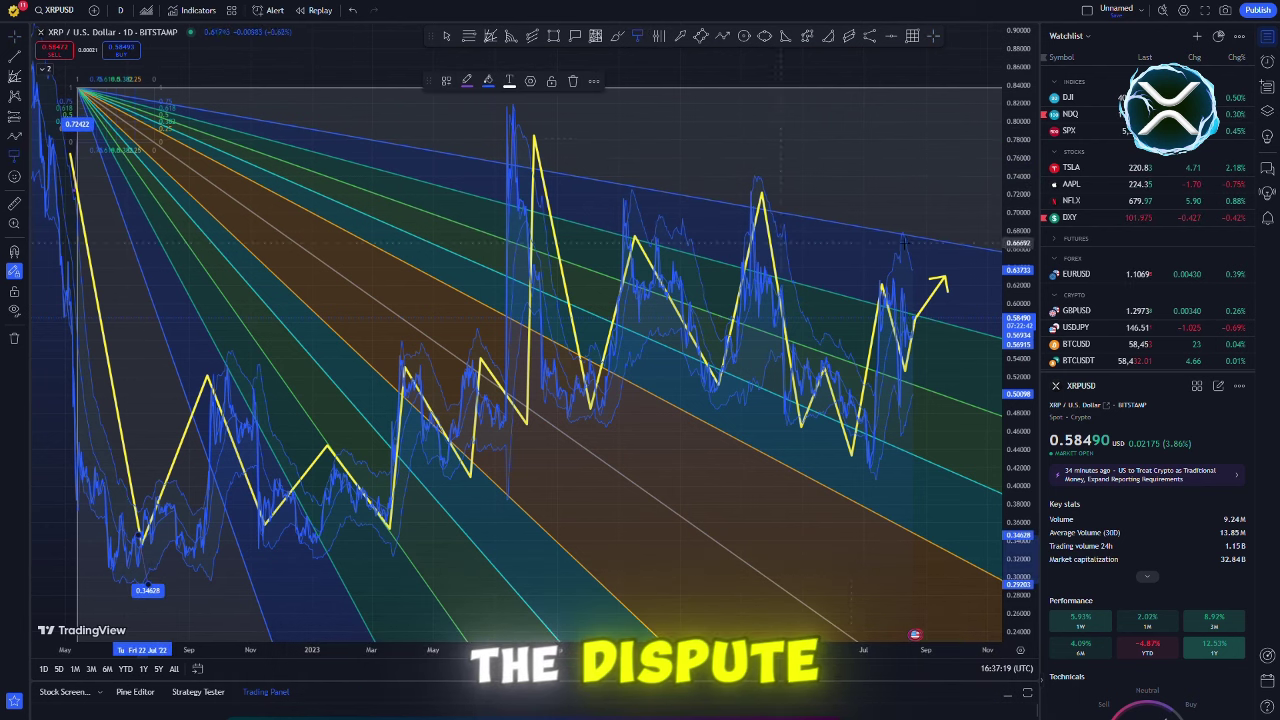
# Step: Compress the price scale slightly and fill the 0.34628 price note's label purple
pyautogui.moveTo(1014, 177); pyautogui.dragTo(1014, 204)
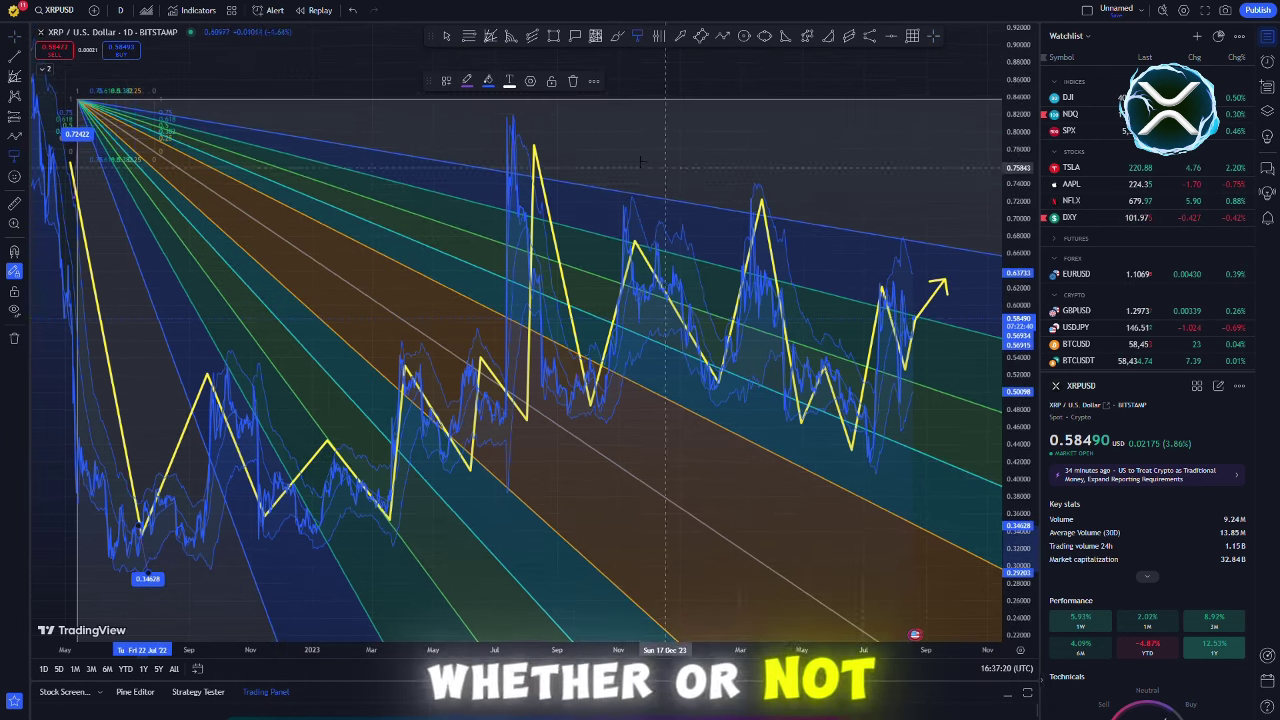
pyautogui.click(491, 84)
pyautogui.click(585, 177)
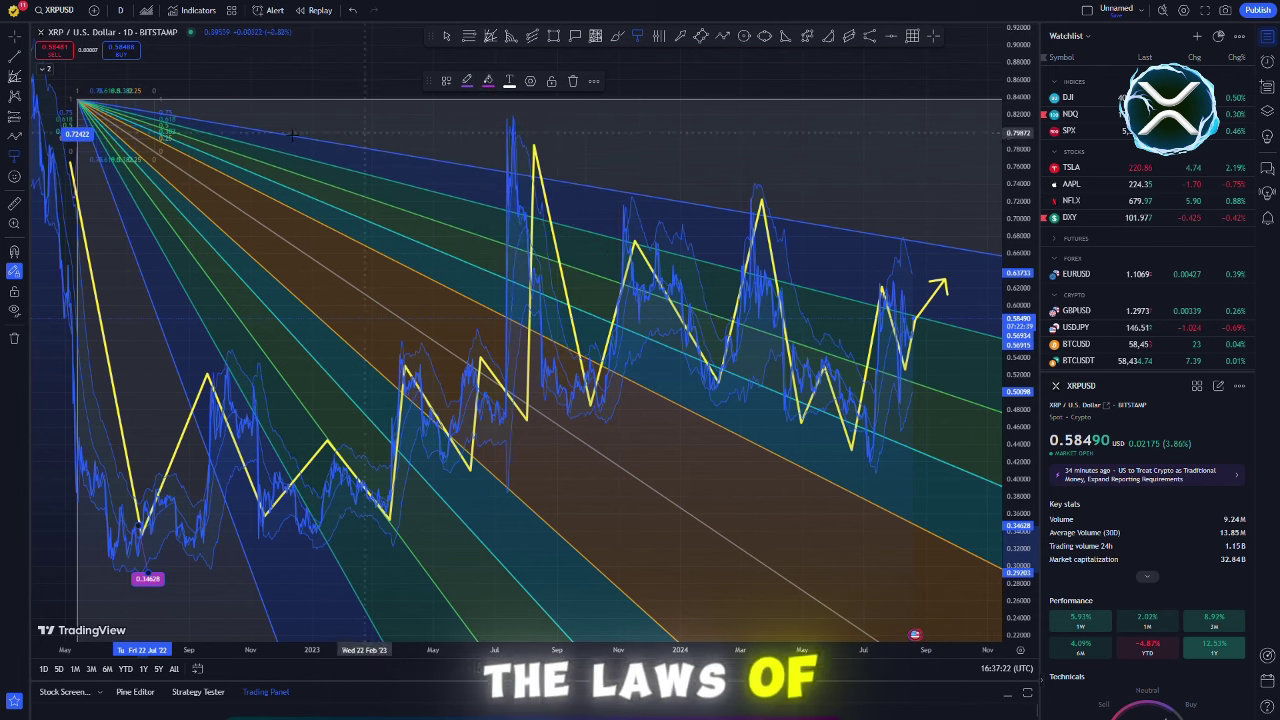
# Step: Handwrite "XRP" with an arrow on each side above the 2022–2023 prices using the yellow brush
pyautogui.click(618, 36)
pyautogui.moveTo(118, 213)
pyautogui.mouseDown()
pyautogui.moveTo(206, 177)
pyautogui.moveTo(209, 213)
pyautogui.mouseUp()
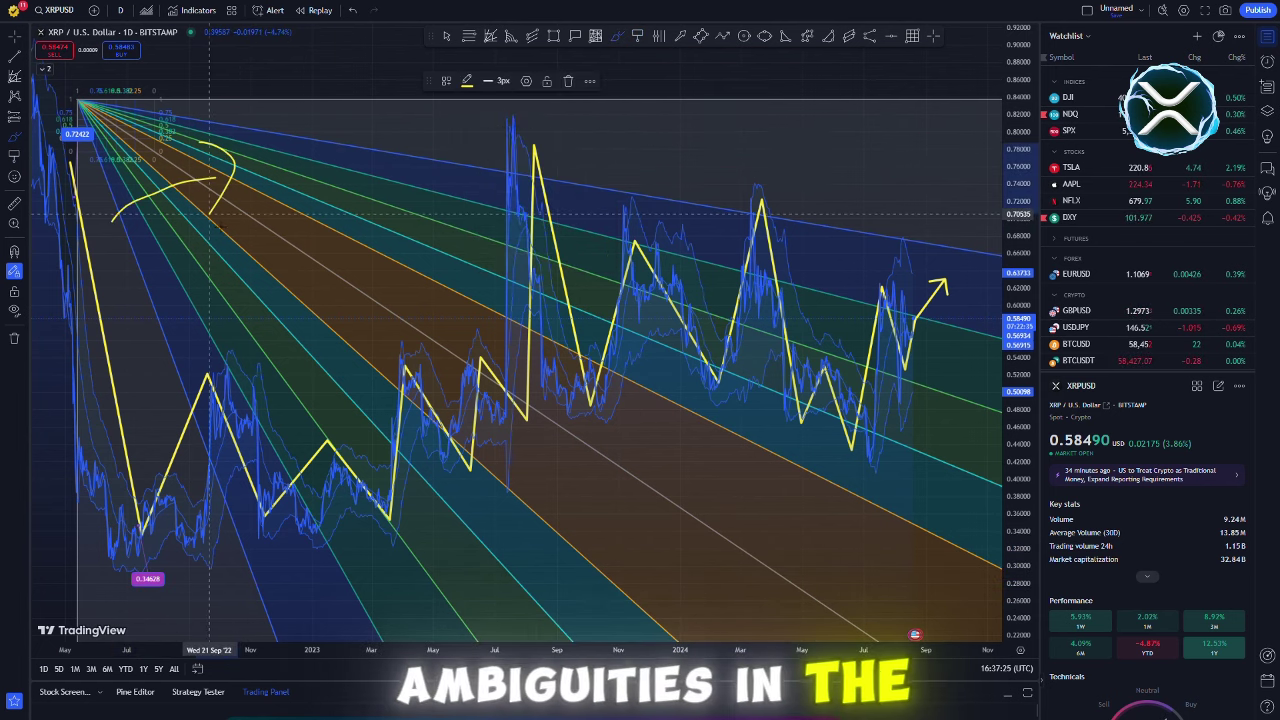
pyautogui.moveTo(307, 126); pyautogui.dragTo(266, 196)
pyautogui.moveTo(265, 134)
pyautogui.mouseDown()
pyautogui.moveTo(320, 204)
pyautogui.moveTo(452, 150)
pyautogui.mouseUp()
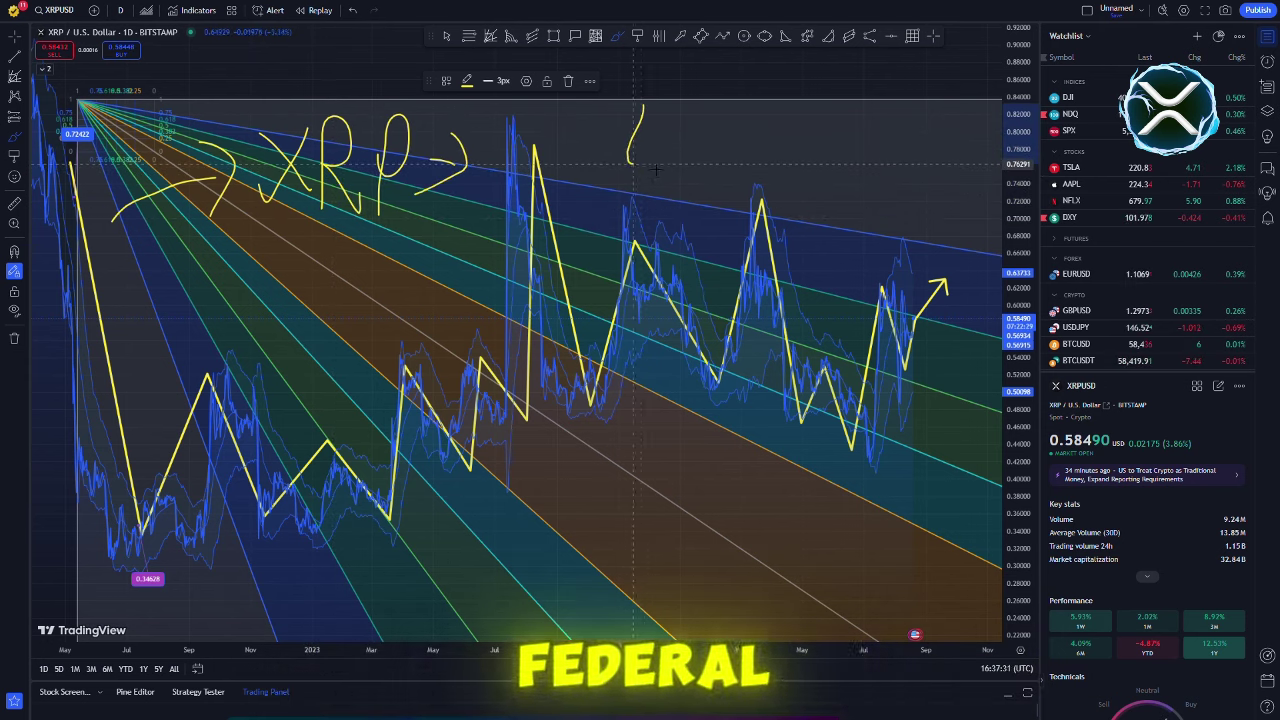
# Step: Handwrite "Up" twice above the 2024 prices, circle the March 2024 peak, and brush a curved arrow from it
pyautogui.moveTo(640, 162); pyautogui.dragTo(665, 118)
pyautogui.moveTo(750, 186); pyautogui.dragTo(743, 197)
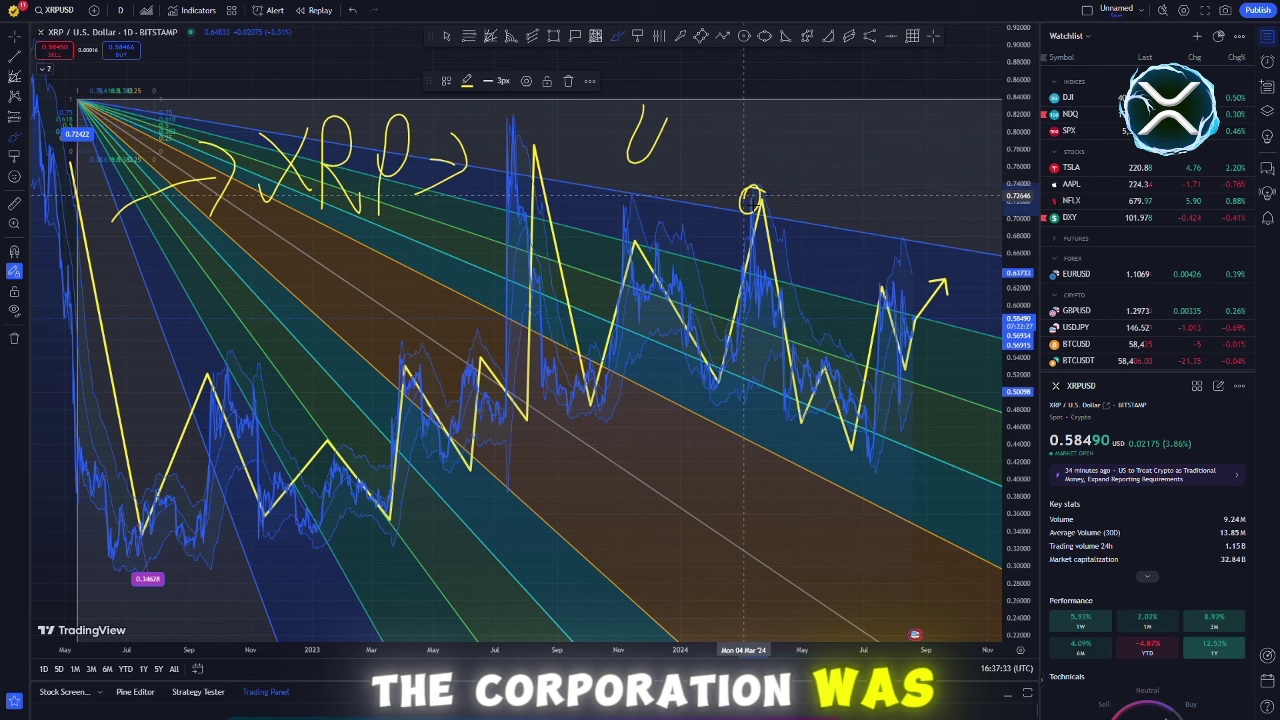
pyautogui.moveTo(765, 101); pyautogui.dragTo(801, 118)
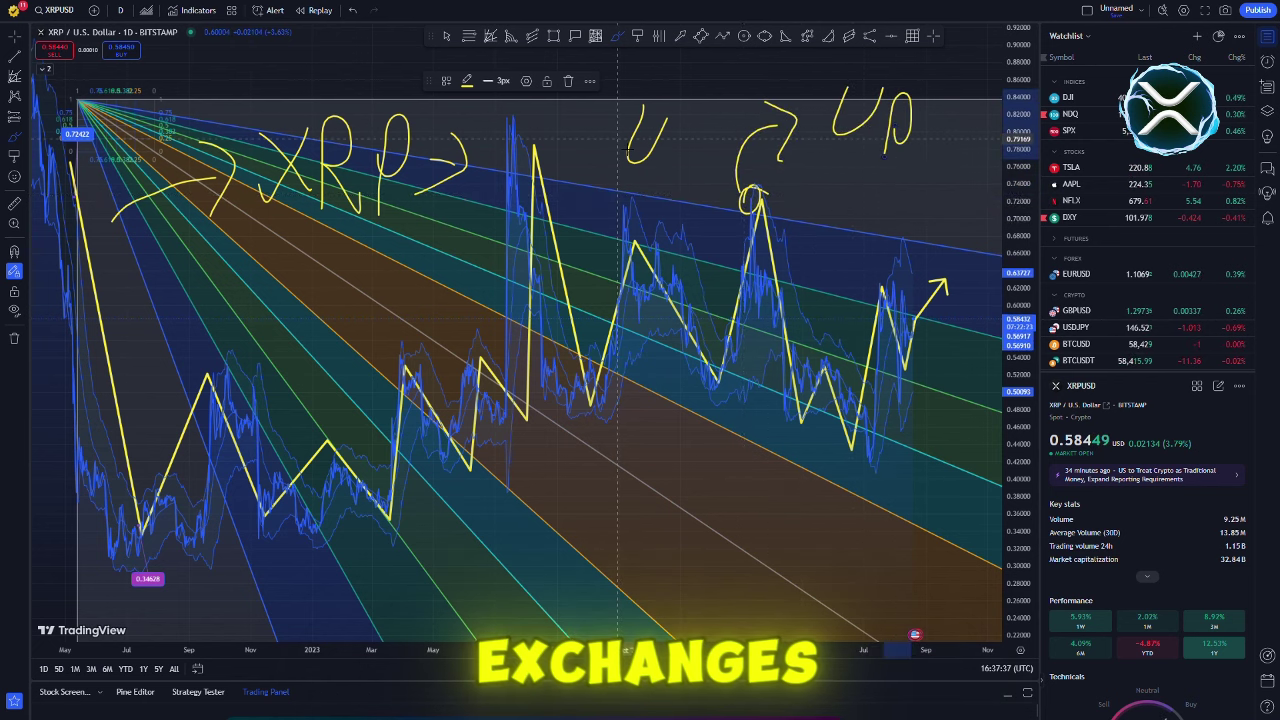
pyautogui.moveTo(672, 160)
pyautogui.mouseDown()
pyautogui.moveTo(672, 118)
pyautogui.moveTo(677, 134)
pyautogui.mouseUp()
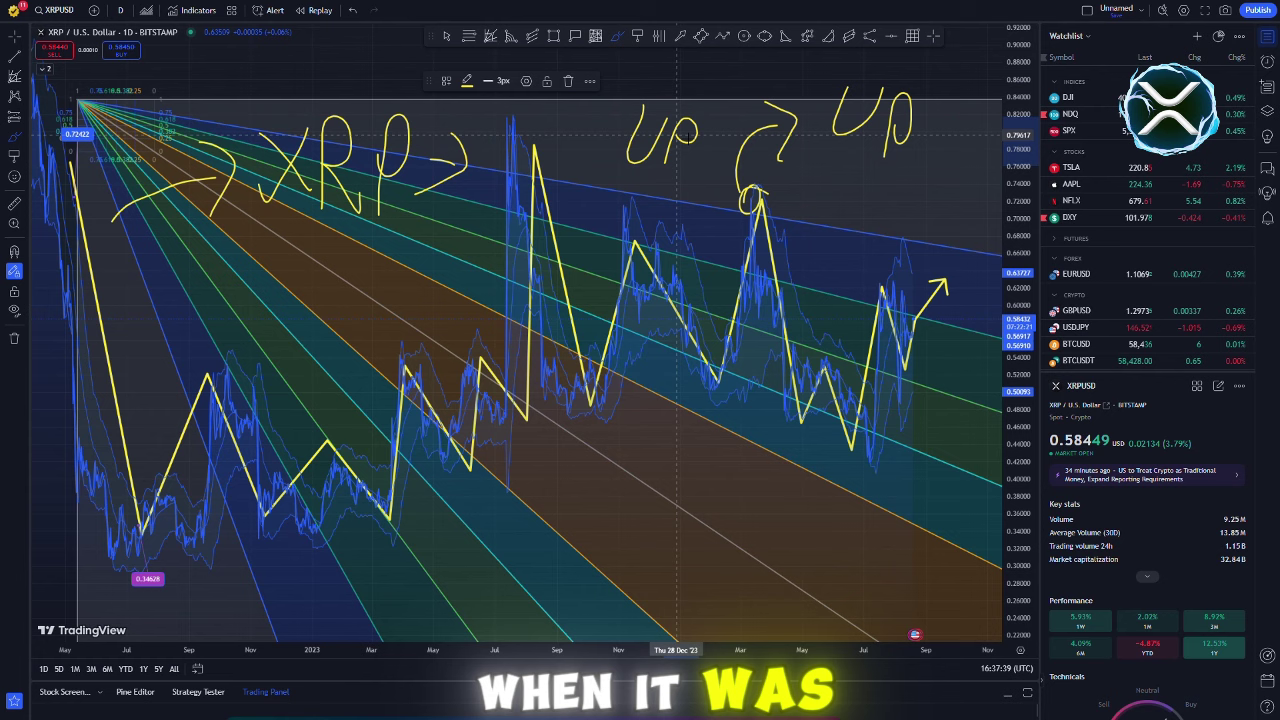
# Step: Enclose both handwritten "Up" notes in circle shapes and brush an arc bridging them
pyautogui.click(744, 36)
pyautogui.moveTo(626, 96); pyautogui.dragTo(708, 178)
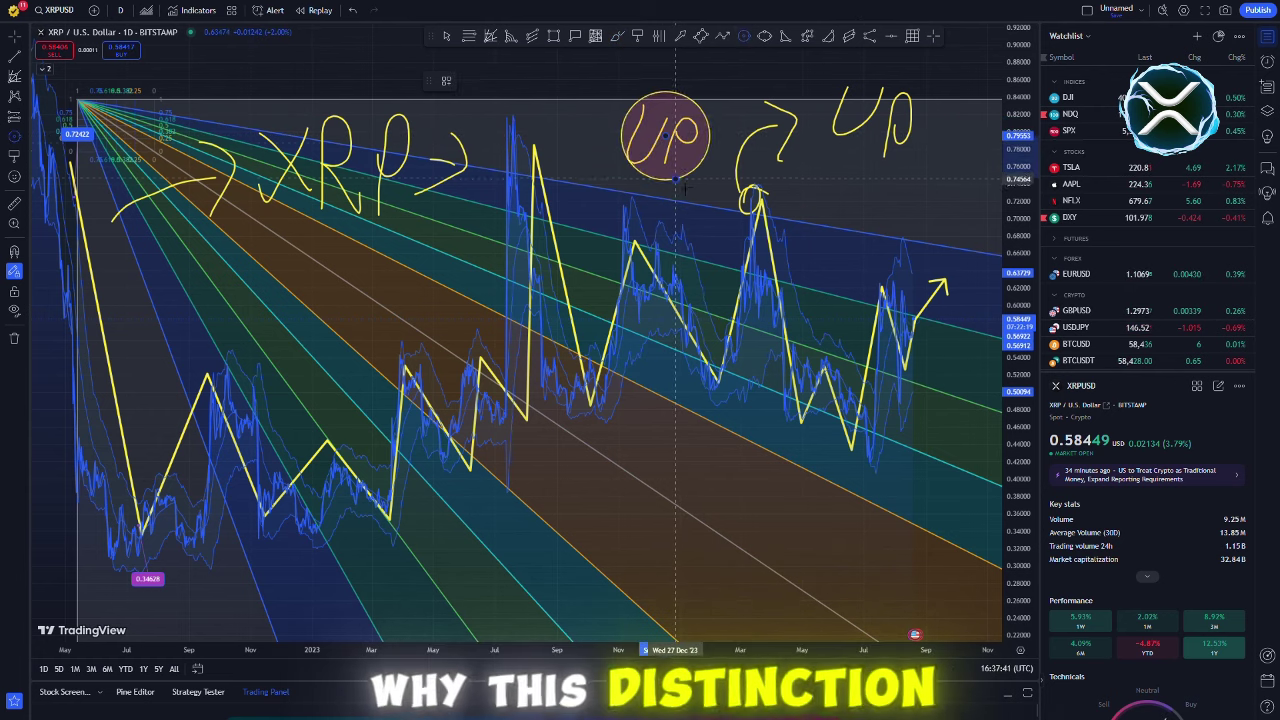
pyautogui.moveTo(826, 80); pyautogui.dragTo(916, 168)
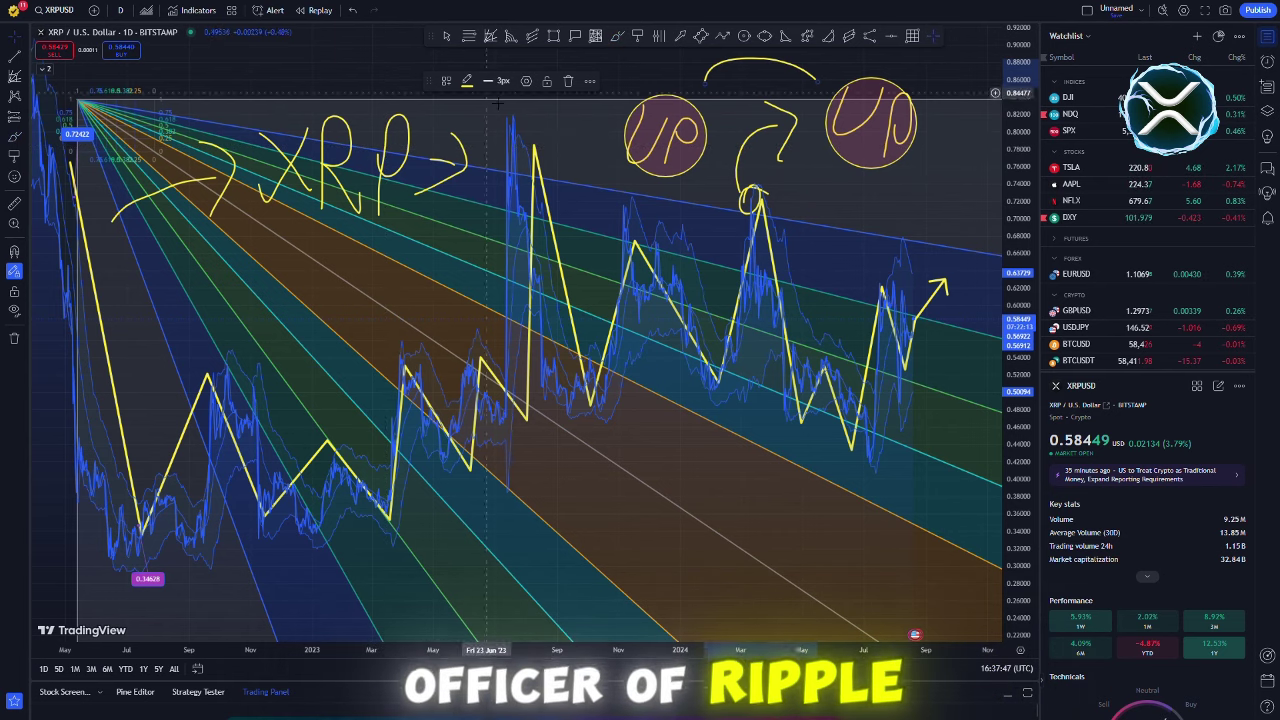
# Step: Add price notes at 0.48918 on the September 2022 high and 0.35999 on the November 2022 low, filling the latter's label pink
pyautogui.click(640, 36)
pyautogui.click(212, 308)
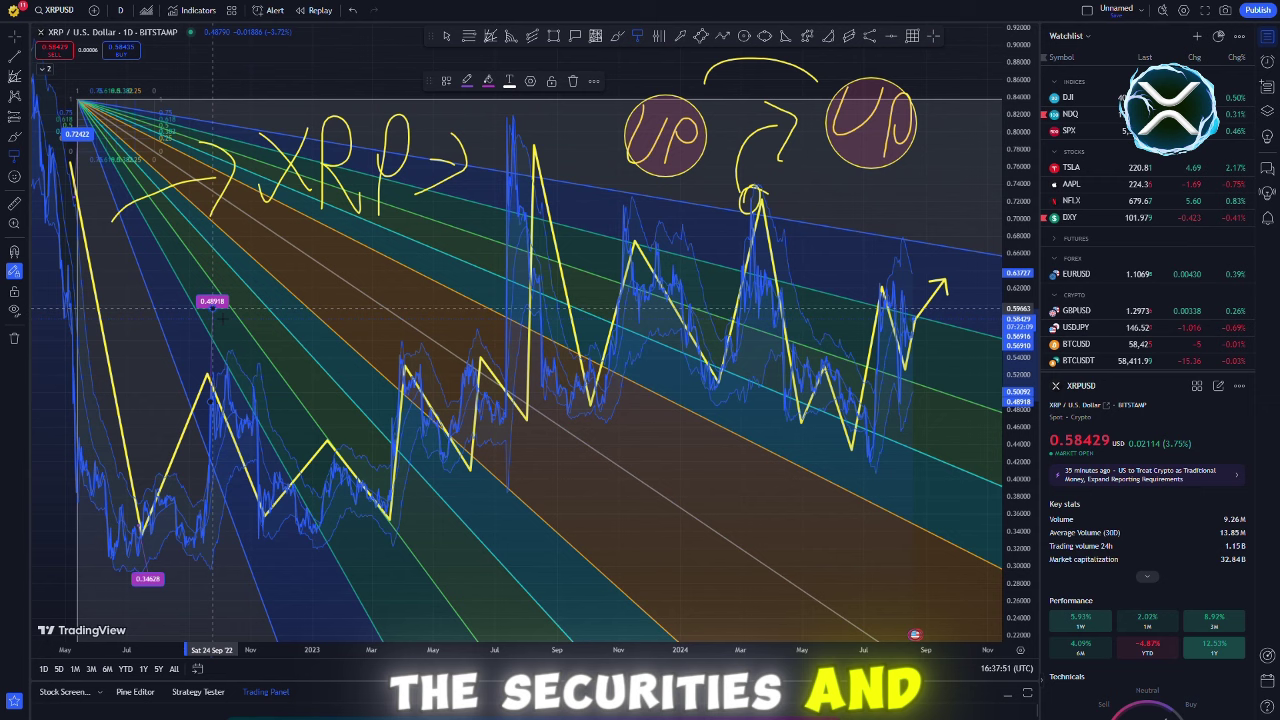
pyautogui.click(268, 517)
pyautogui.click(488, 80)
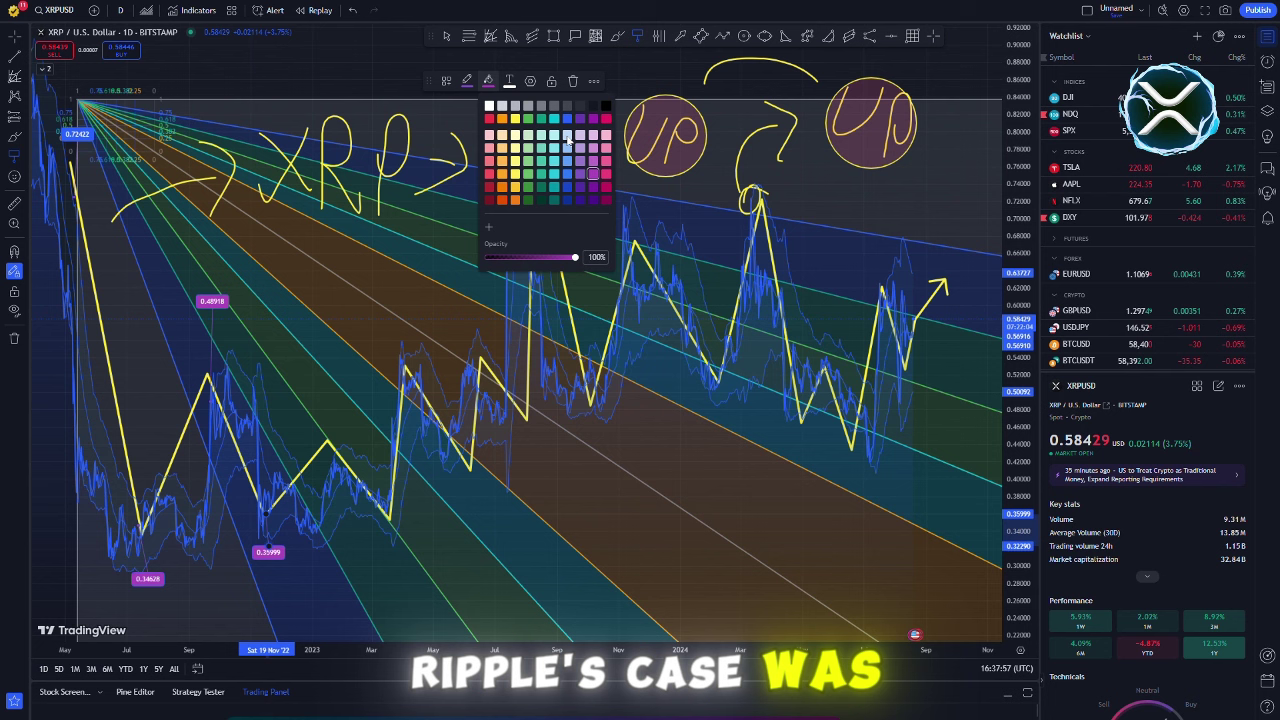
pyautogui.click(605, 174)
# Step: Add a price note at 0.43610 on the early 2023 peak, its label placed above, and fill it blue
pyautogui.click(343, 448)
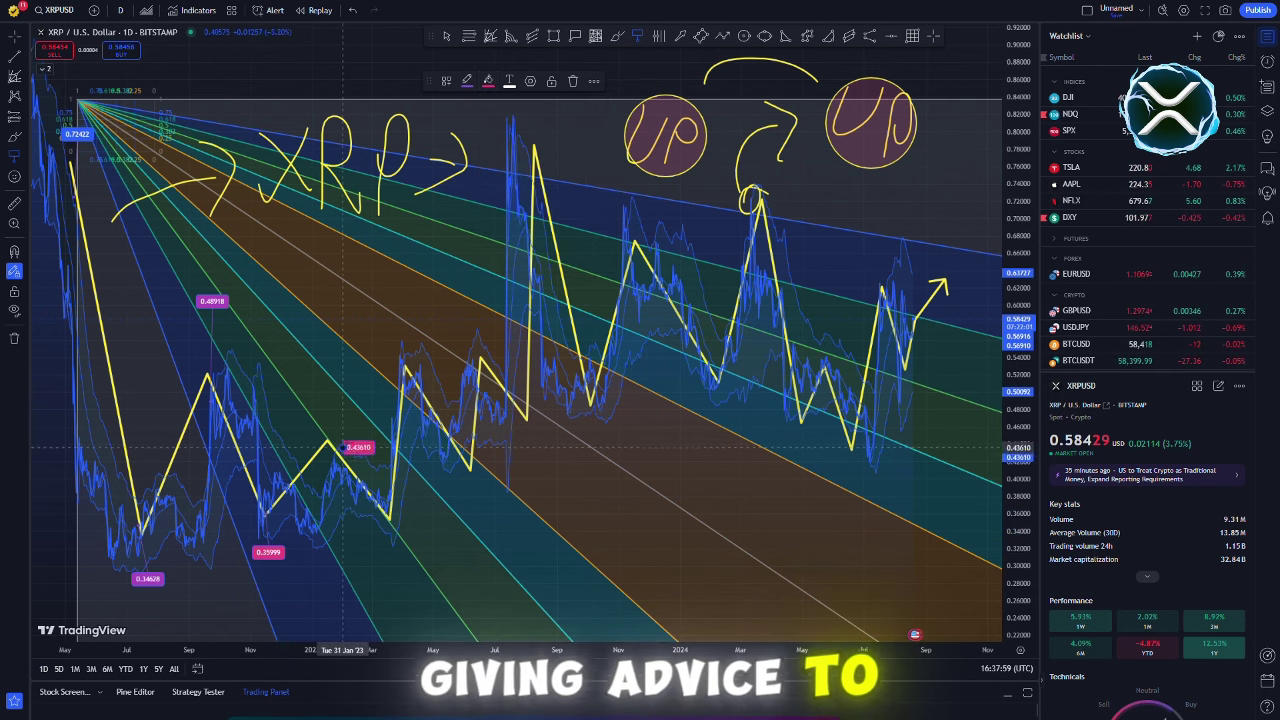
pyautogui.click(323, 350)
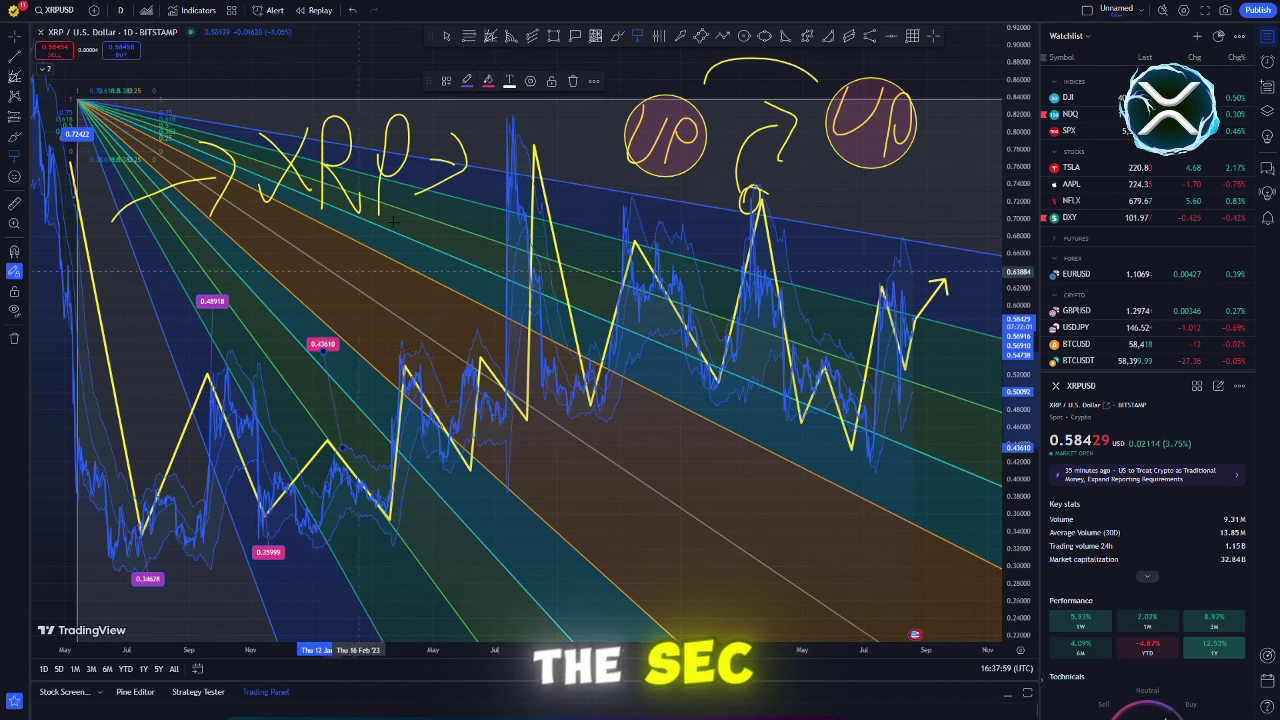
pyautogui.click(490, 83)
pyautogui.click(562, 168)
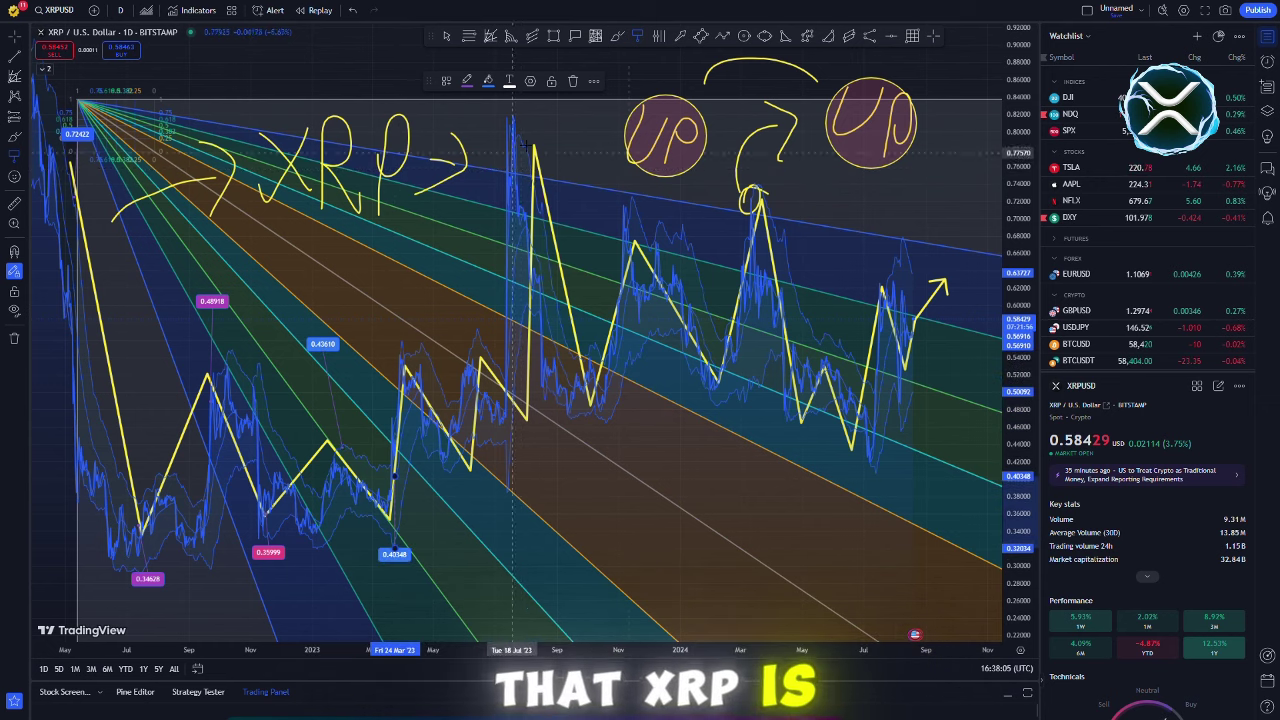
# Step: Fill the label of the 0.40348 price note at the March 2023 low dark purple
pyautogui.click(487, 82)
pyautogui.click(584, 180)
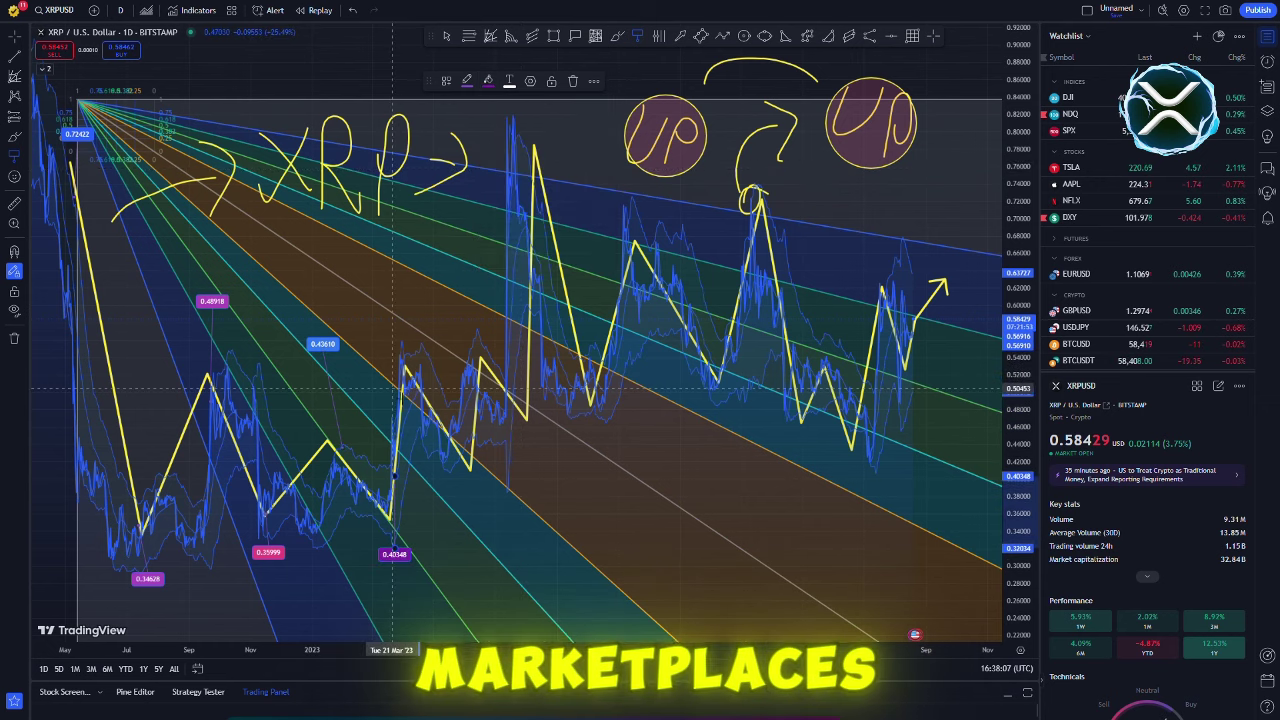
# Step: Add a price note at 0.50709 on the spring 2023 high and fill its label orange
pyautogui.moveTo(395, 388); pyautogui.dragTo(427, 316)
pyautogui.click(487, 81)
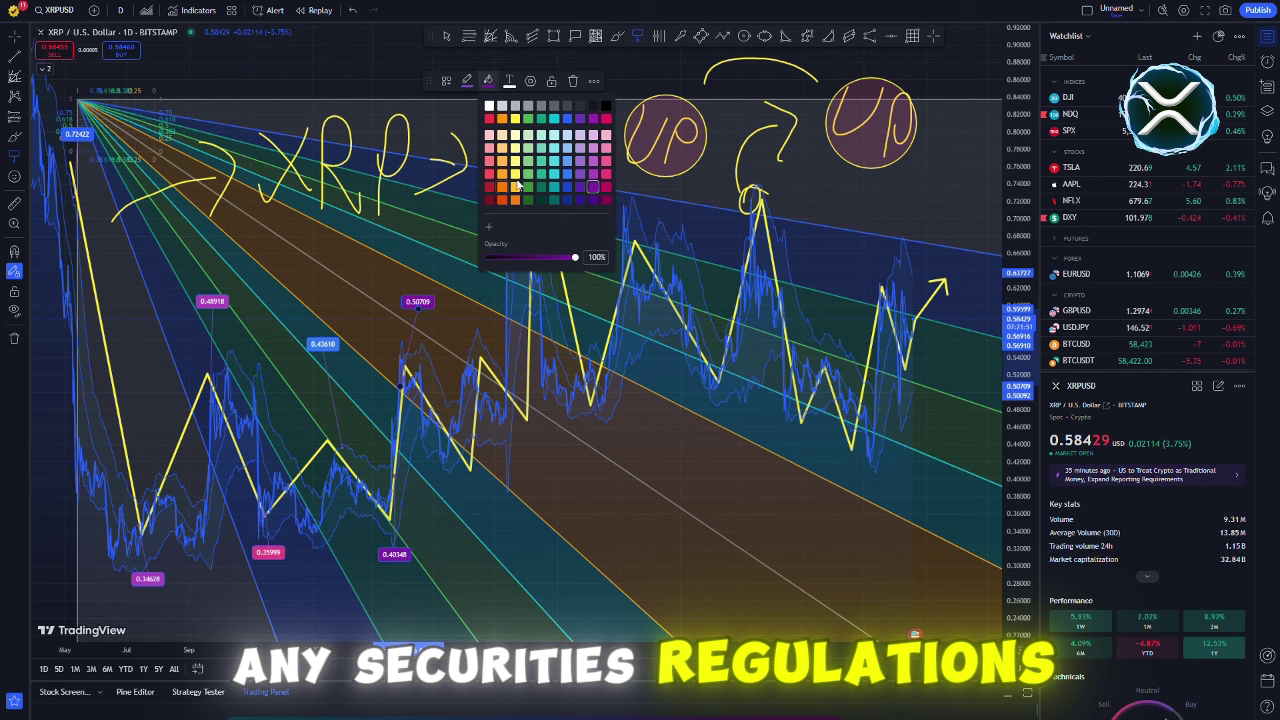
pyautogui.click(499, 134)
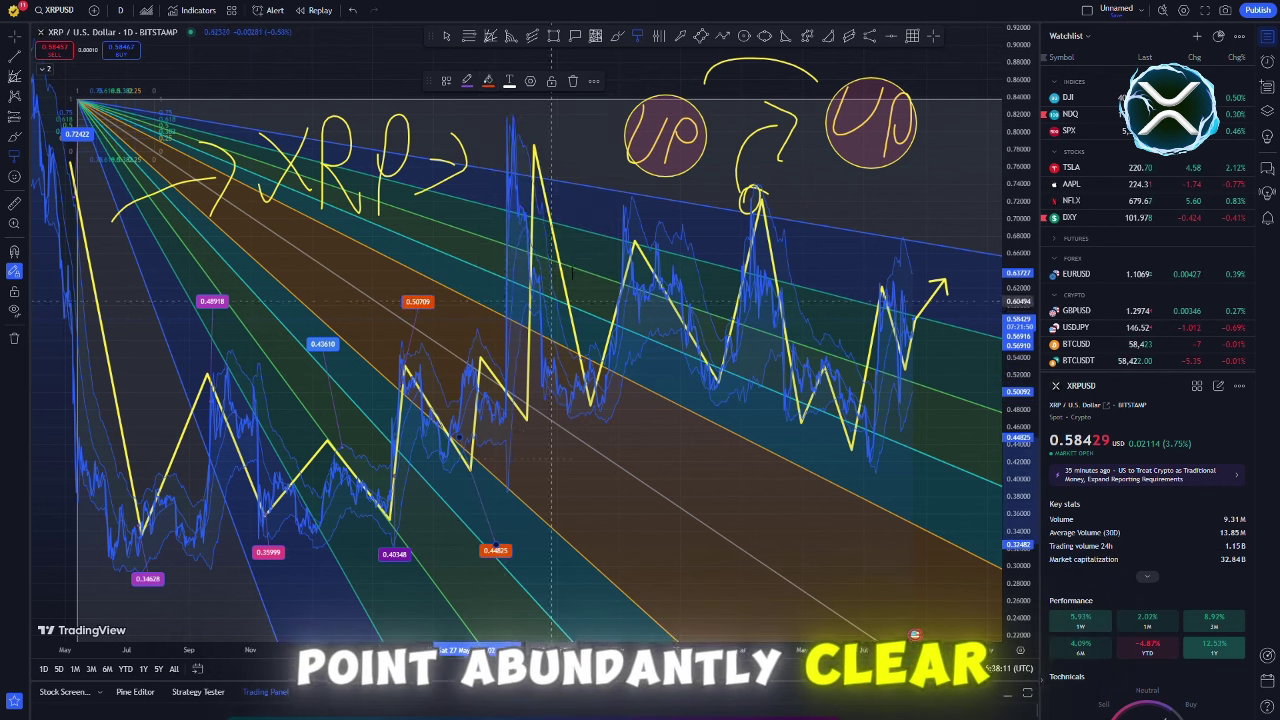
# Step: Add price notes at 0.44825 on the spring 2023 low, filled turquoise, and 0.71622 on the July 2023 high, filled purple
pyautogui.moveTo(458, 437); pyautogui.dragTo(495, 548)
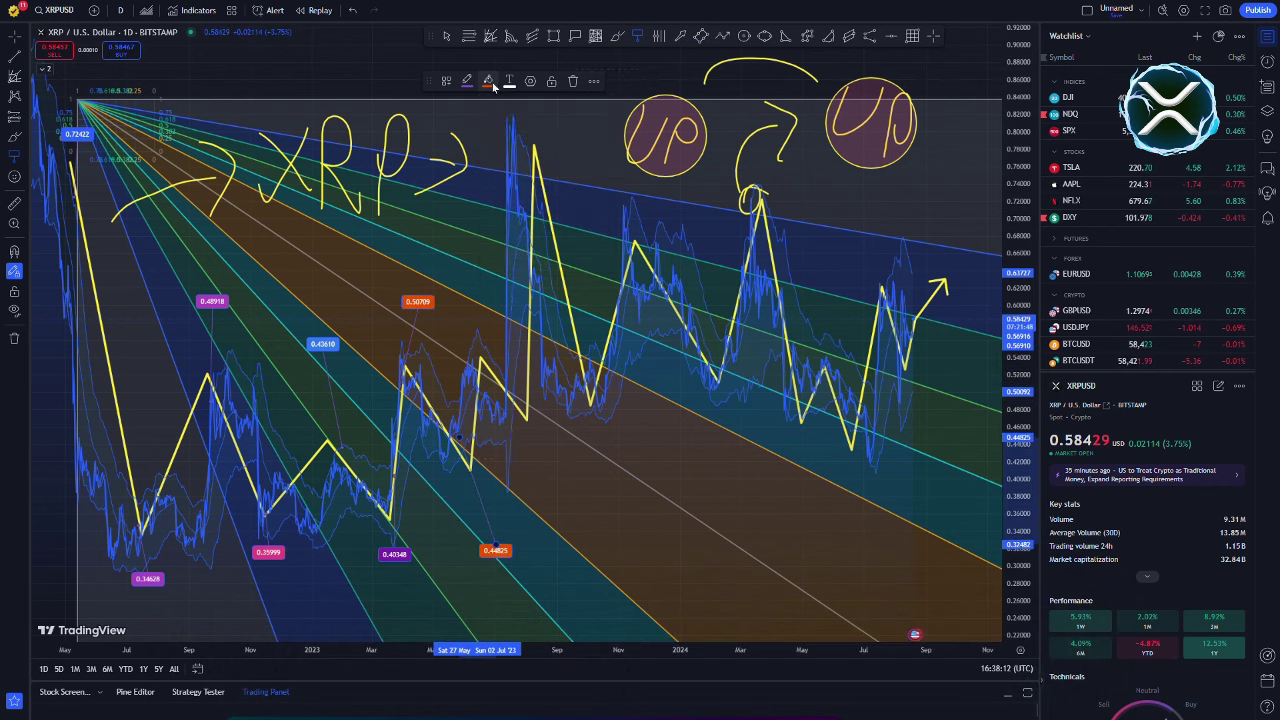
pyautogui.click(492, 85)
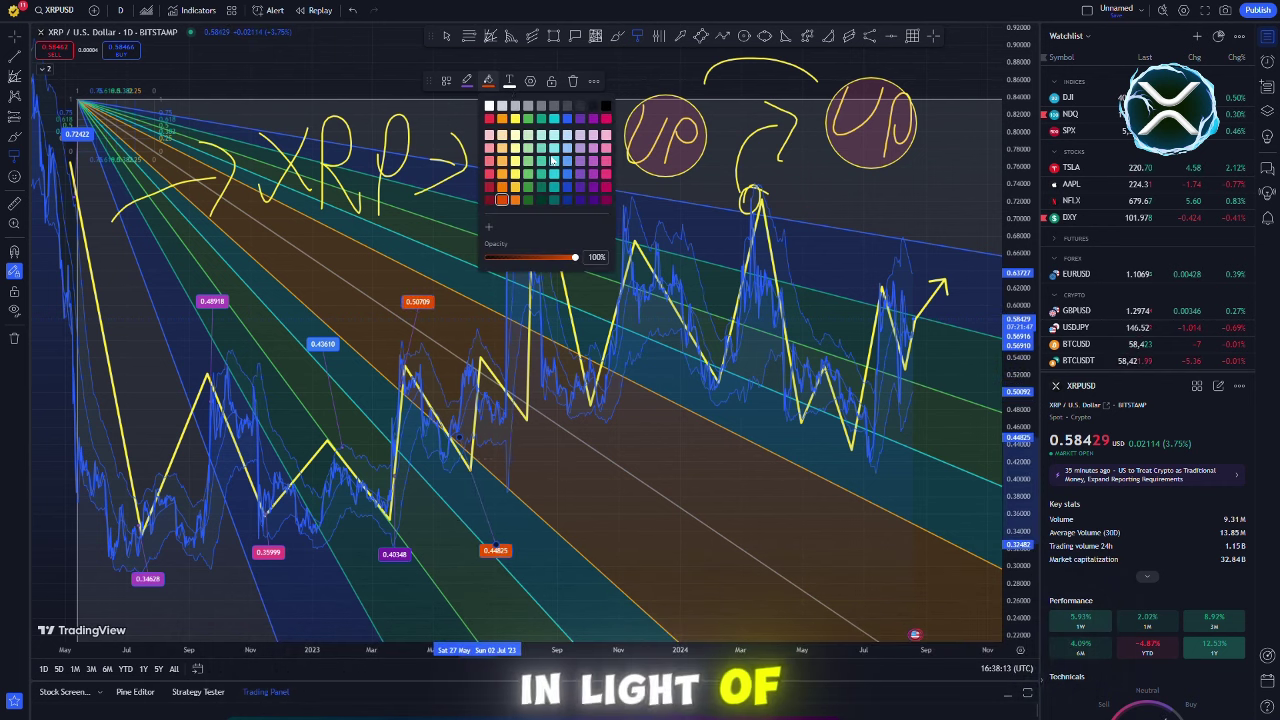
pyautogui.click(553, 161)
pyautogui.moveTo(540, 205); pyautogui.dragTo(523, 94)
pyautogui.click(487, 81)
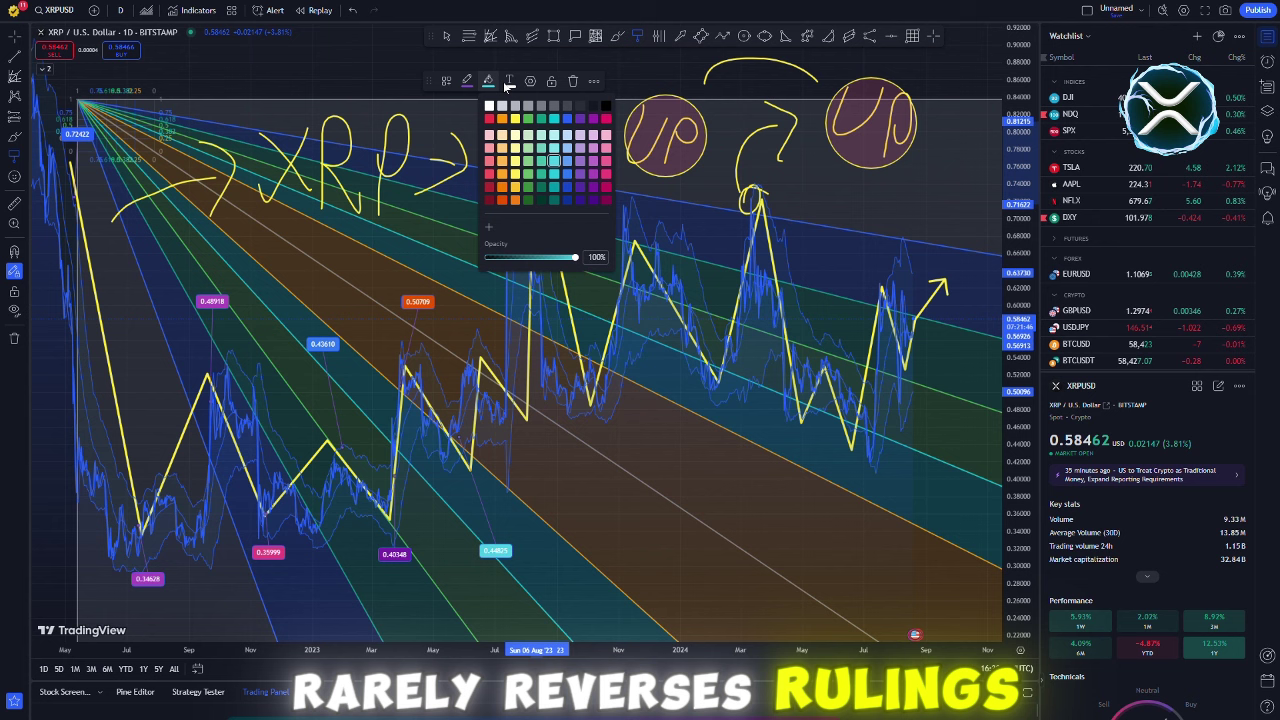
pyautogui.click(595, 150)
# Step: Add price notes at 0.50517 on the autumn 2023 low, filled orange, and 0.61262 on the November 2023 high, filled light blue
pyautogui.moveTo(585, 390); pyautogui.dragTo(625, 488)
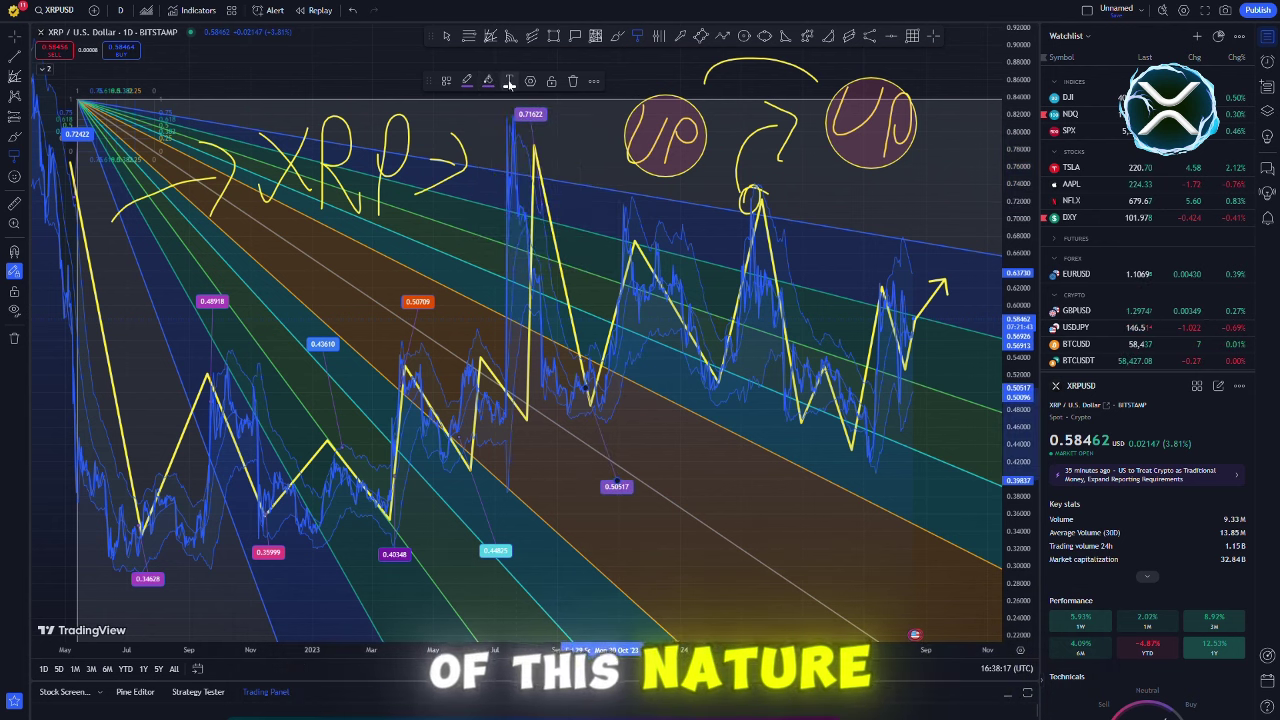
pyautogui.click(487, 81)
pyautogui.click(497, 150)
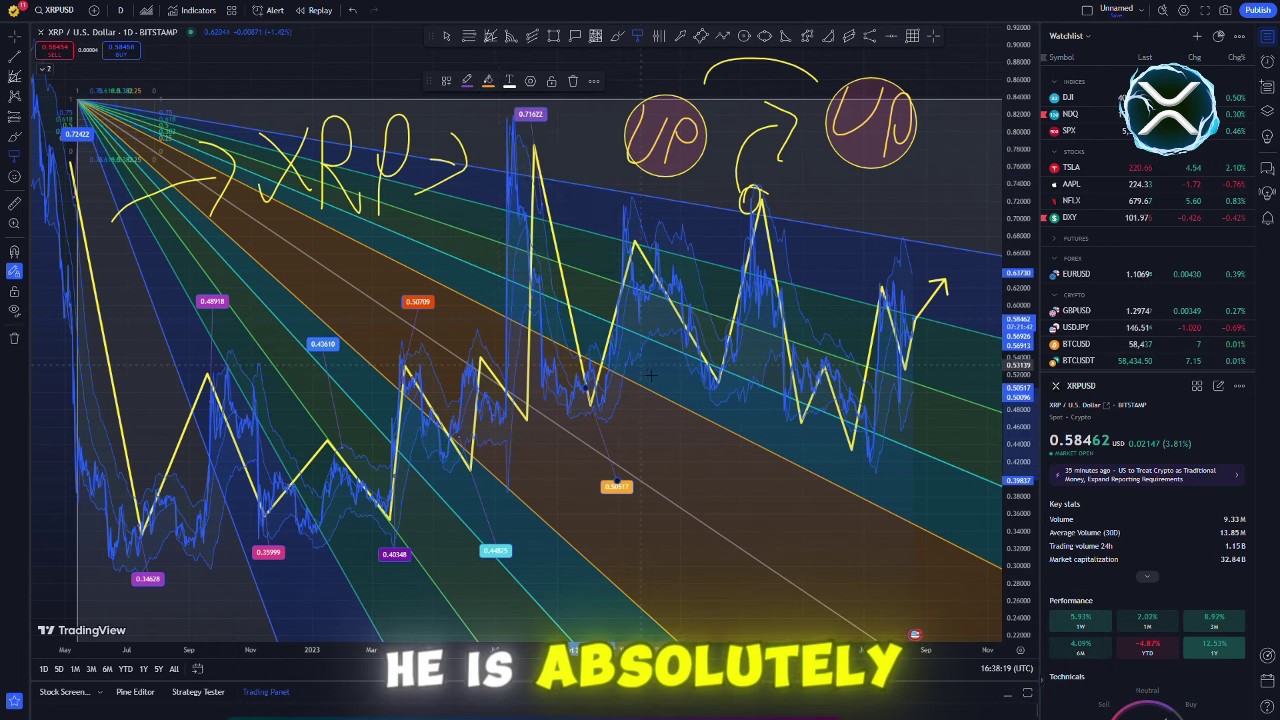
pyautogui.click(640, 283)
pyautogui.moveTo(640, 283); pyautogui.dragTo(632, 224)
pyautogui.click(489, 80)
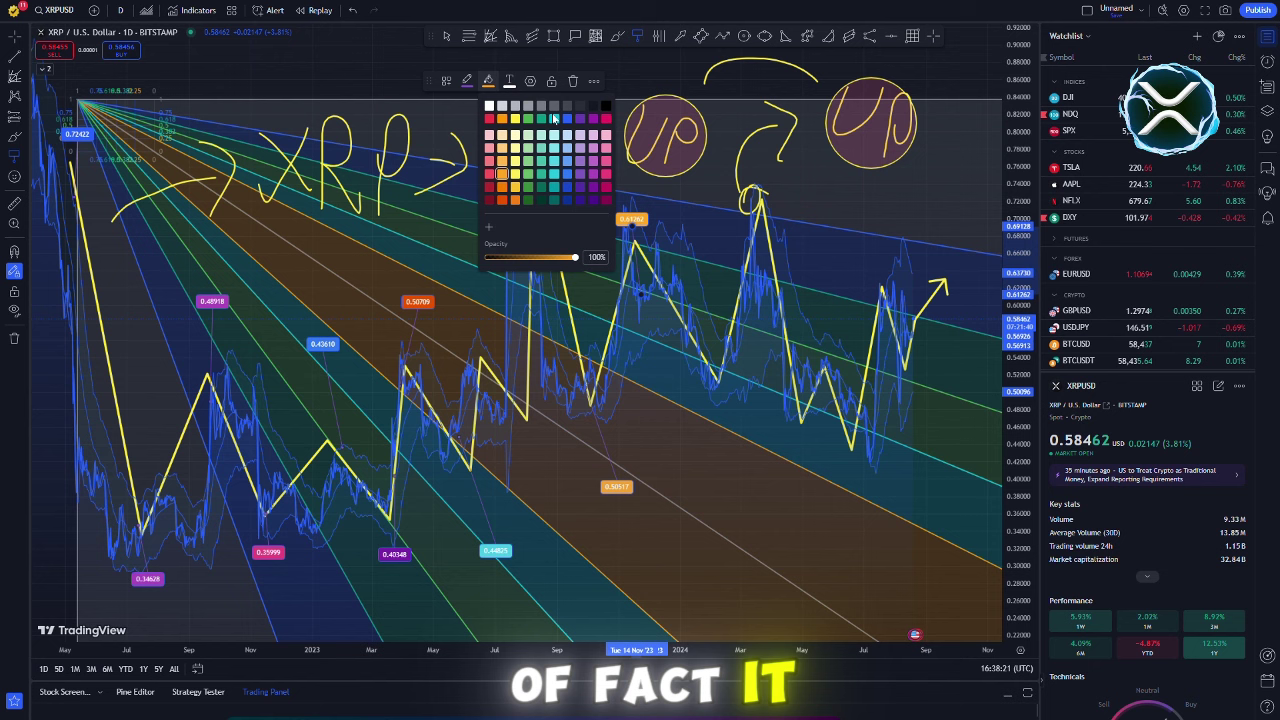
pyautogui.click(567, 160)
# Step: Add price notes at 0.54994 on the early 2024 low, filled green, and 0.48279 on the spring 2024 low, filled purple
pyautogui.click(726, 402)
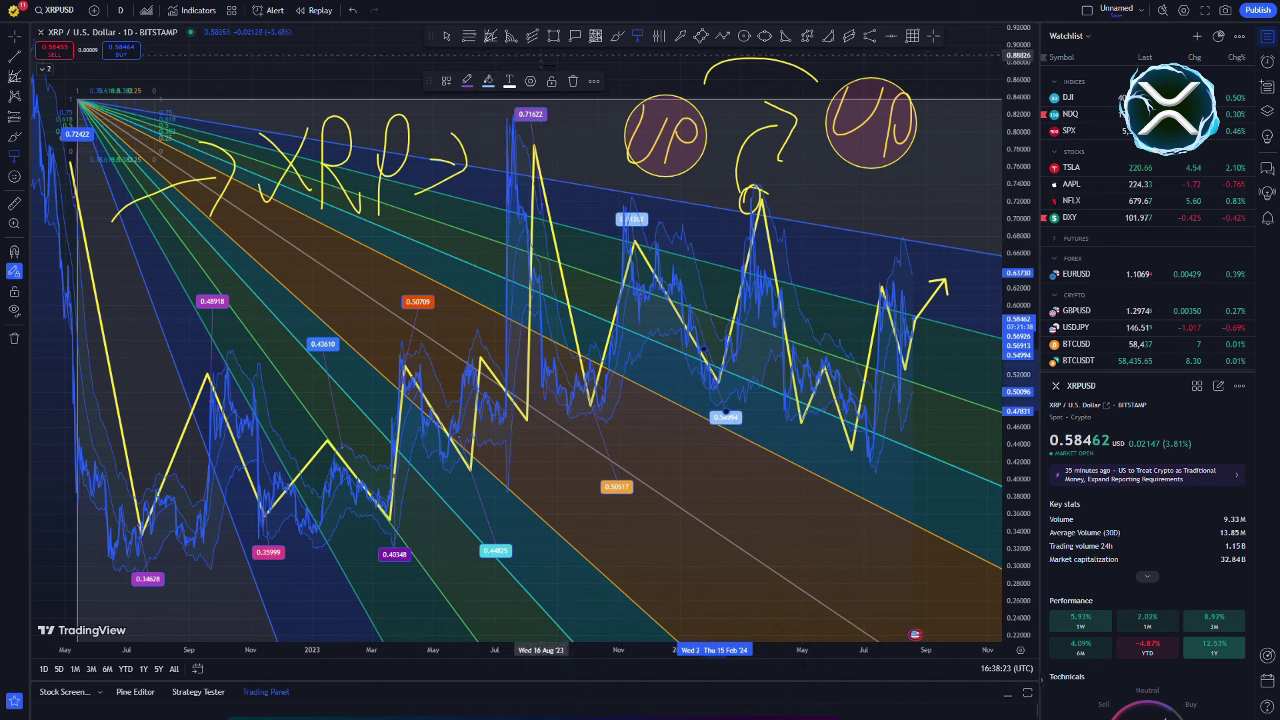
pyautogui.click(489, 80)
pyautogui.click(537, 178)
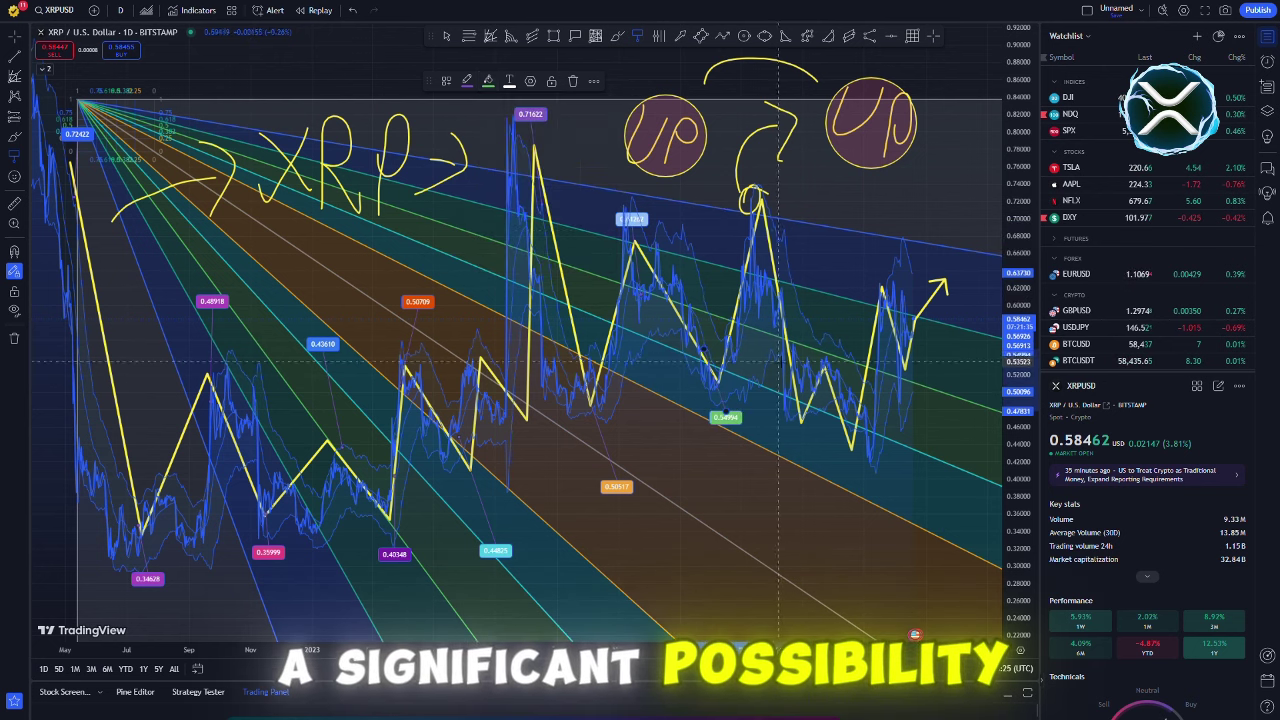
pyautogui.moveTo(816, 404); pyautogui.dragTo(810, 500)
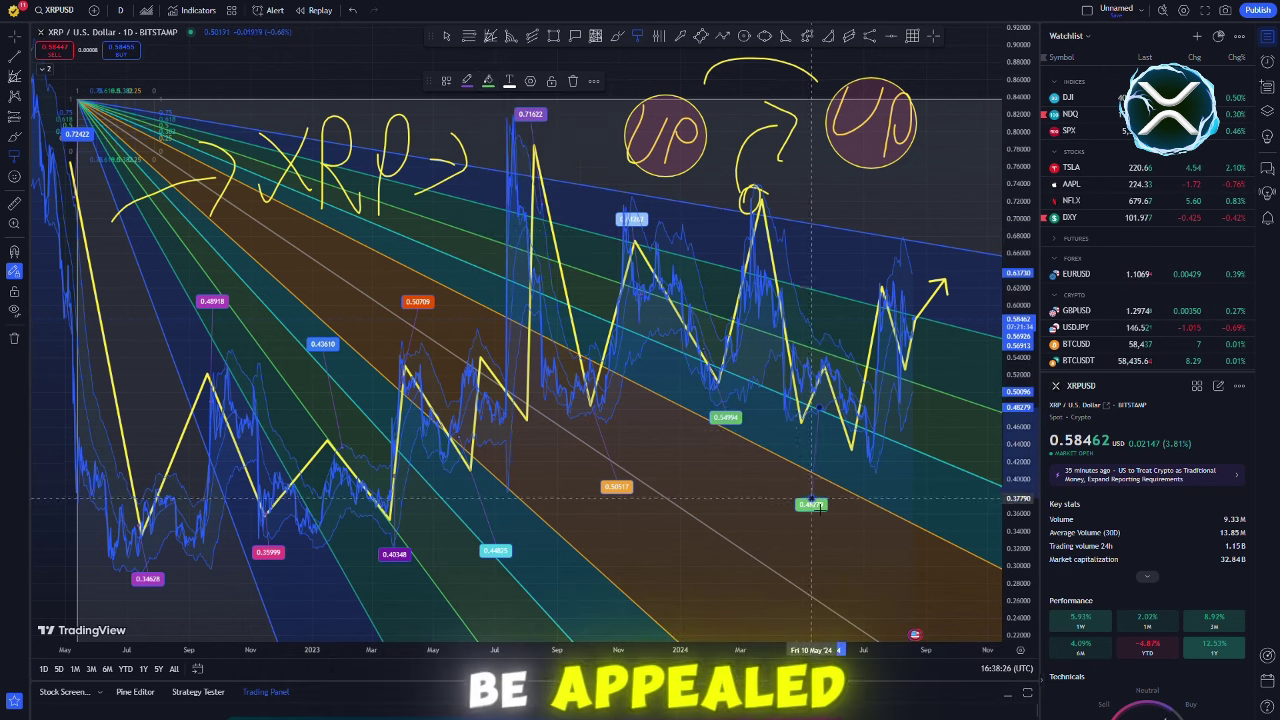
pyautogui.click(508, 82)
pyautogui.click(591, 163)
# Step: Add price notes at 0.51285 on the small May 2024 peak, filled orange, and 0.47256 on the late June 2024 low, filled dark purple
pyautogui.moveTo(828, 381); pyautogui.dragTo(835, 269)
pyautogui.click(488, 82)
pyautogui.click(503, 170)
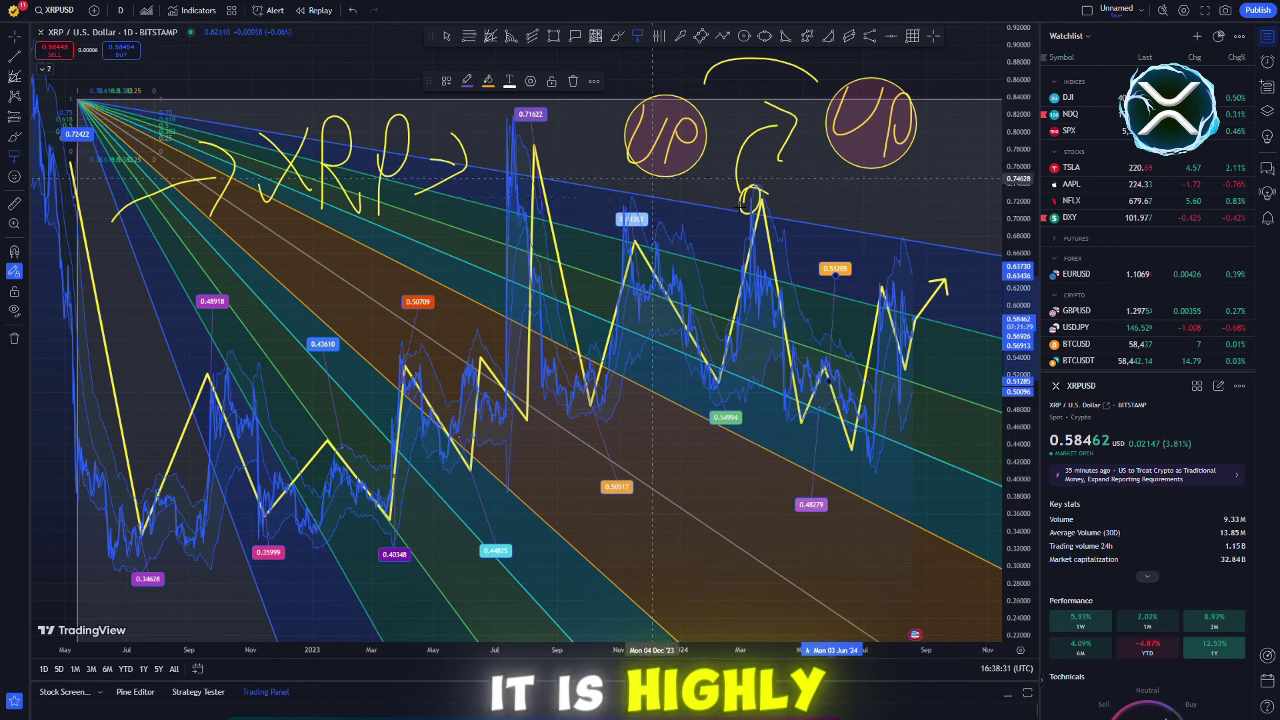
pyautogui.moveTo(850, 413); pyautogui.dragTo(915, 508)
pyautogui.click(488, 82)
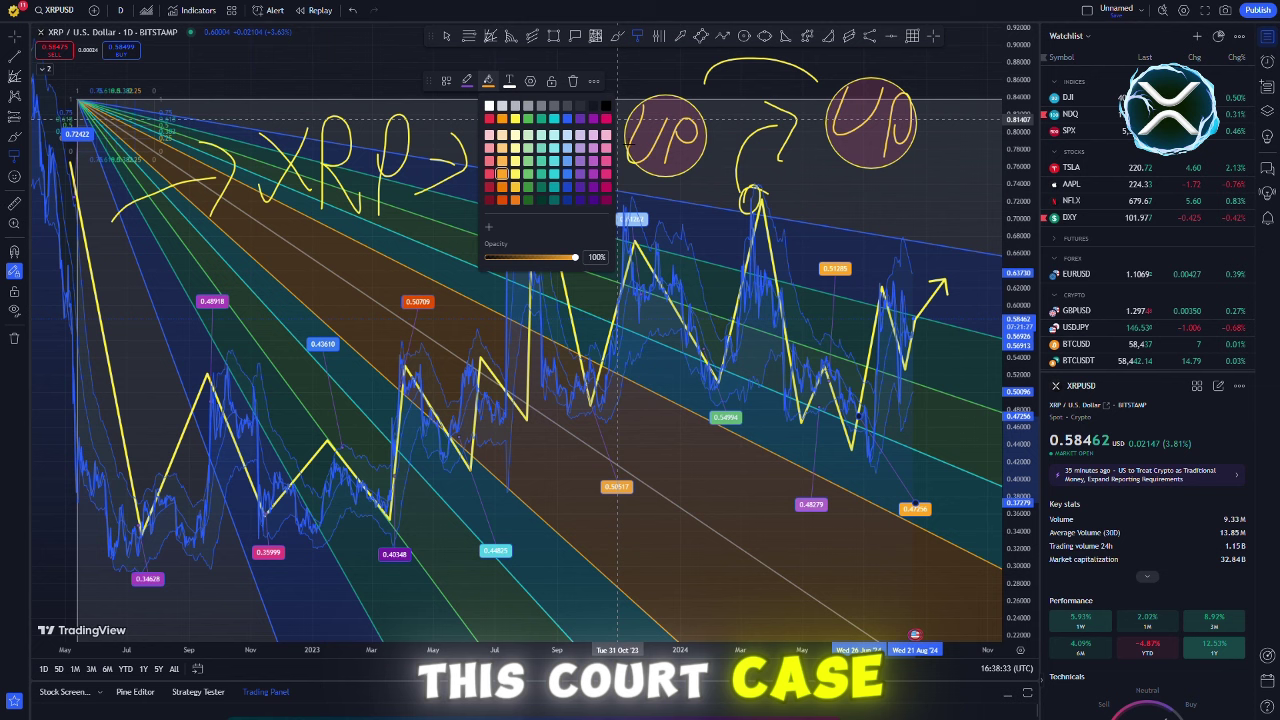
pyautogui.click(605, 187)
# Step: Add green price notes at 0.59151 on the July 2024 high and 0.54802 on the August 2024 low
pyautogui.moveTo(881, 312); pyautogui.dragTo(902, 236)
pyautogui.click(488, 81)
pyautogui.click(528, 193)
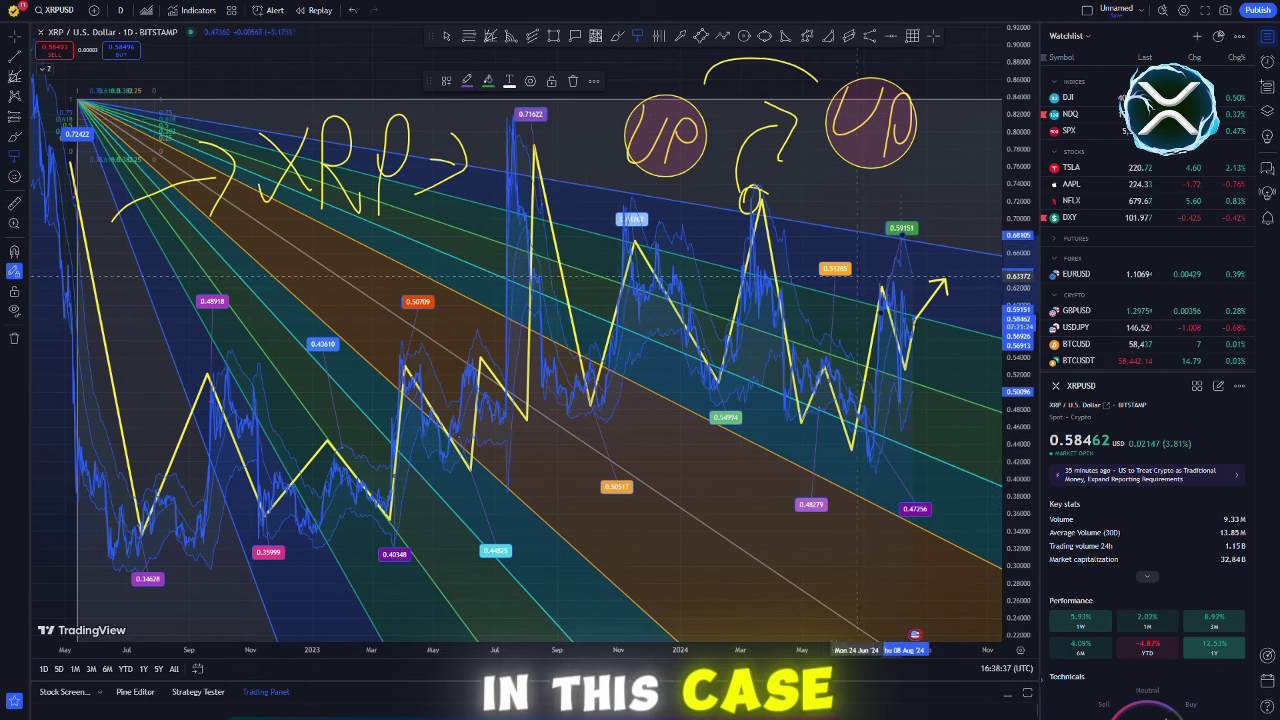
pyautogui.moveTo(918, 355); pyautogui.dragTo(945, 410)
pyautogui.click(488, 82)
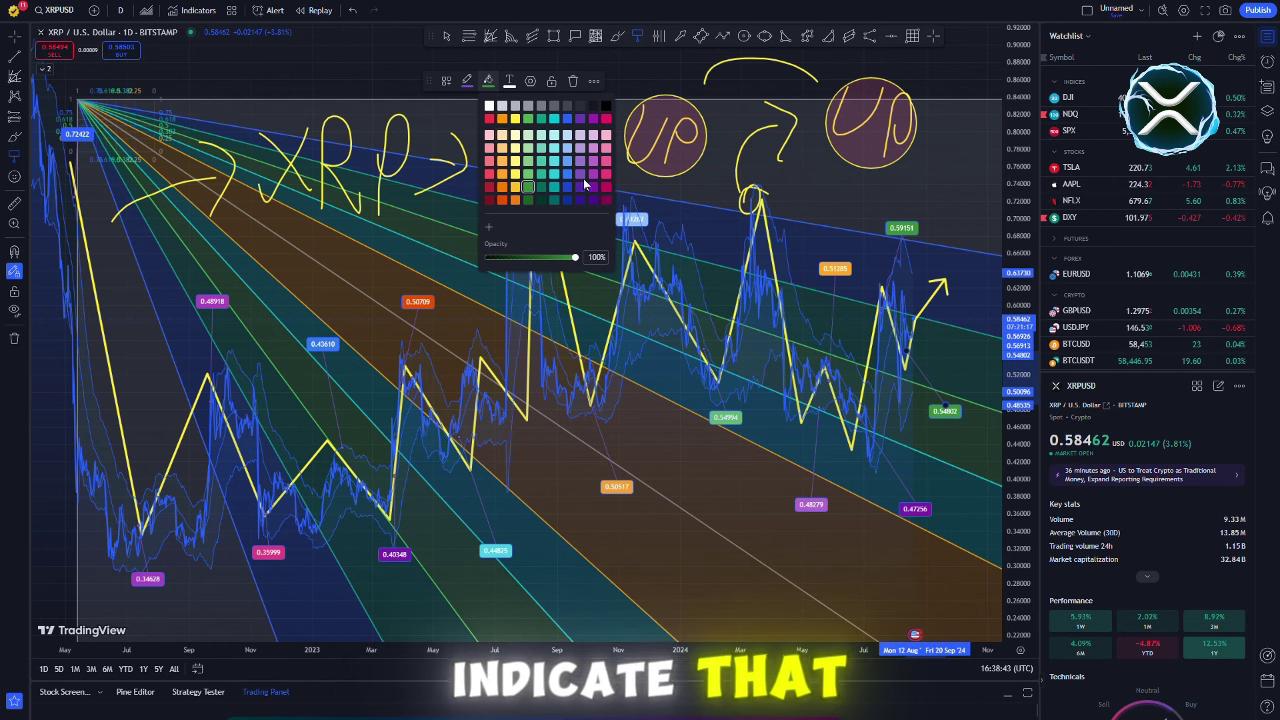
# Step: Add a price note at 0.60686 on the final upward arrow, its label beside the arrowhead, and fill it blue
pyautogui.click(918, 300)
pyautogui.click(953, 271)
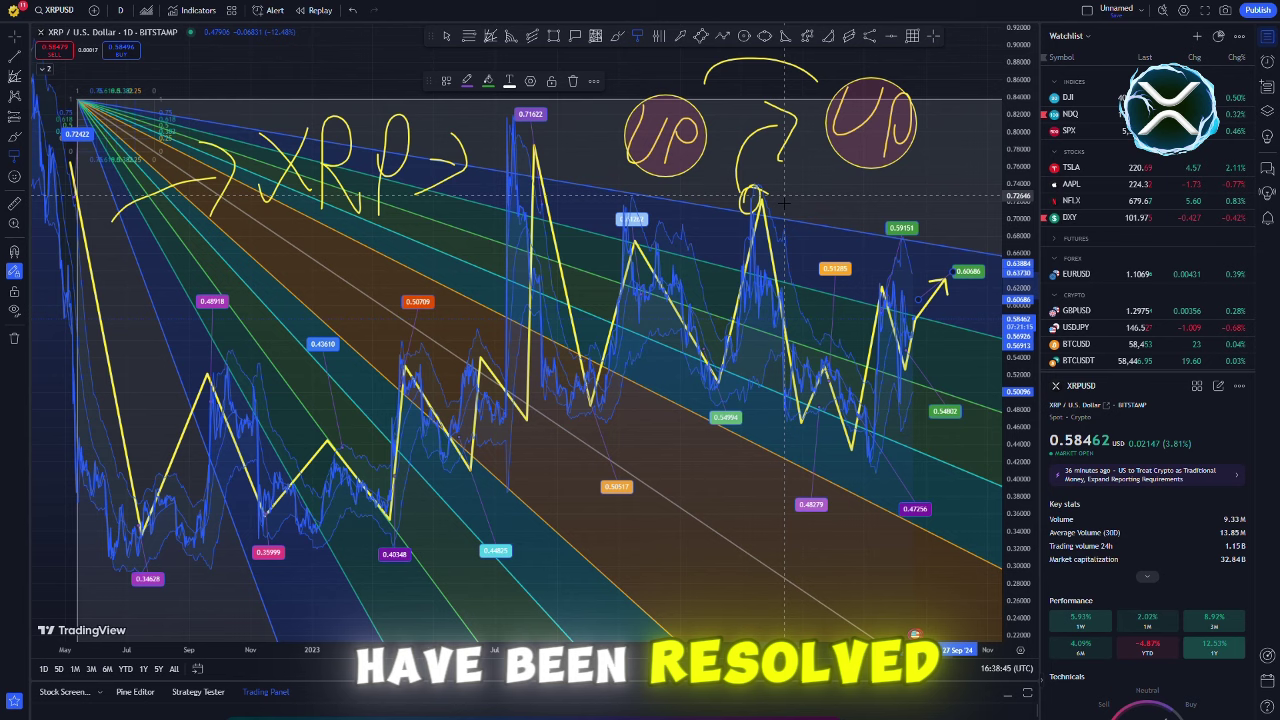
pyautogui.click(486, 81)
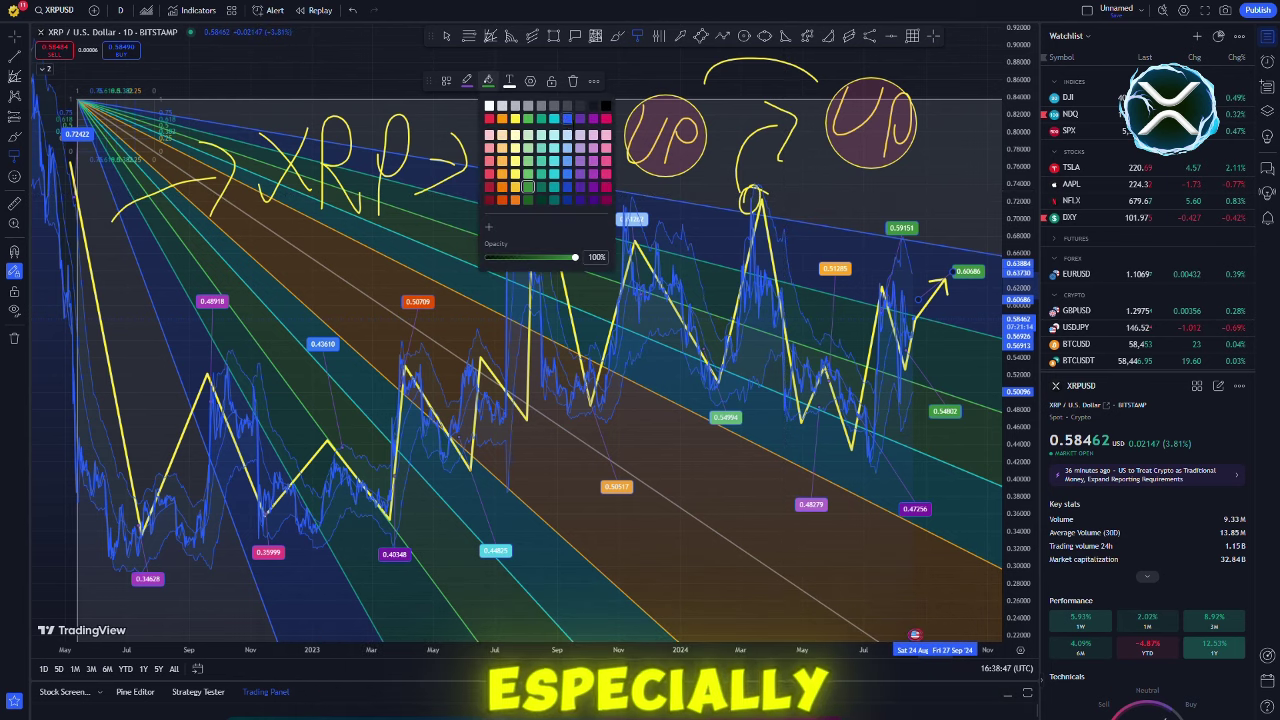
pyautogui.click(567, 118)
# Step: Draw a circle around the 0.72422 price label at the start of the swing path and fill it blue
pyautogui.moveTo(370, 84); pyautogui.dragTo(363, 79)
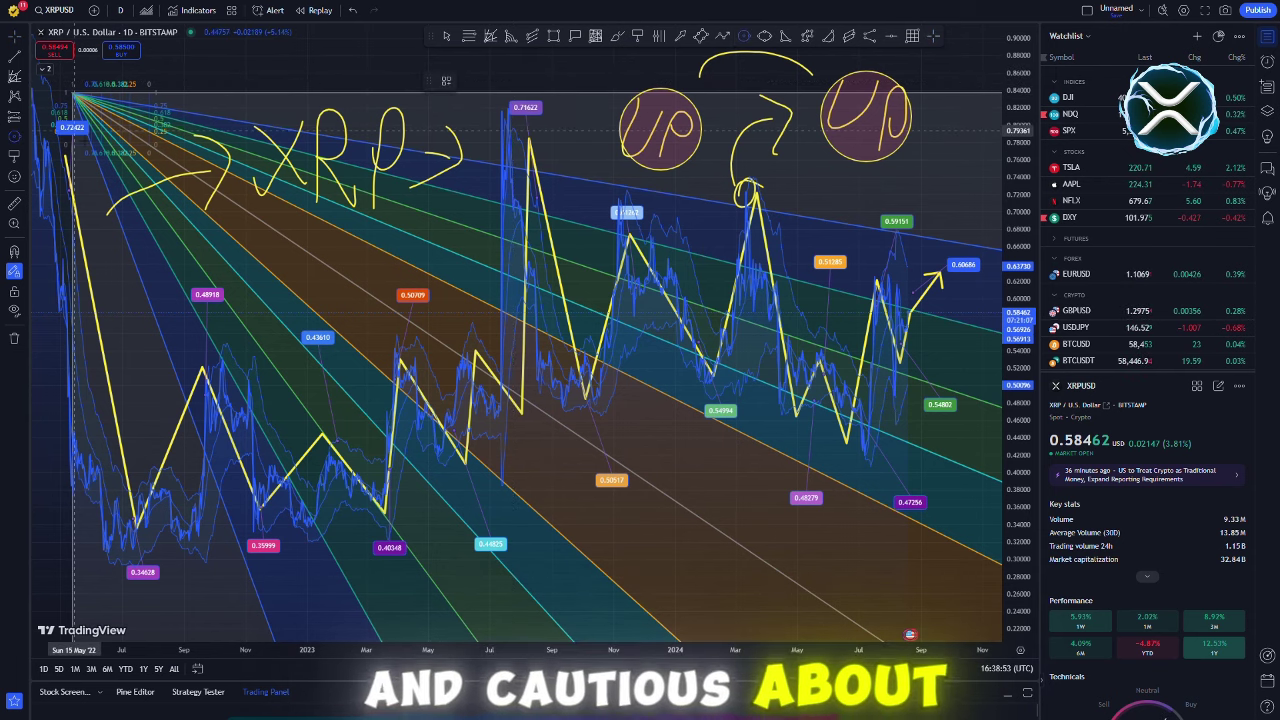
pyautogui.moveTo(73, 127); pyautogui.dragTo(81, 169)
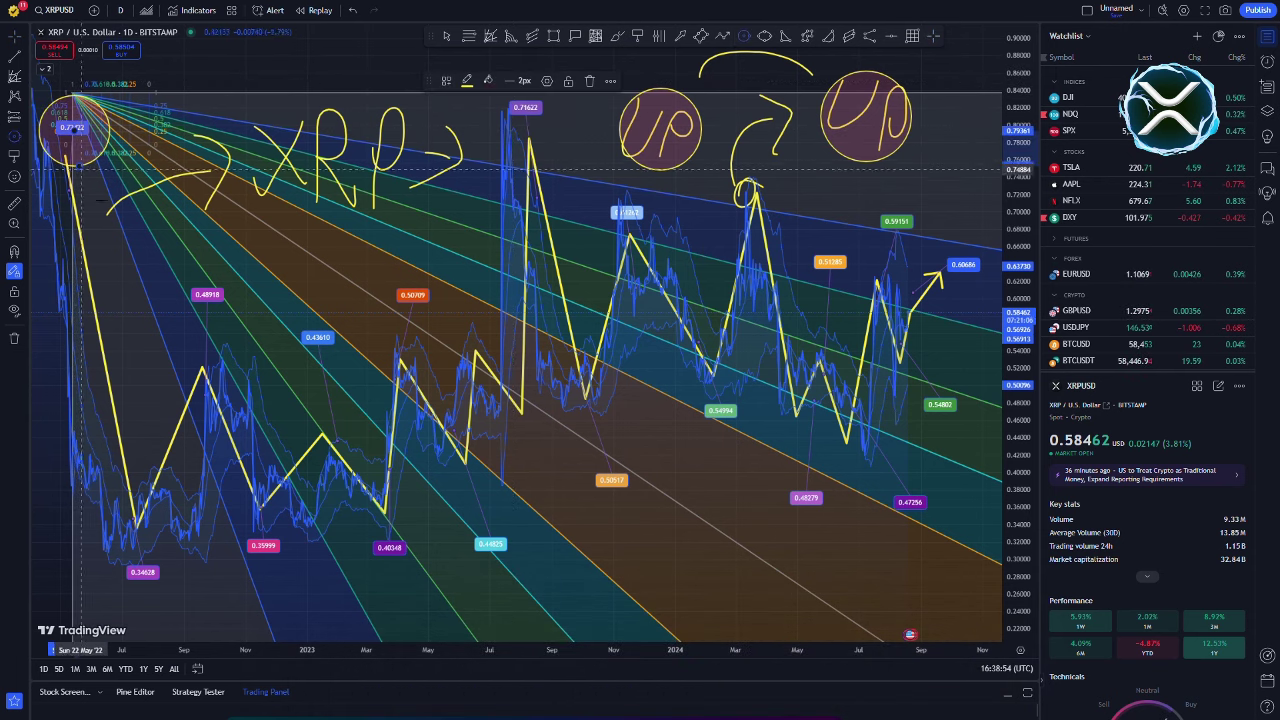
pyautogui.click(488, 84)
pyautogui.click(570, 171)
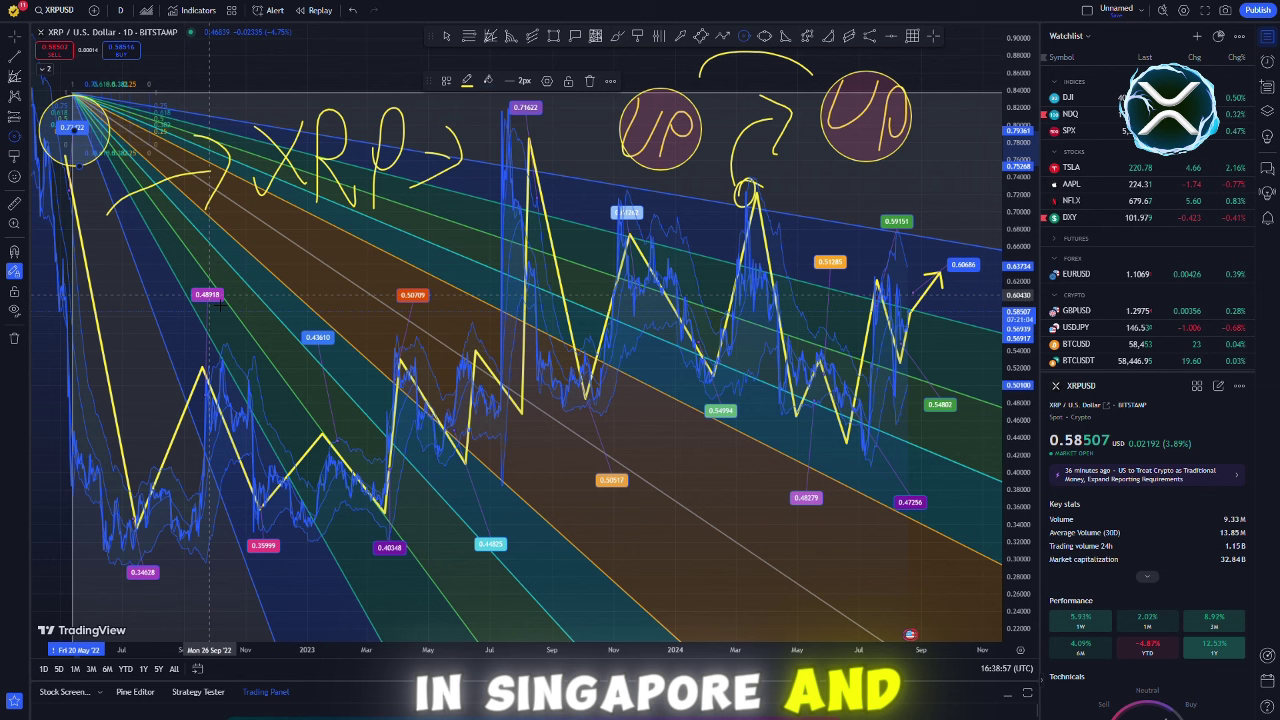
# Step: Circle the 0.48918, 0.43610, 0.50709, 0.44825, 0.40348, 0.35999 and 0.34628 price labels
pyautogui.moveTo(208, 295); pyautogui.dragTo(222, 322)
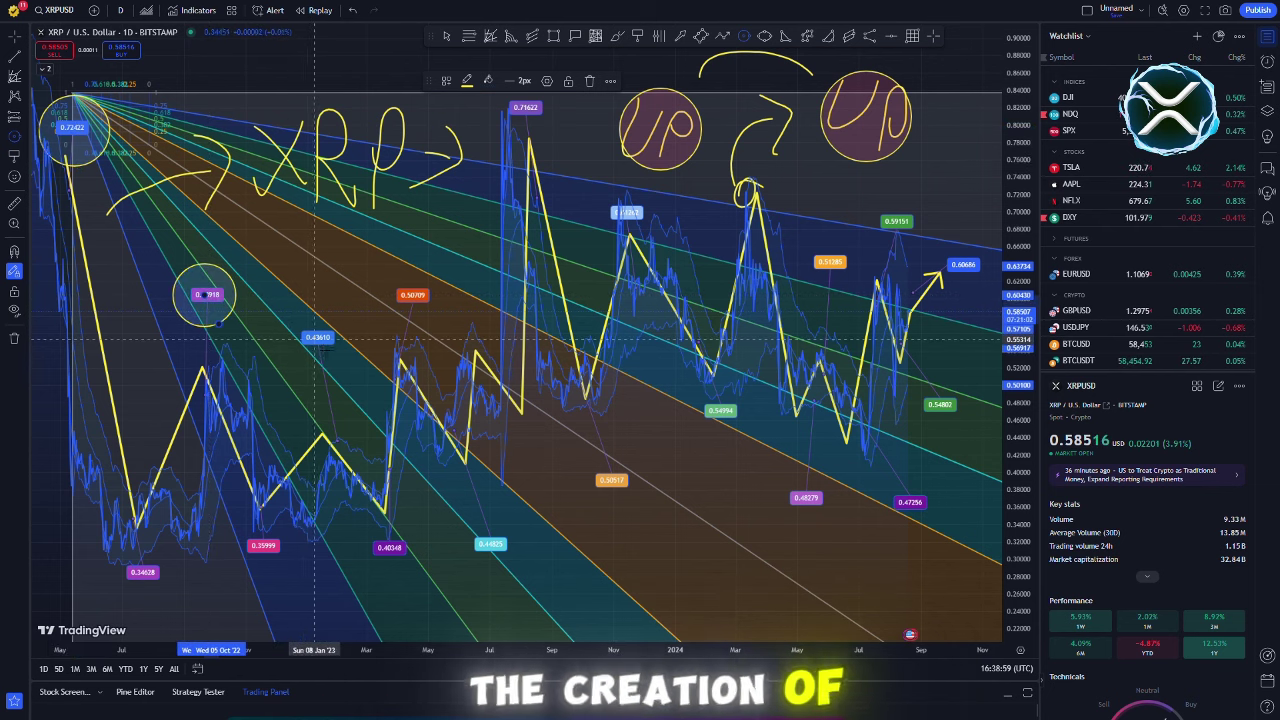
pyautogui.moveTo(316, 340); pyautogui.dragTo(320, 368)
pyautogui.moveTo(409, 296); pyautogui.dragTo(411, 337)
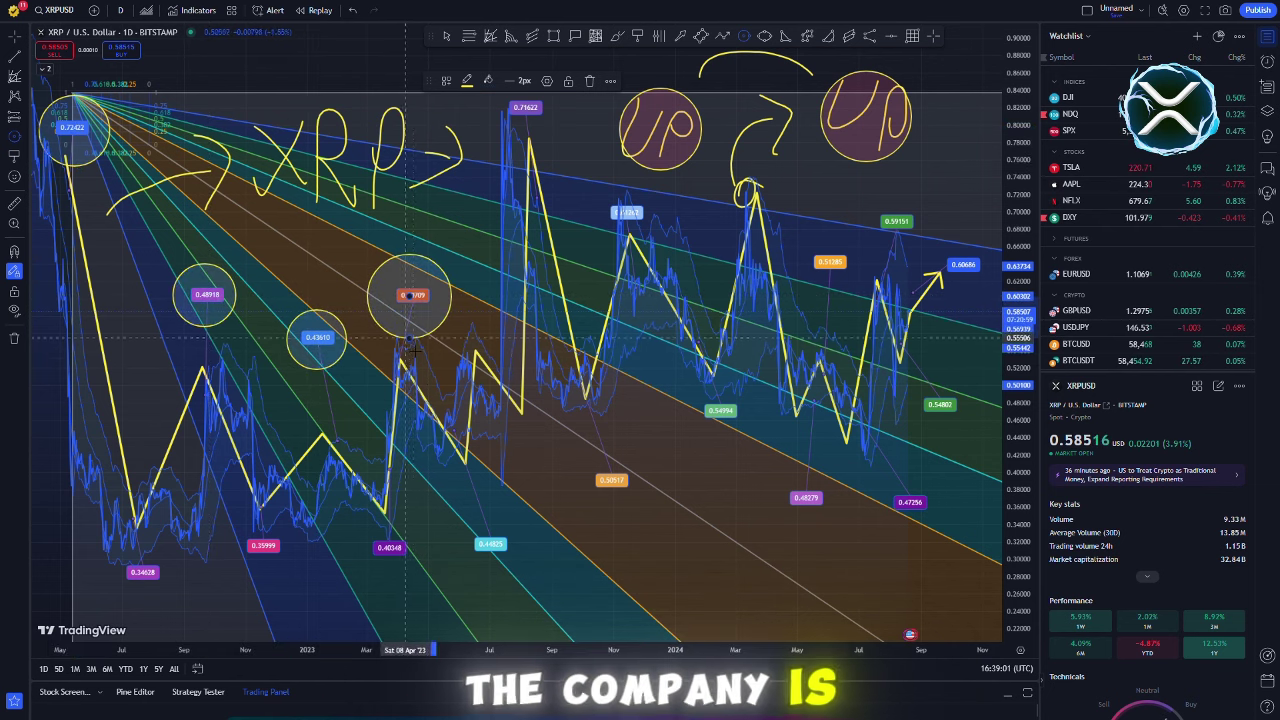
pyautogui.moveTo(491, 544); pyautogui.dragTo(493, 580)
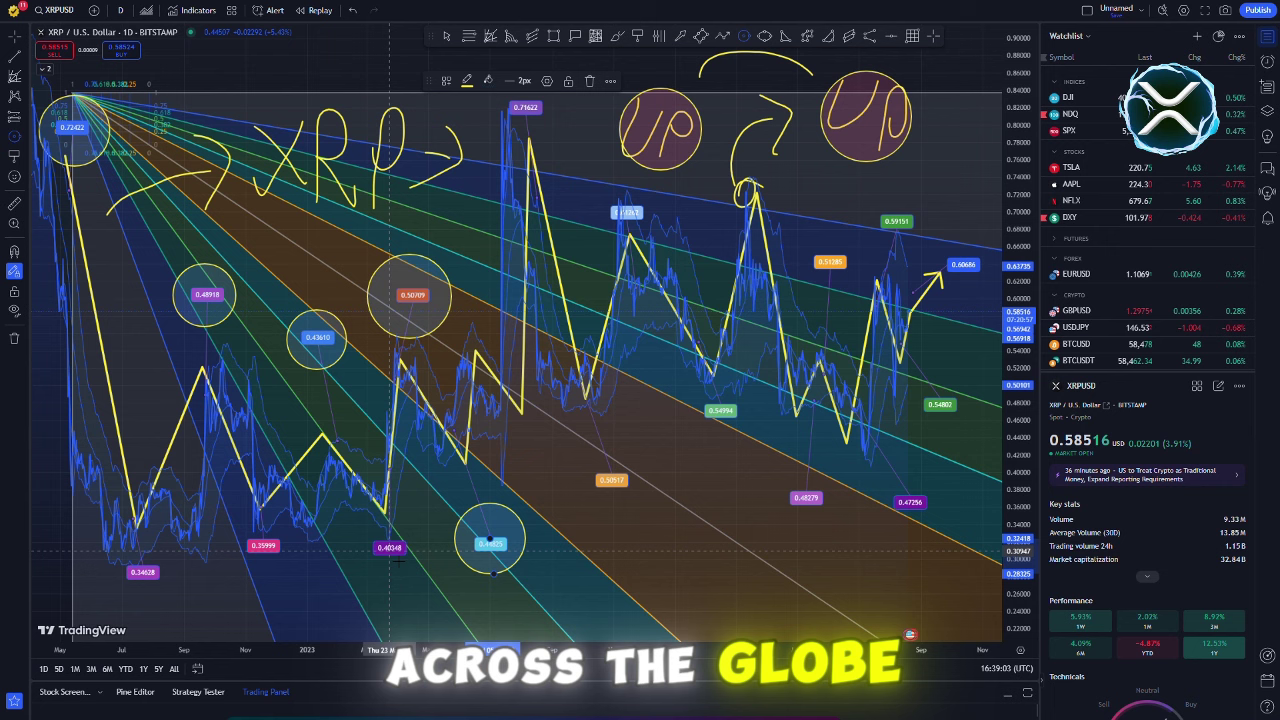
pyautogui.moveTo(389, 548); pyautogui.dragTo(397, 577)
pyautogui.moveTo(265, 545); pyautogui.dragTo(265, 581)
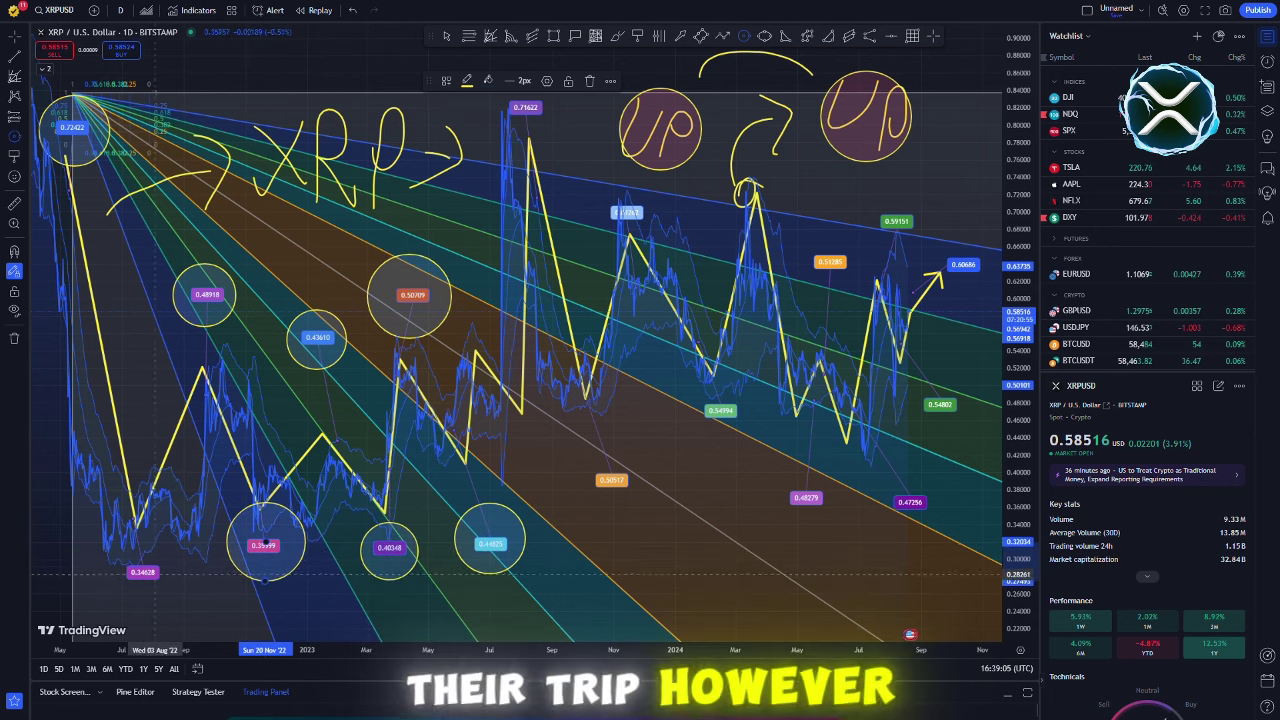
pyautogui.moveTo(143, 572); pyautogui.dragTo(147, 600)
# Step: Circle the remaining price labels from 0.50517 and 0.71622 through the 2024 notes up to 0.59151 and 0.60686
pyautogui.moveTo(609, 477); pyautogui.dragTo(610, 508)
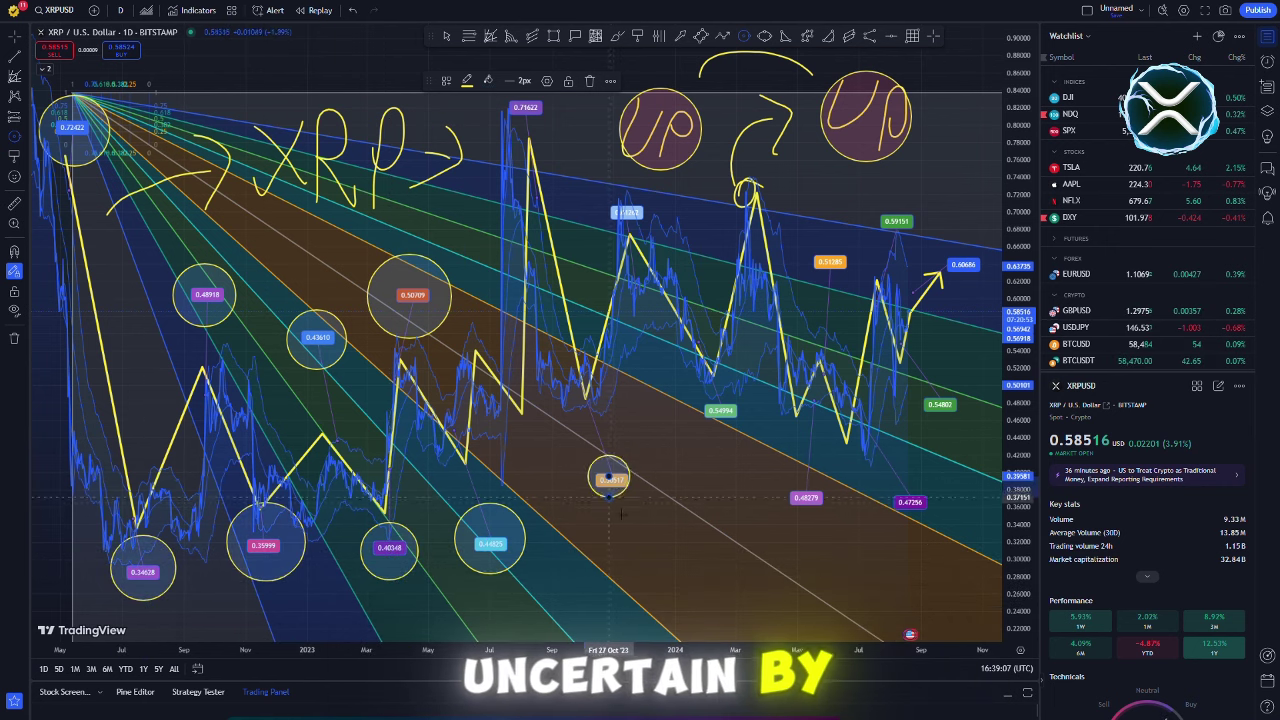
pyautogui.moveTo(522, 113); pyautogui.dragTo(543, 158)
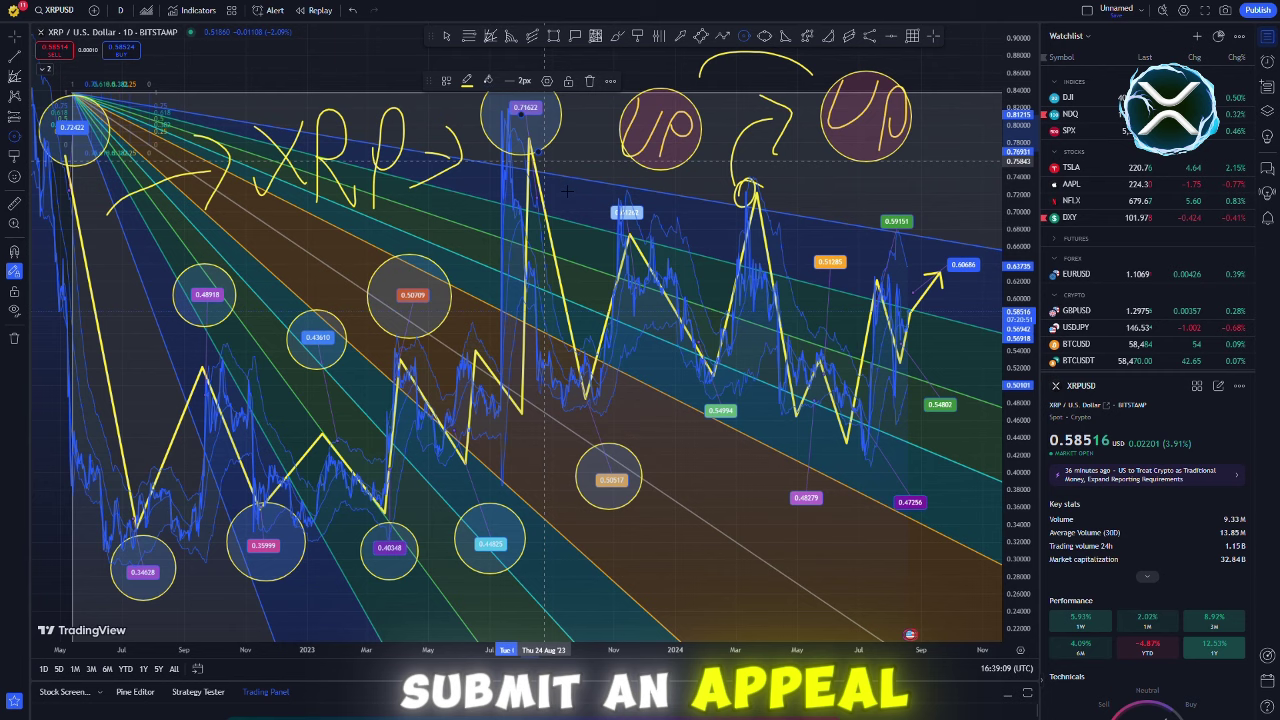
pyautogui.moveTo(622, 213); pyautogui.dragTo(628, 252)
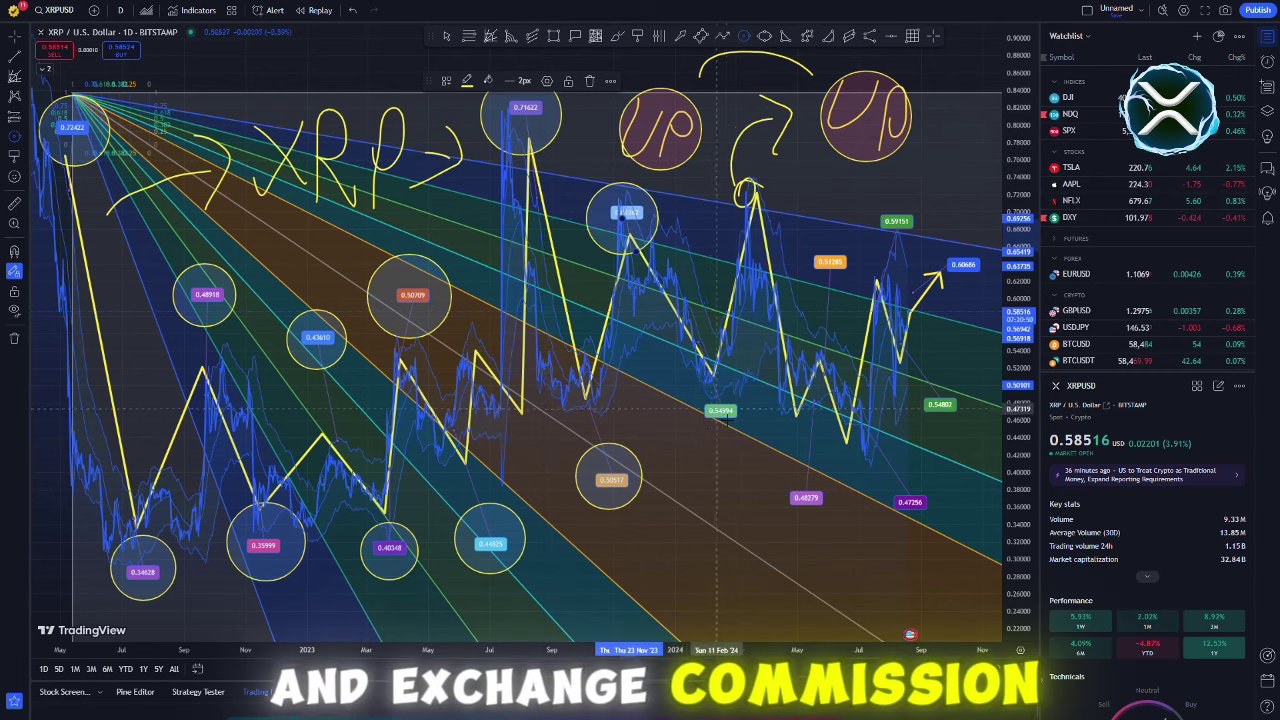
pyautogui.moveTo(718, 410); pyautogui.dragTo(733, 454)
pyautogui.moveTo(807, 505); pyautogui.dragTo(815, 537)
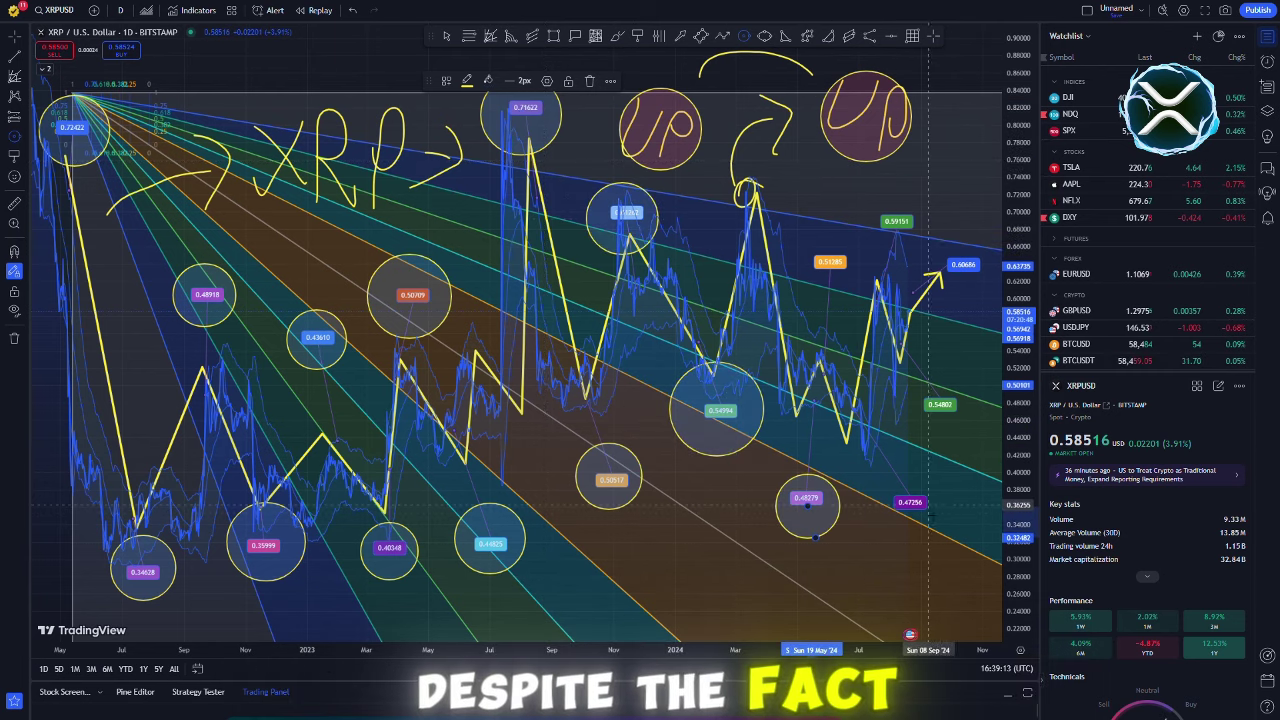
pyautogui.moveTo(912, 502); pyautogui.dragTo(915, 535)
pyautogui.moveTo(949, 402); pyautogui.dragTo(956, 440)
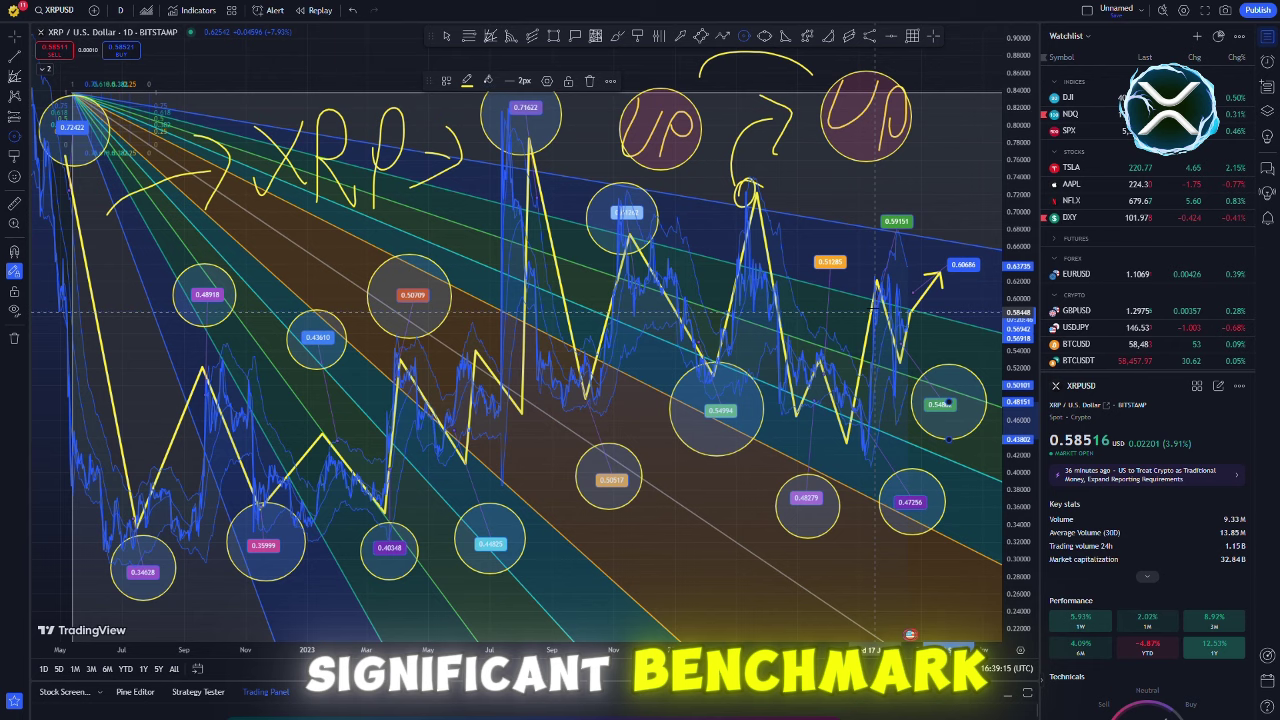
pyautogui.moveTo(830, 260); pyautogui.dragTo(836, 287)
pyautogui.moveTo(892, 222)
pyautogui.mouseDown()
pyautogui.moveTo(898, 254)
pyautogui.moveTo(968, 296)
pyautogui.mouseUp()
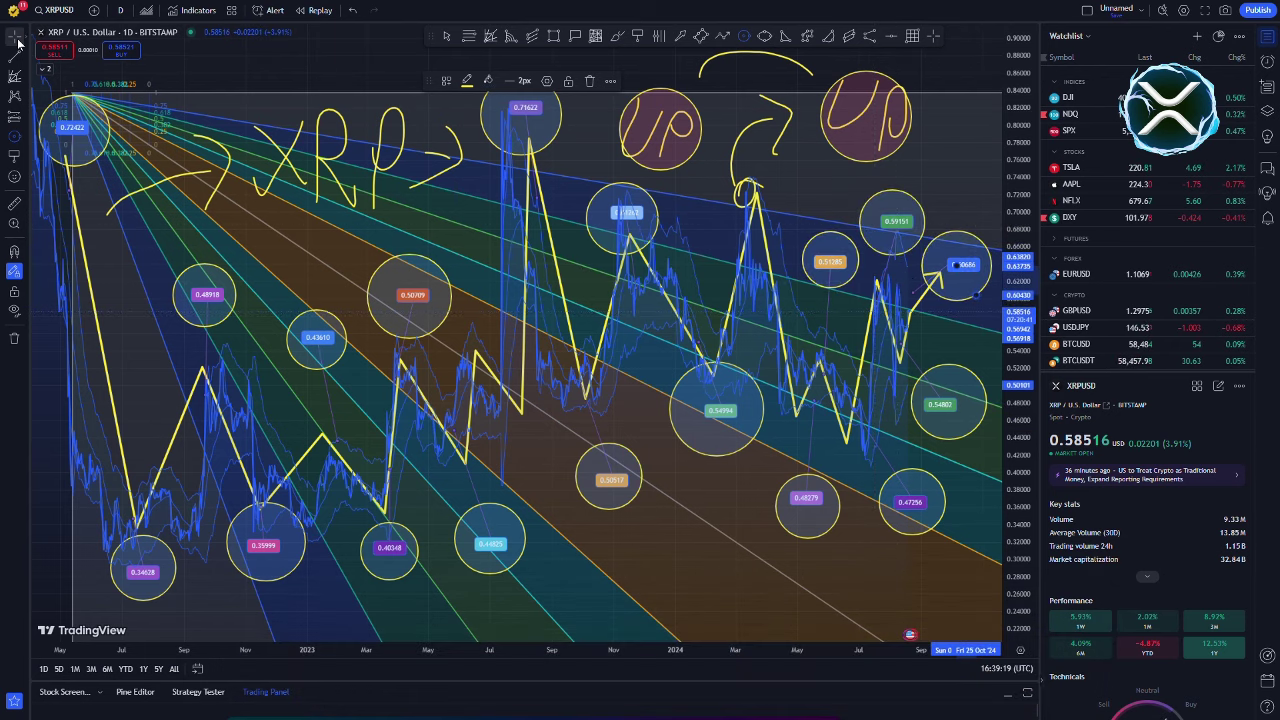
# Step: Place arrow markers pointing at the circled 0.72422, 0.48918, 0.43610 and 0.50709 price labels
pyautogui.click(17, 40)
pyautogui.moveTo(1011, 96); pyautogui.dragTo(1012, 121)
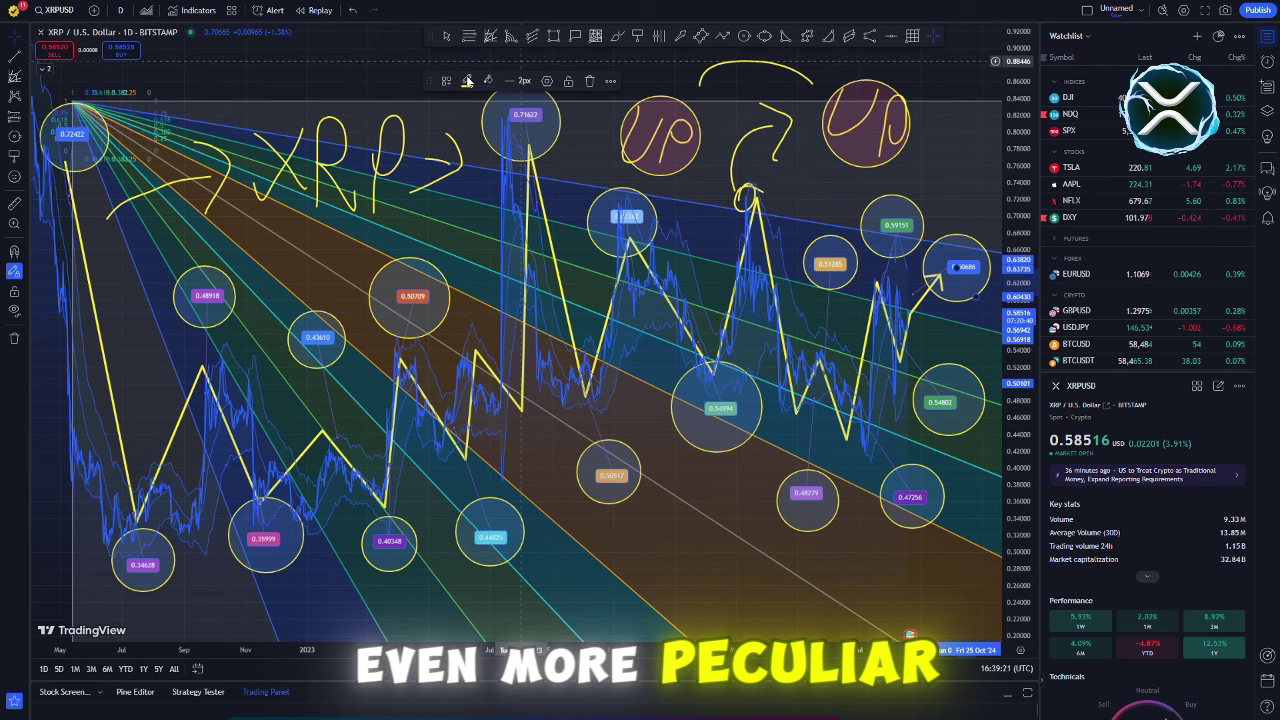
pyautogui.click(380, 84)
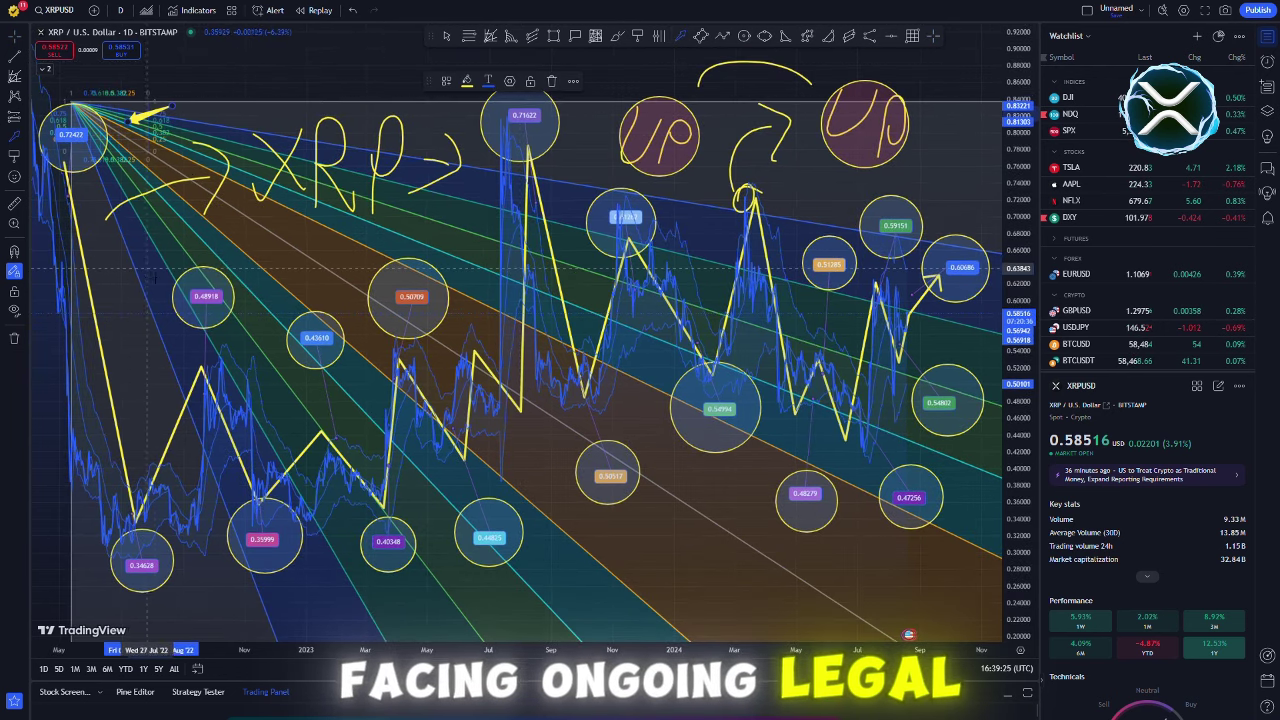
pyautogui.moveTo(141, 266); pyautogui.dragTo(165, 292)
pyautogui.moveTo(275, 295); pyautogui.dragTo(287, 326)
pyautogui.moveTo(376, 380); pyautogui.dragTo(383, 355)
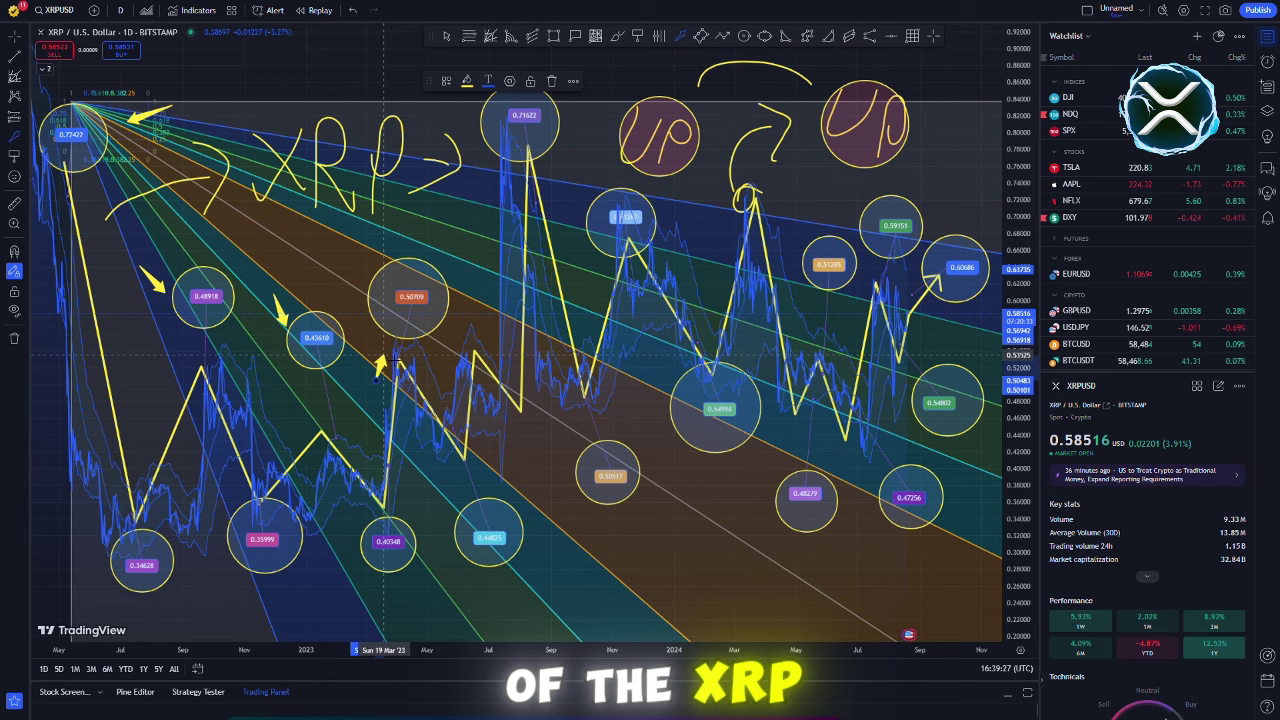
# Step: Place arrow markers pointing at the circled 0.44825, 0.40348, 0.35999 and 0.34628 price labels
pyautogui.moveTo(435, 477); pyautogui.dragTo(458, 505)
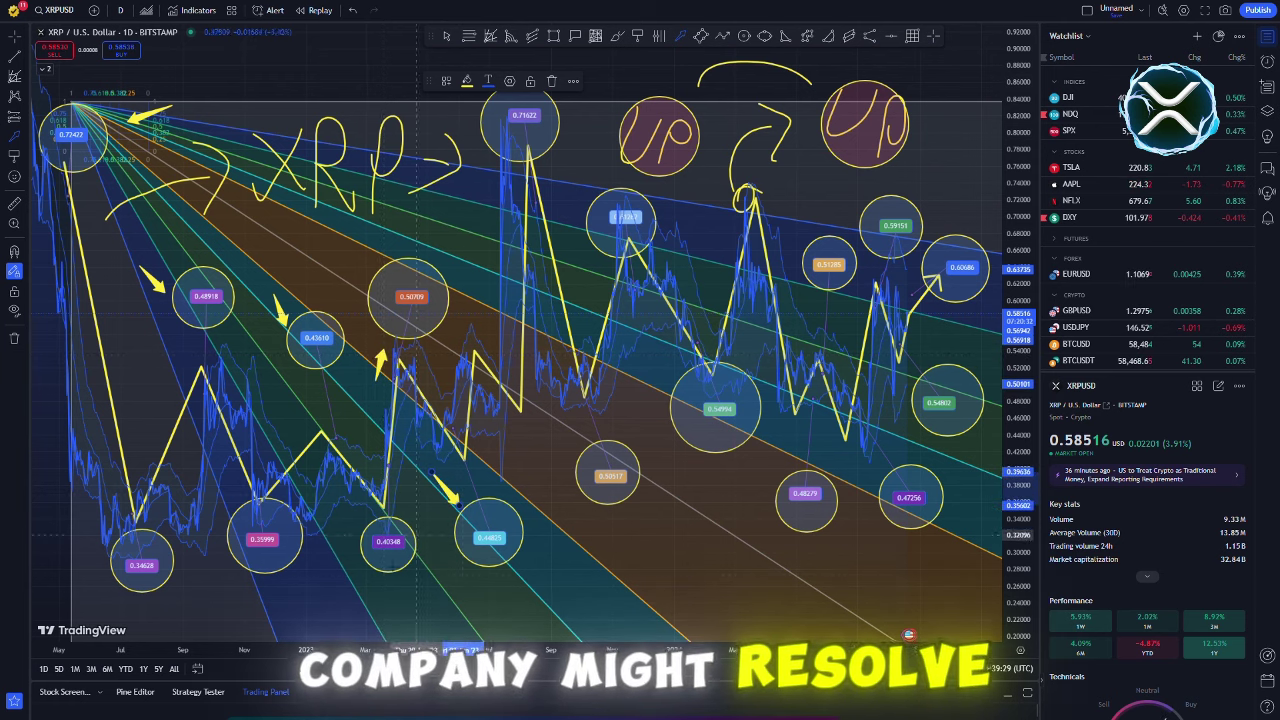
pyautogui.moveTo(420, 594); pyautogui.dragTo(409, 574)
pyautogui.moveTo(270, 595); pyautogui.dragTo(273, 568)
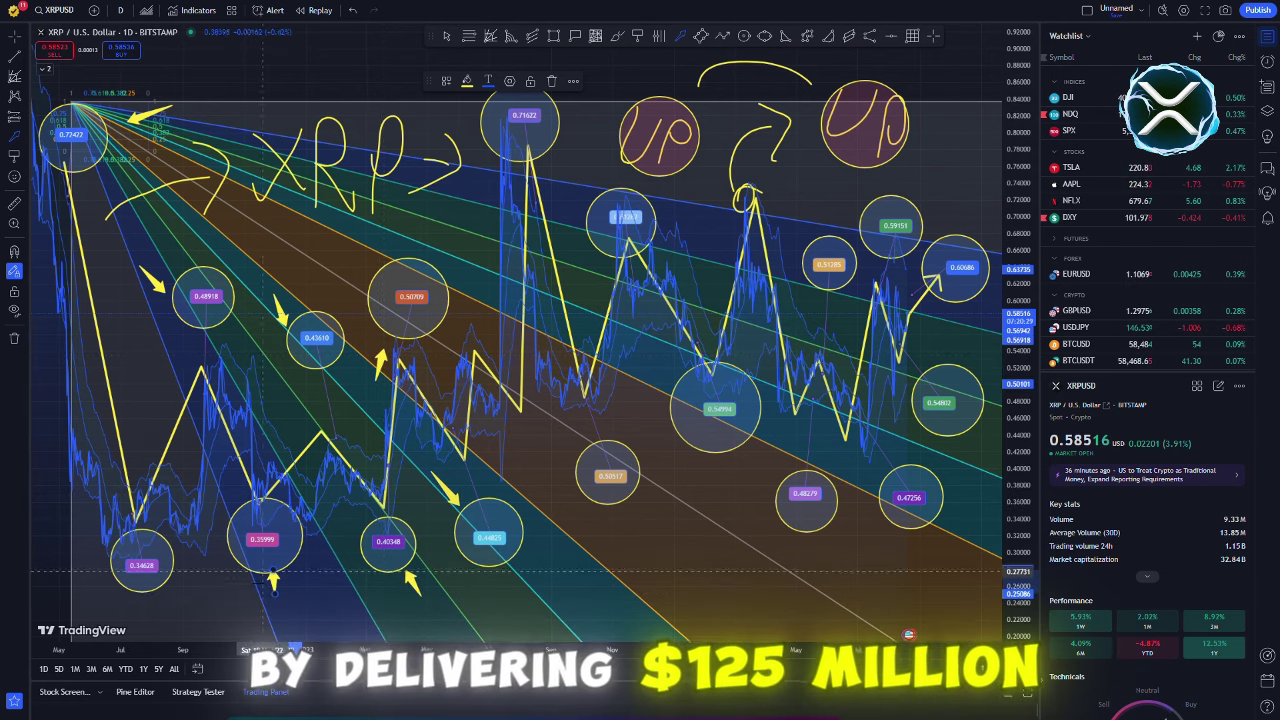
pyautogui.moveTo(132, 612); pyautogui.dragTo(138, 588)
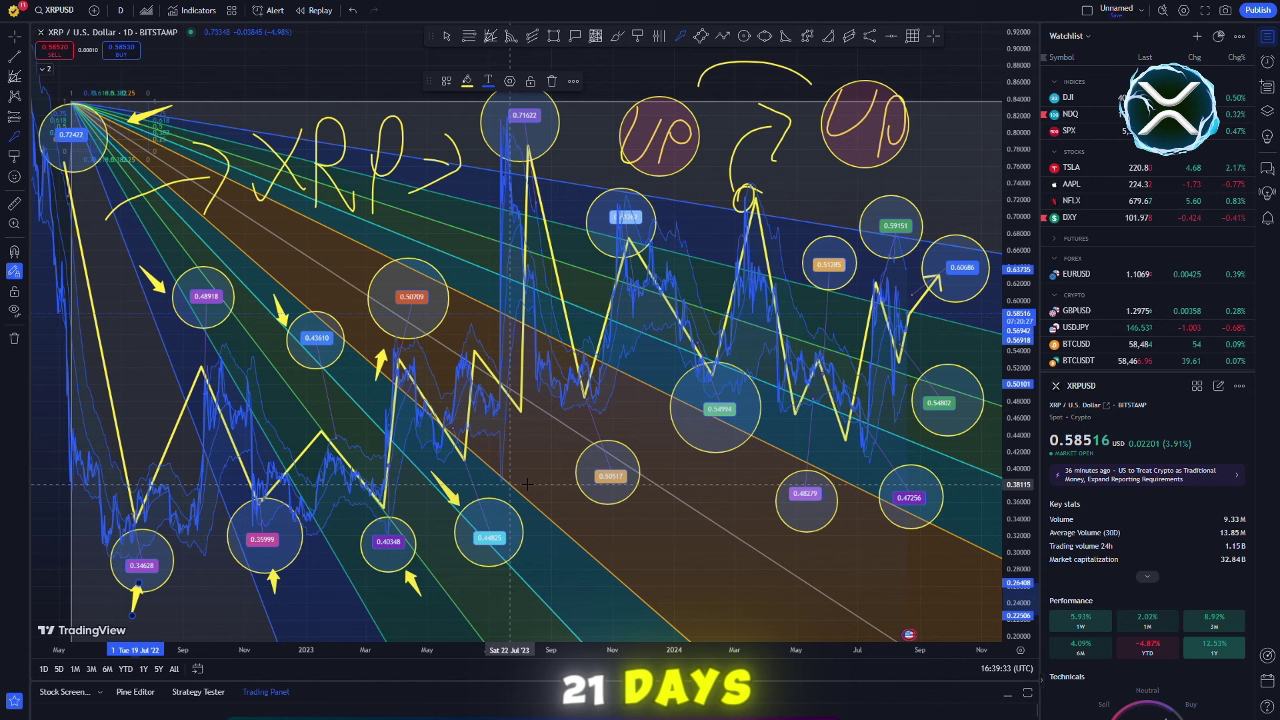
# Step: Place arrow markers pointing at the remaining circled price labels from 0.50517 through 0.60686 and at both "UP" notes
pyautogui.moveTo(541, 449); pyautogui.dragTo(571, 467)
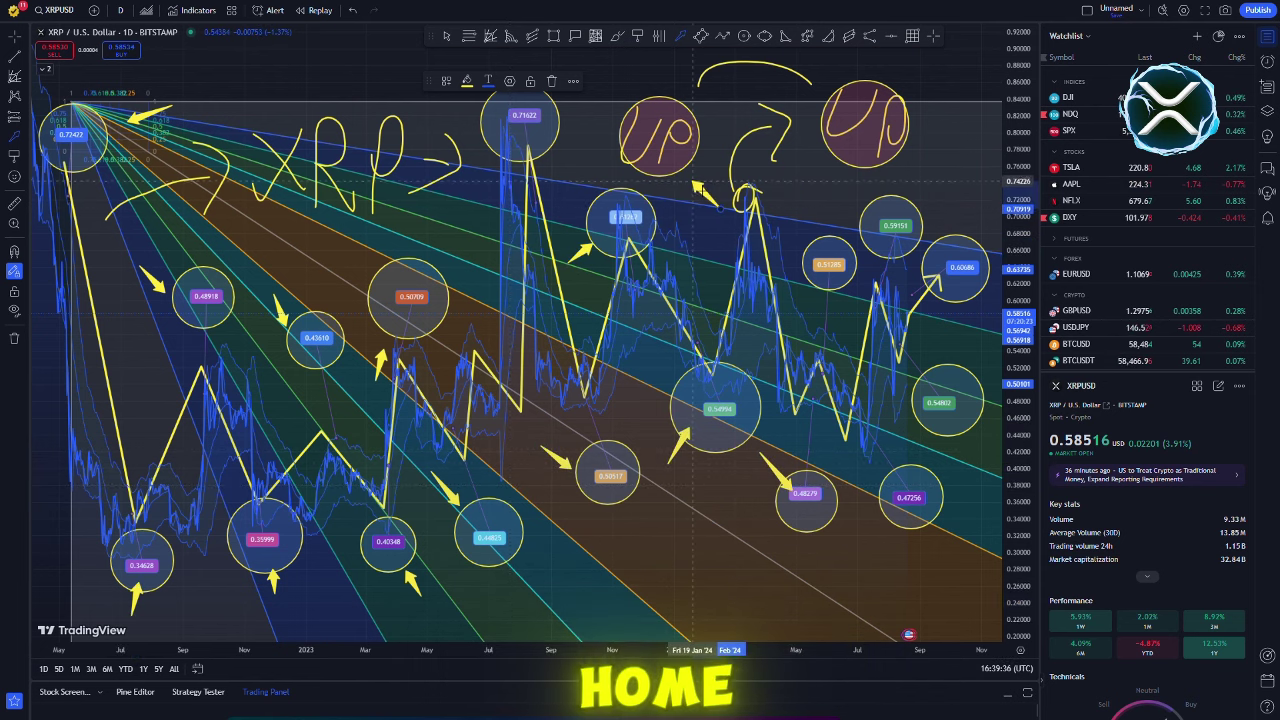
pyautogui.moveTo(794, 215); pyautogui.dragTo(811, 237)
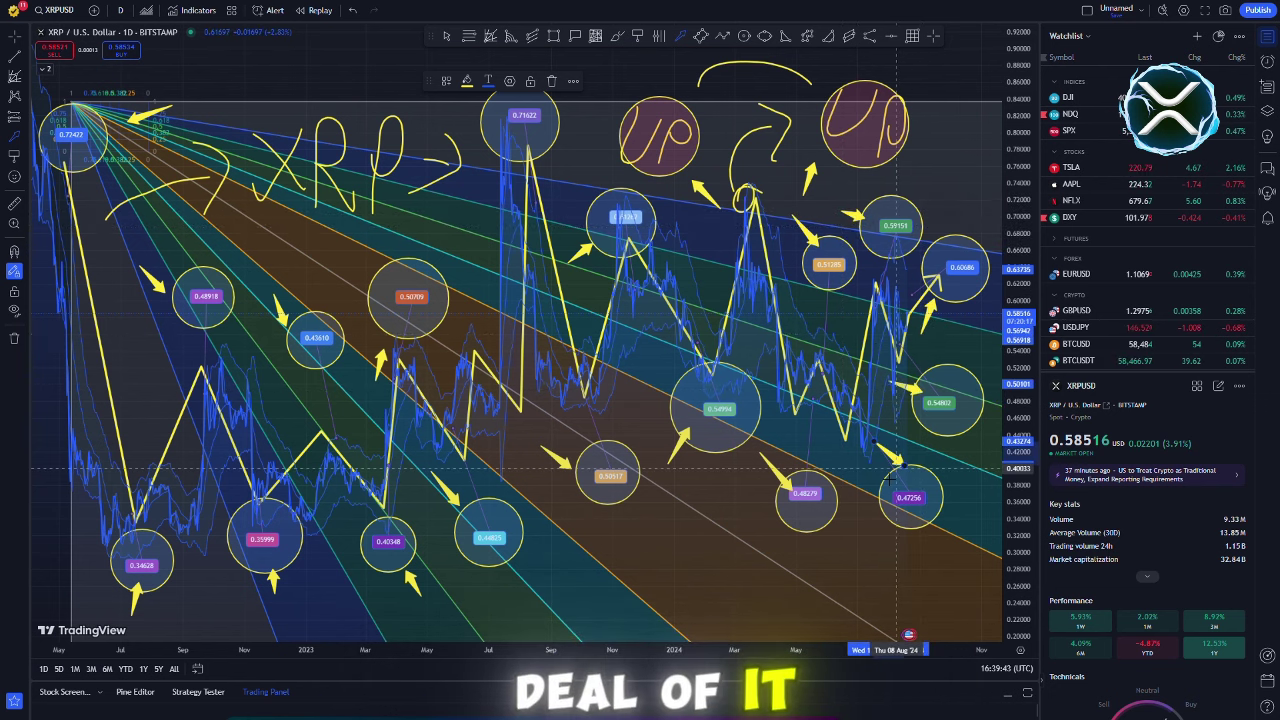
pyautogui.click(24, 37)
# Step: Draw a zigzag projection path in the empty future area, from about 0.37 in late 2024 to about 0.85 in mid-2026
pyautogui.moveTo(241, 66); pyautogui.dragTo(209, 57)
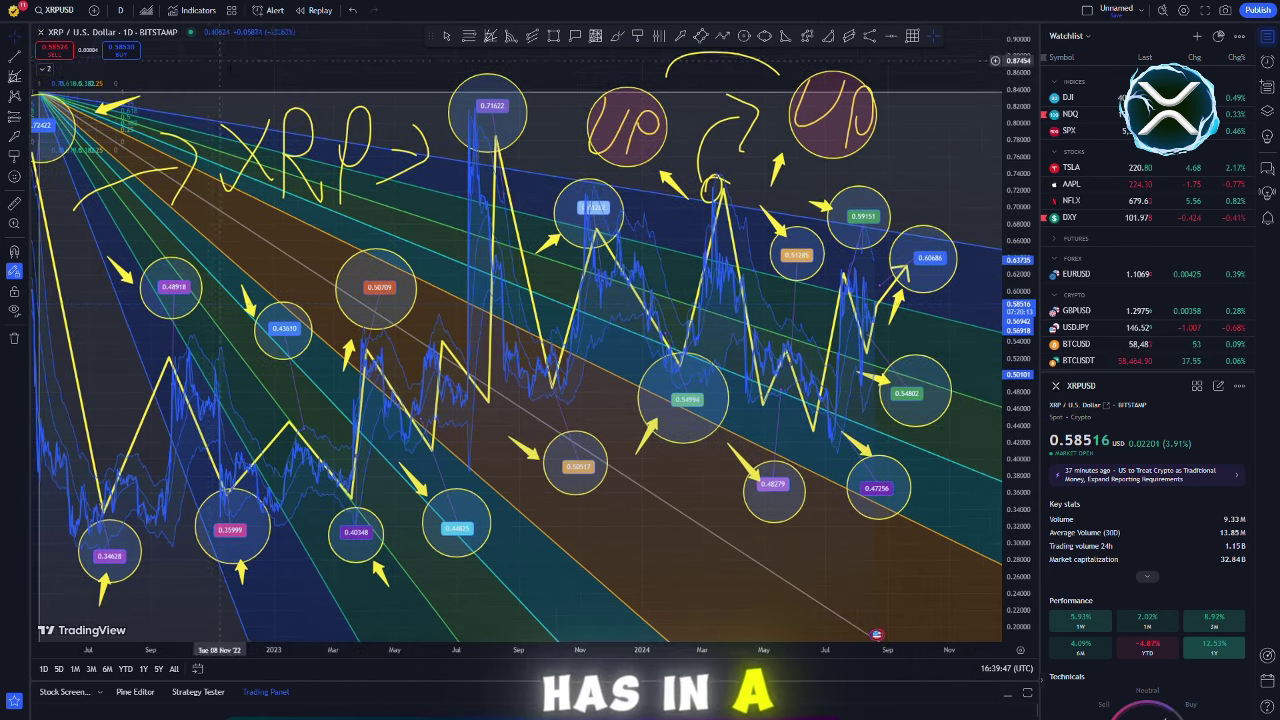
pyautogui.scroll(-1, 230, 68)
pyautogui.moveTo(292, 74); pyautogui.dragTo(113, 53)
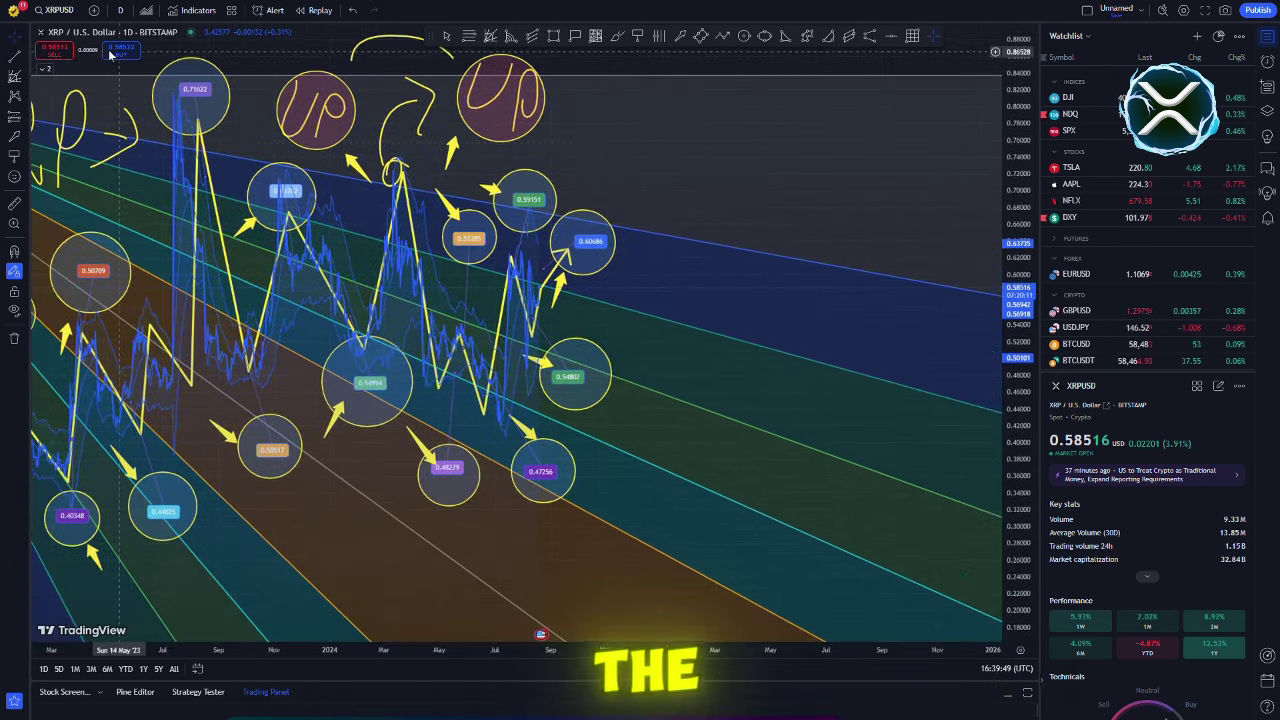
pyautogui.moveTo(657, 175); pyautogui.dragTo(441, 219)
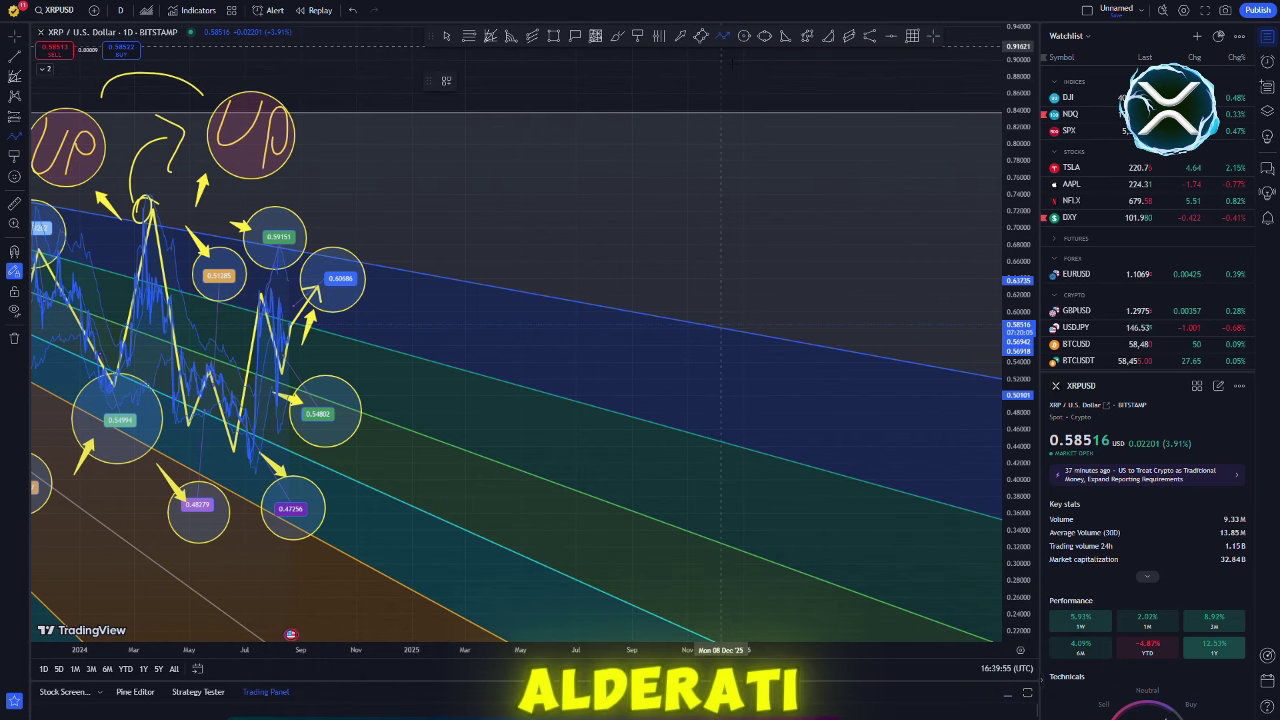
pyautogui.click(380, 502)
pyautogui.click(543, 98)
pyautogui.doubleClick(540, 367)
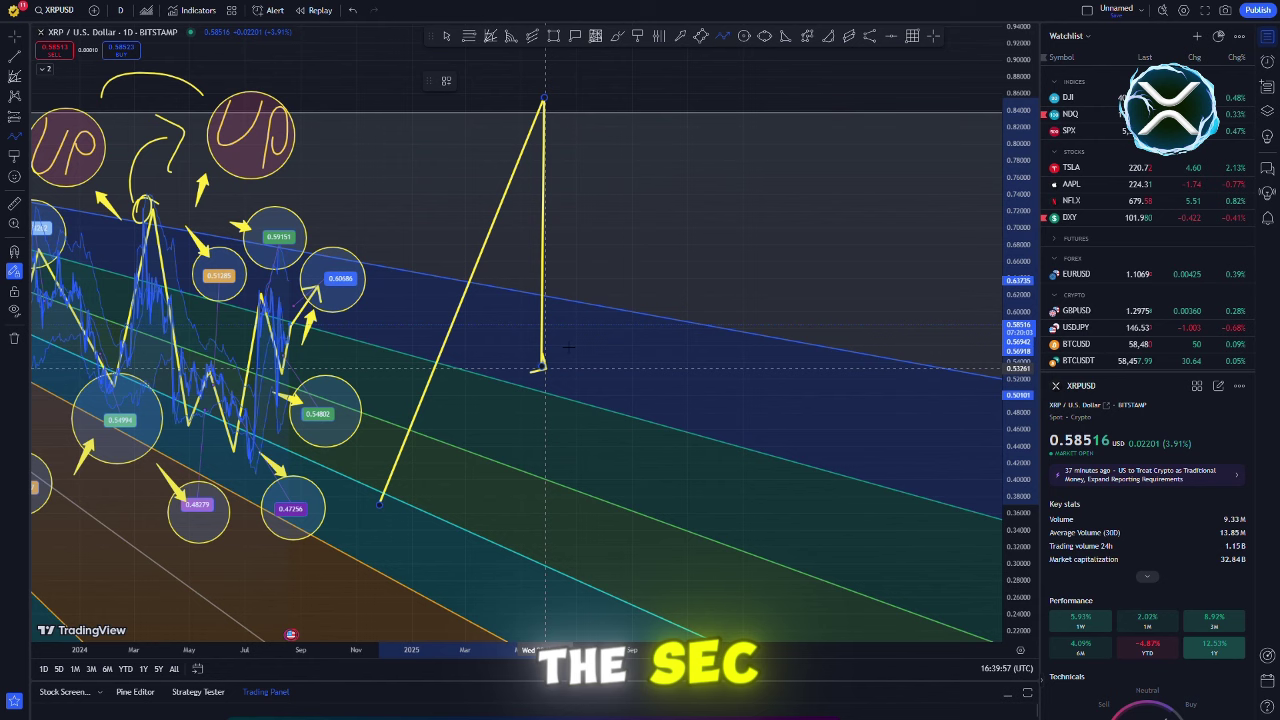
pyautogui.click(575, 305)
pyautogui.click(597, 400)
pyautogui.click(715, 118)
pyautogui.click(725, 337)
pyautogui.click(777, 267)
pyautogui.click(808, 395)
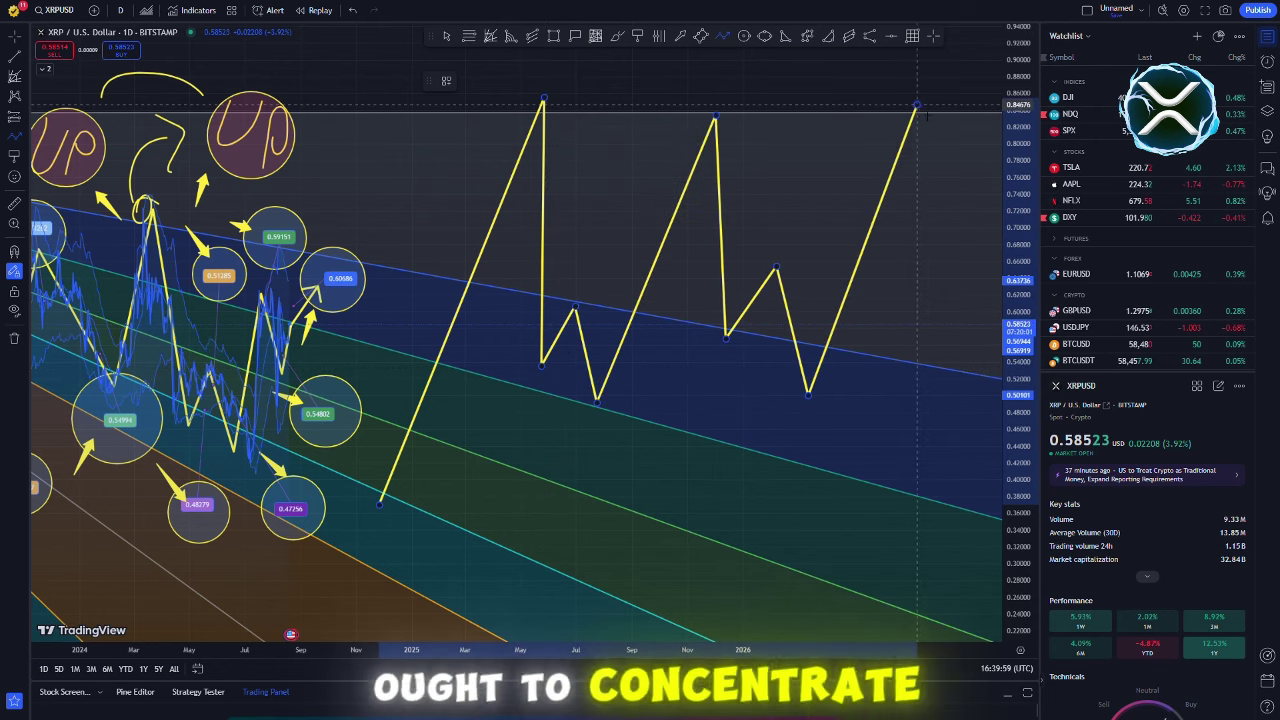
pyautogui.doubleClick(917, 104)
# Step: Draw a disjoint channel enclosing the projection path, upper edge ending at about 0.894 and lower at 0.254, and stretch its start back to April 2023
pyautogui.scroll(-1, 748, 118)
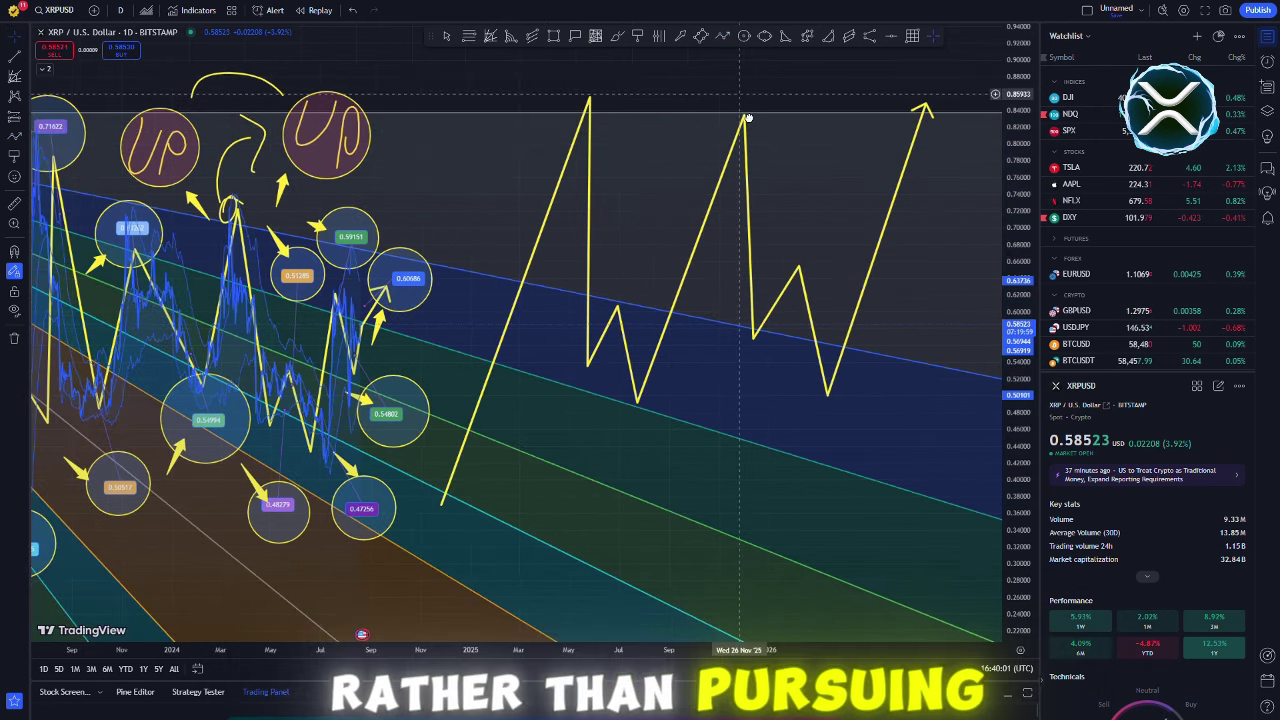
pyautogui.moveTo(749, 118); pyautogui.dragTo(759, 114)
pyautogui.click(869, 37)
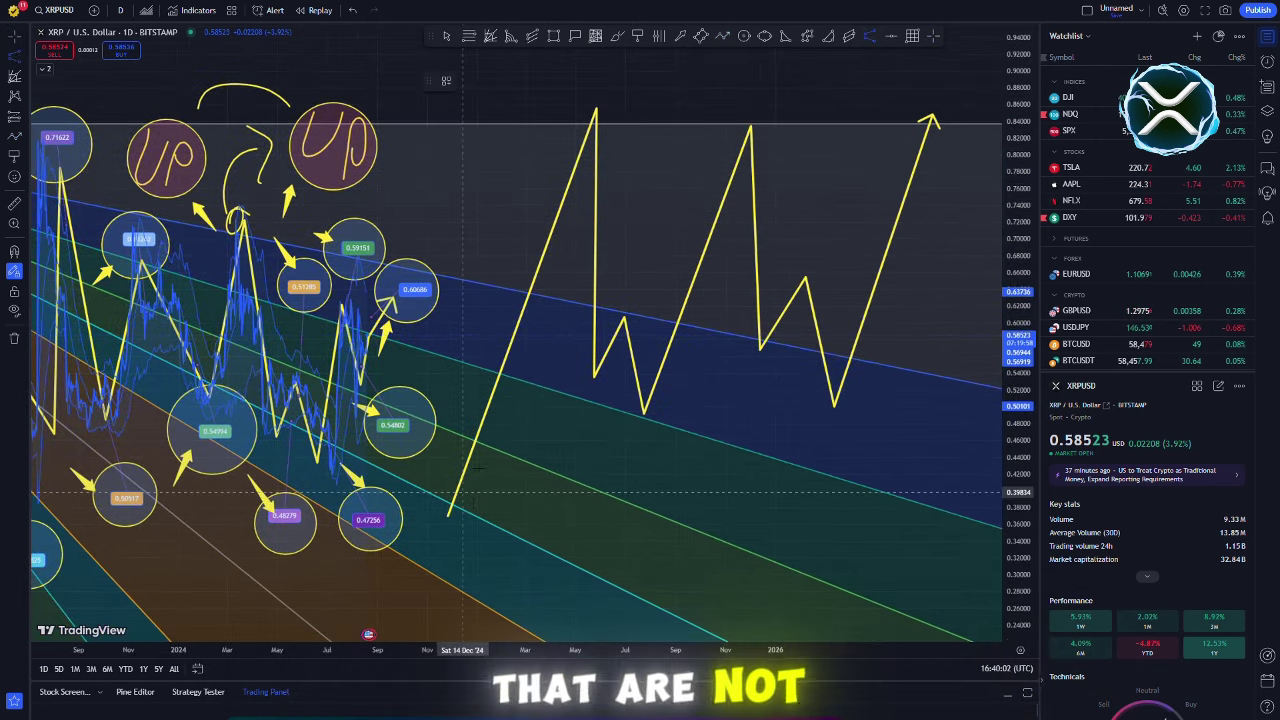
pyautogui.click(420, 531)
pyautogui.click(970, 612)
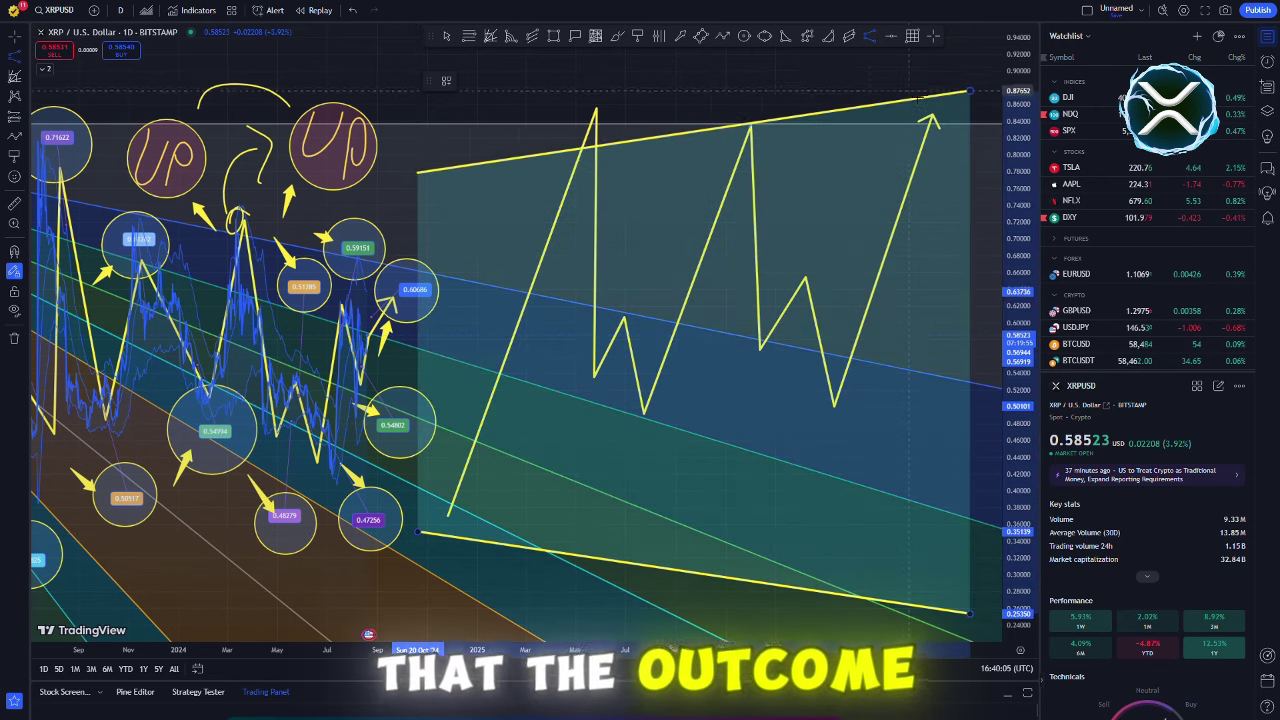
pyautogui.click(968, 76)
pyautogui.click(18, 34)
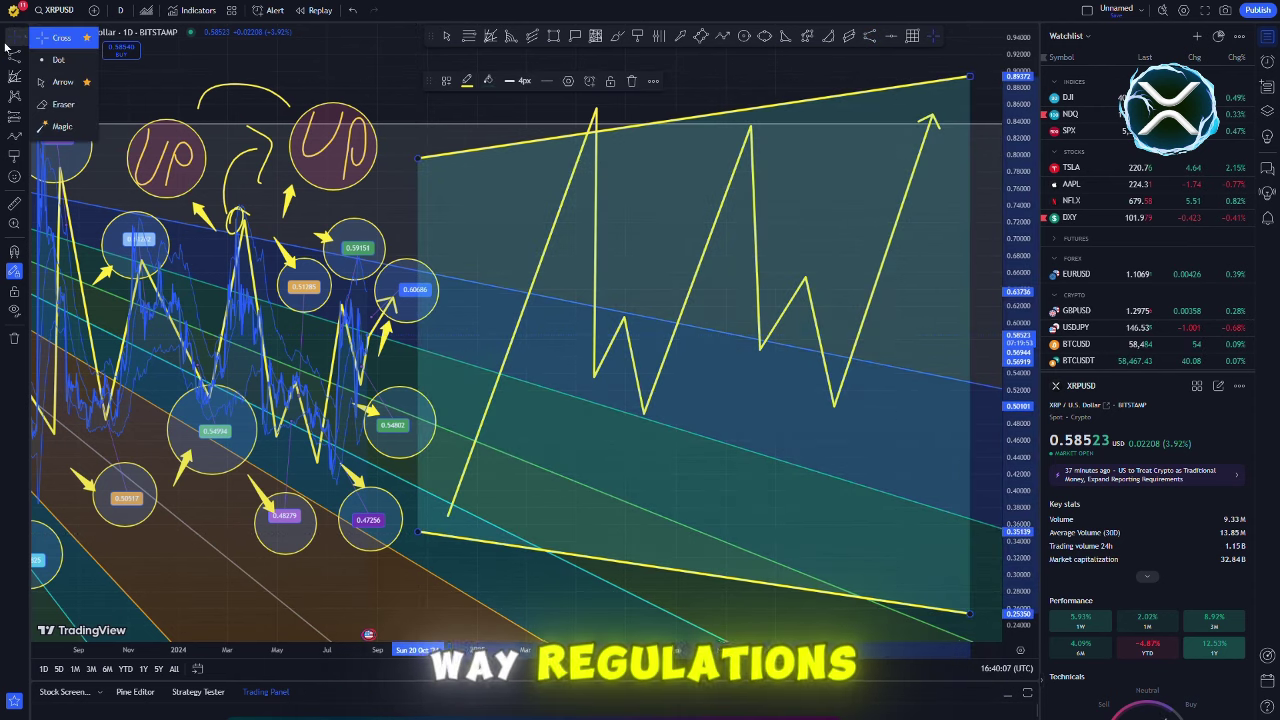
pyautogui.click(61, 38)
pyautogui.scroll(-1, 480, 106)
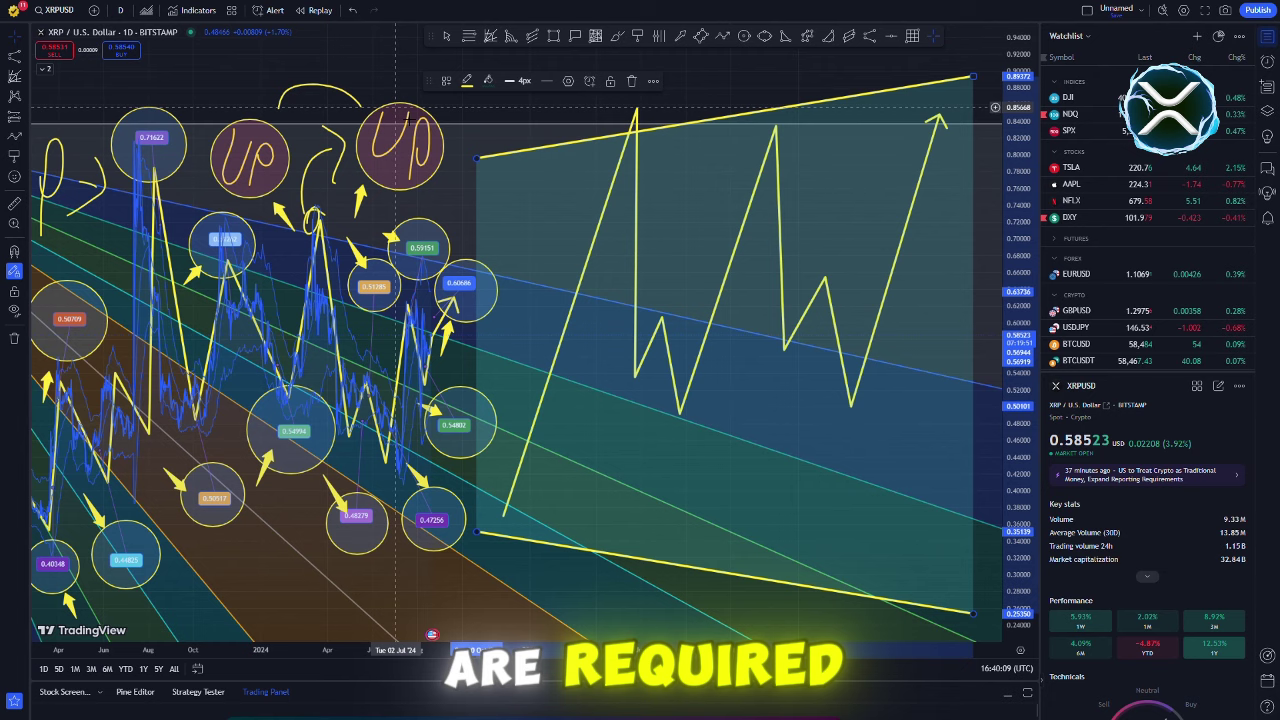
pyautogui.moveTo(478, 158)
pyautogui.mouseDown()
pyautogui.moveTo(466, 110)
pyautogui.moveTo(420, 70)
pyautogui.moveTo(313, 113)
pyautogui.moveTo(286, 95)
pyautogui.moveTo(60, 90)
pyautogui.mouseUp()
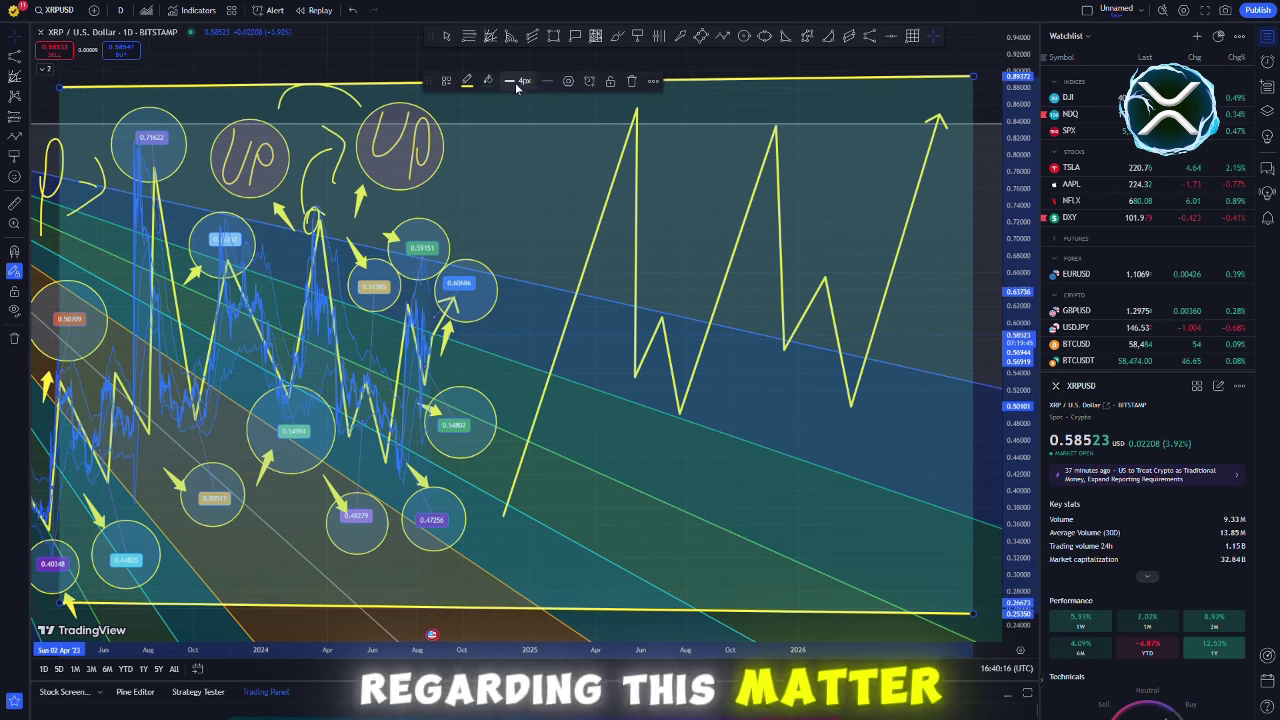
# Step: Add price notes along the first half of the projection path at 0.48234, 0.80377, 0.56237, 0.58816 and 0.52996
pyautogui.click(637, 35)
pyautogui.click(544, 421)
pyautogui.click(500, 513)
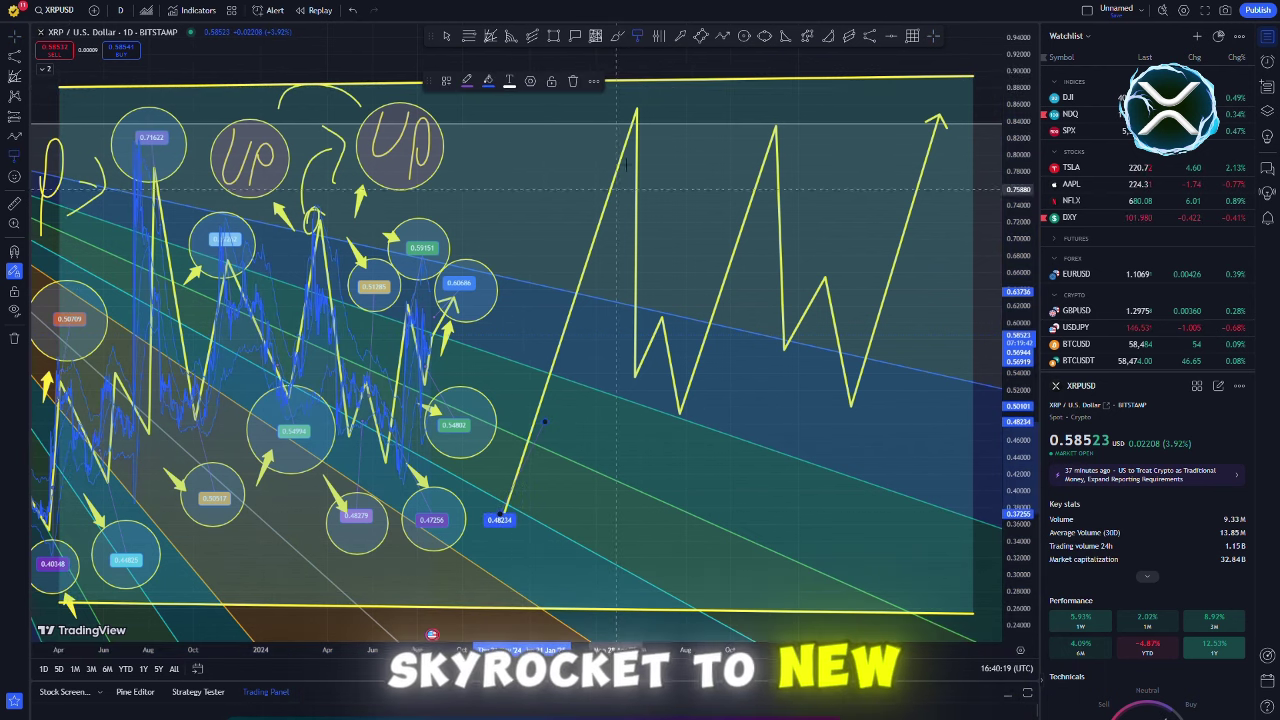
pyautogui.click(631, 152)
pyautogui.click(632, 122)
pyautogui.click(632, 354)
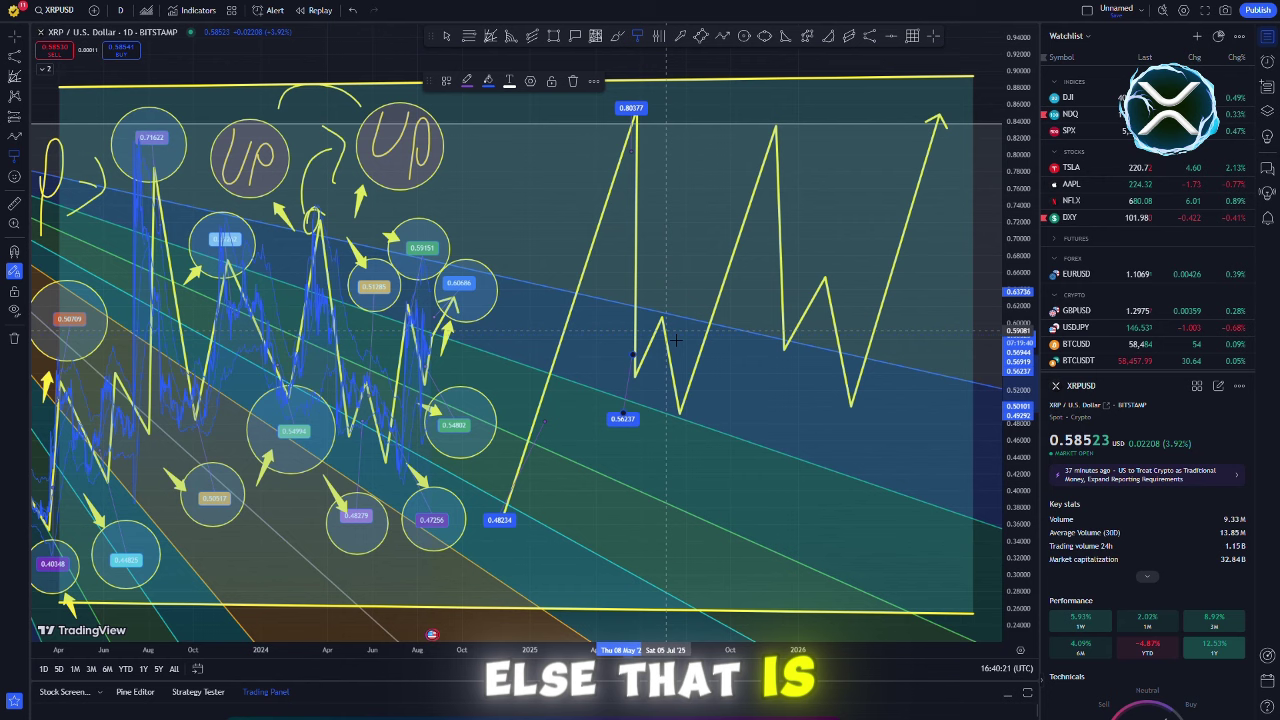
pyautogui.click(678, 258)
pyautogui.click(705, 485)
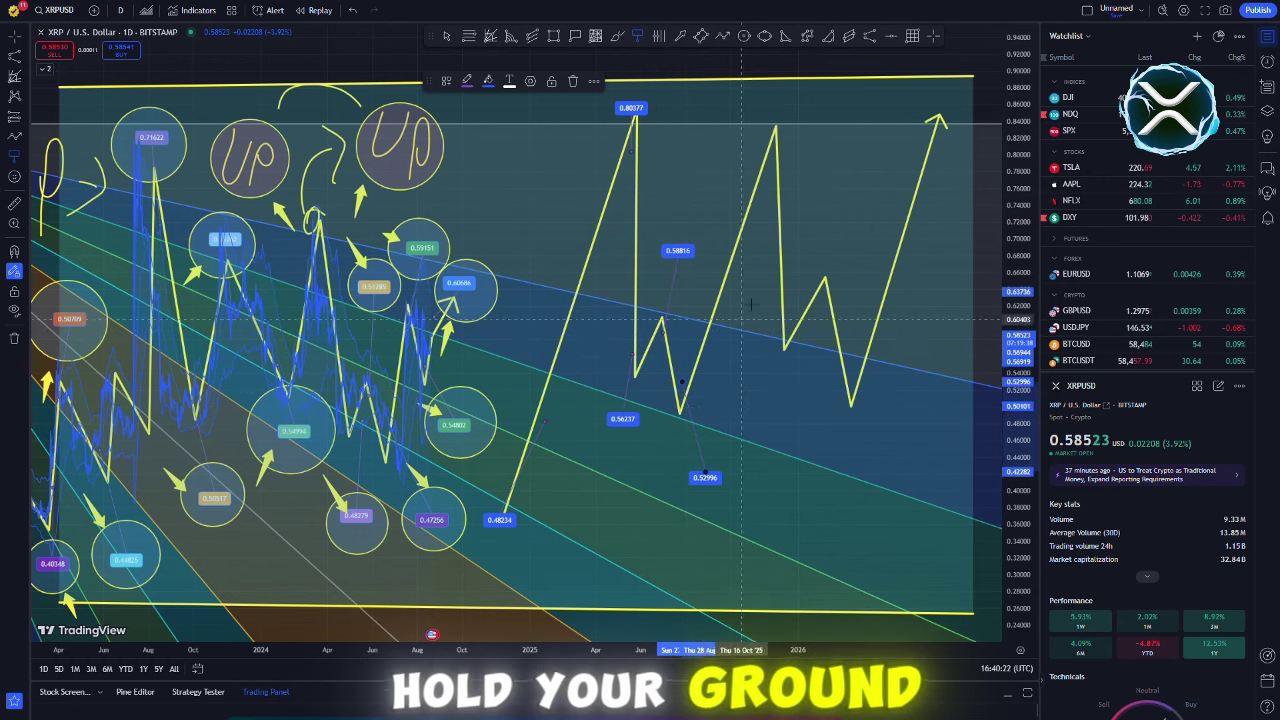
# Step: Add price notes along the rest of the projection path at 0.78327, 0.58221, 0.63380, 0.52864 and 0.78261
pyautogui.click(771, 170)
pyautogui.click(783, 340)
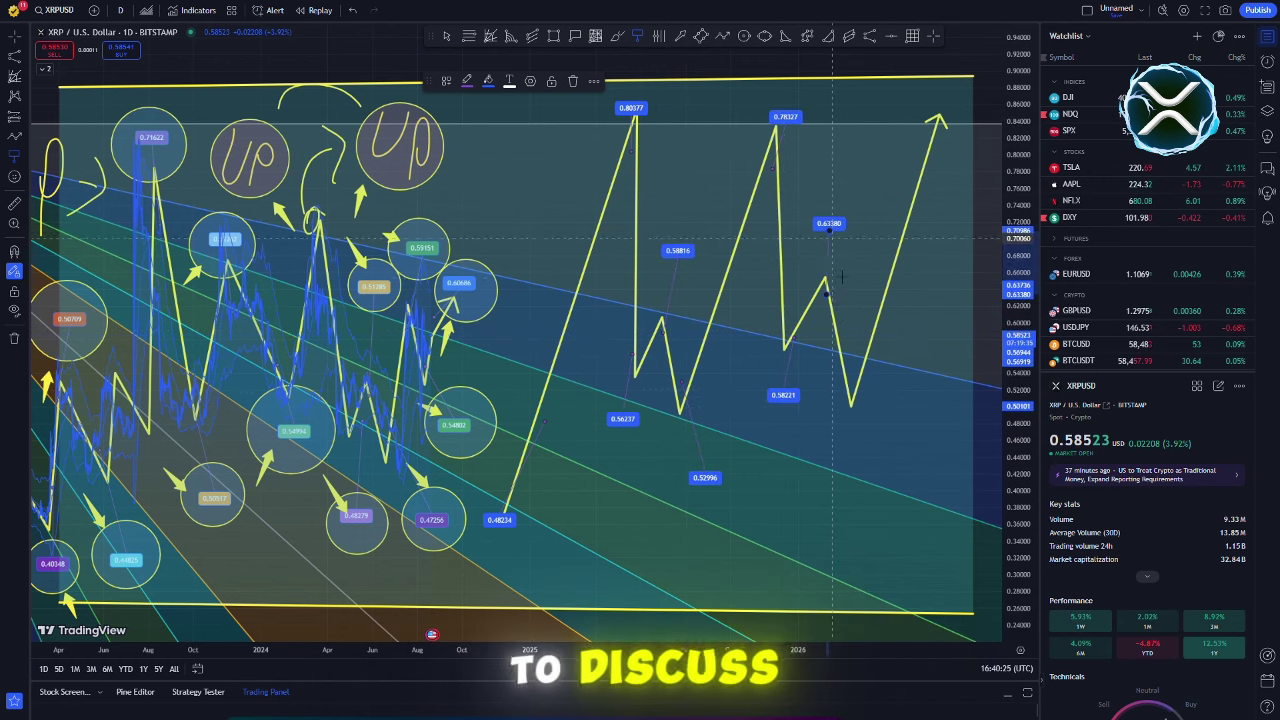
pyautogui.click(826, 294)
pyautogui.click(850, 405)
pyautogui.doubleClick(939, 118)
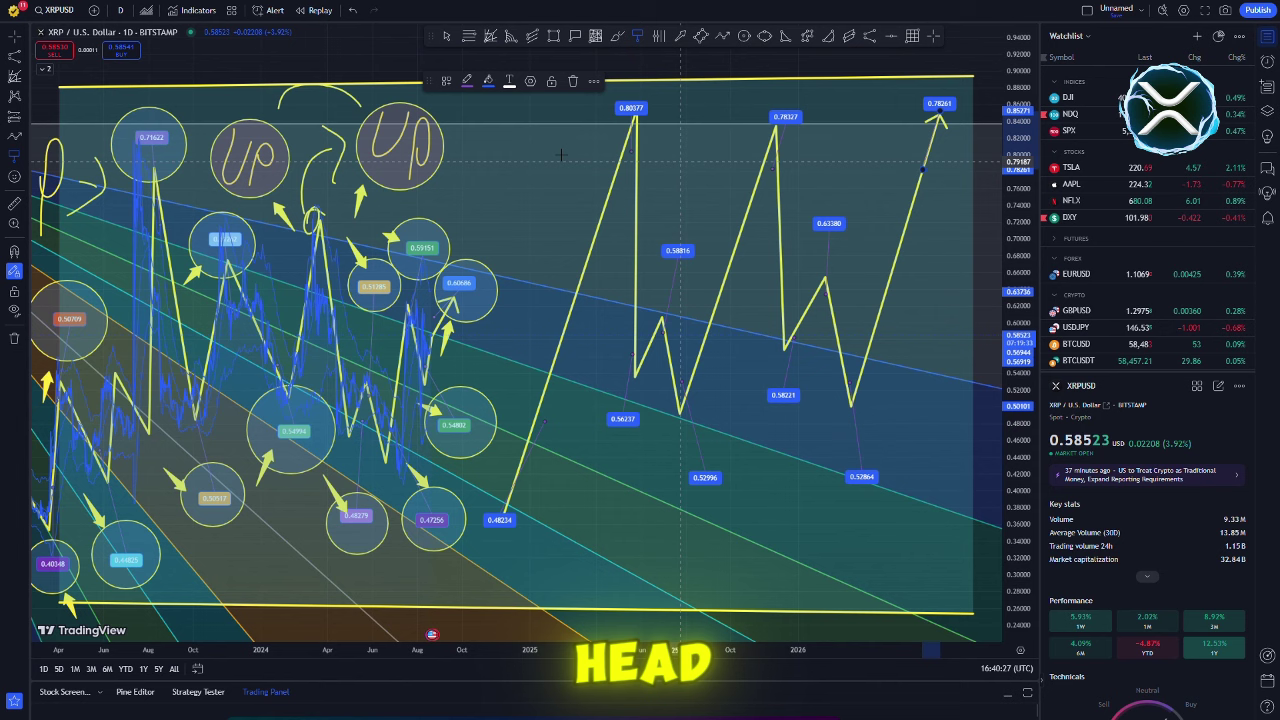
# Step: Circle the upper projection price labels 0.80377, 0.78327, 0.63380 and 0.78261
pyautogui.moveTo(1018, 130); pyautogui.dragTo(1018, 139)
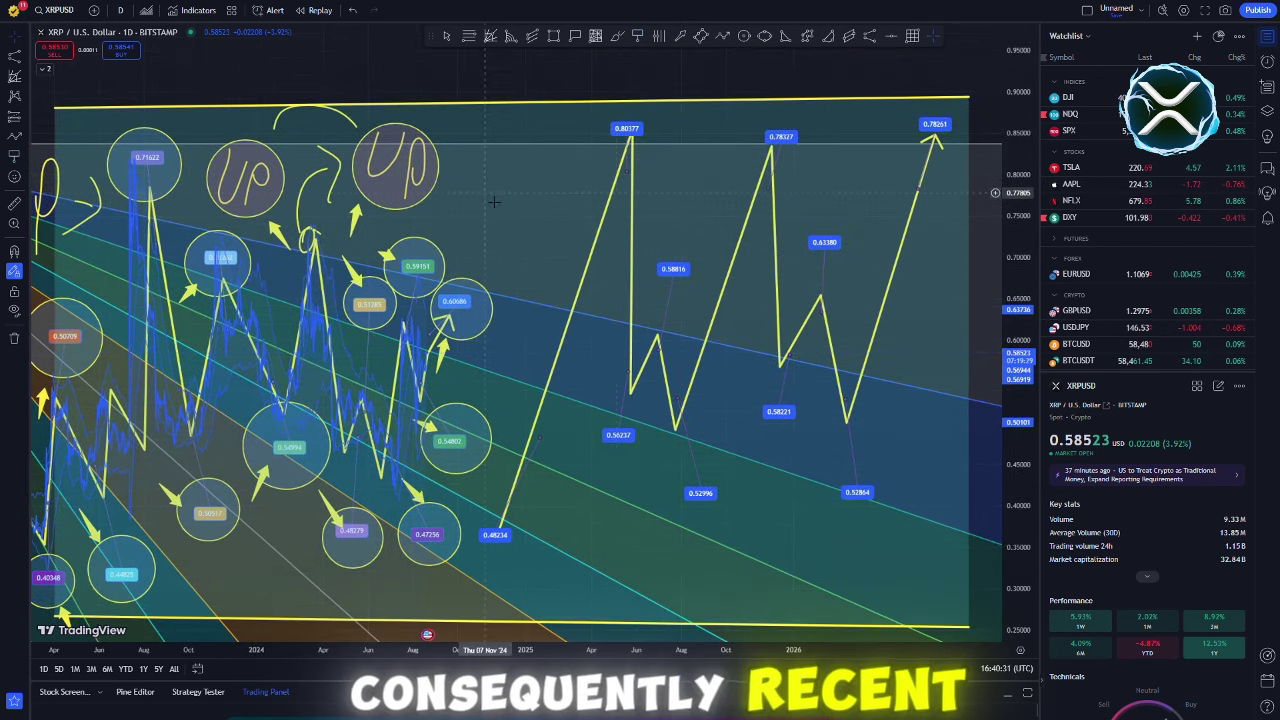
pyautogui.click(744, 36)
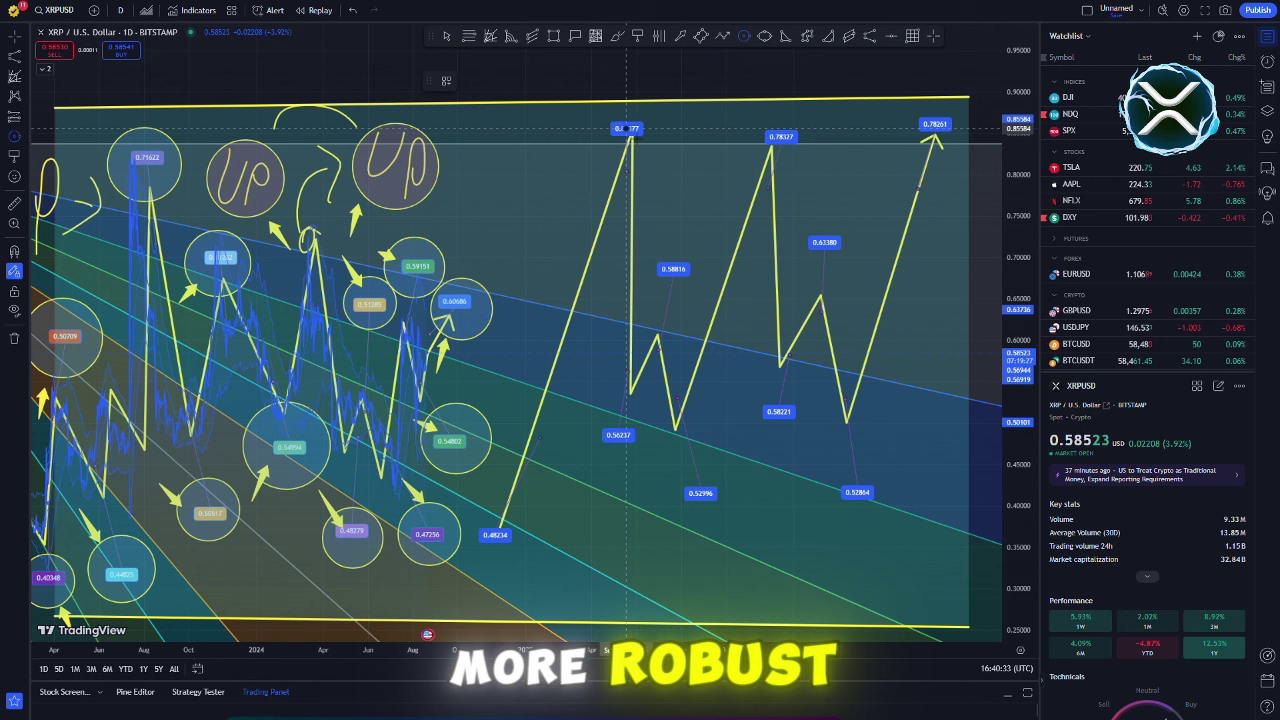
pyautogui.moveTo(626, 128); pyautogui.dragTo(659, 152)
pyautogui.moveTo(781, 136); pyautogui.dragTo(790, 165)
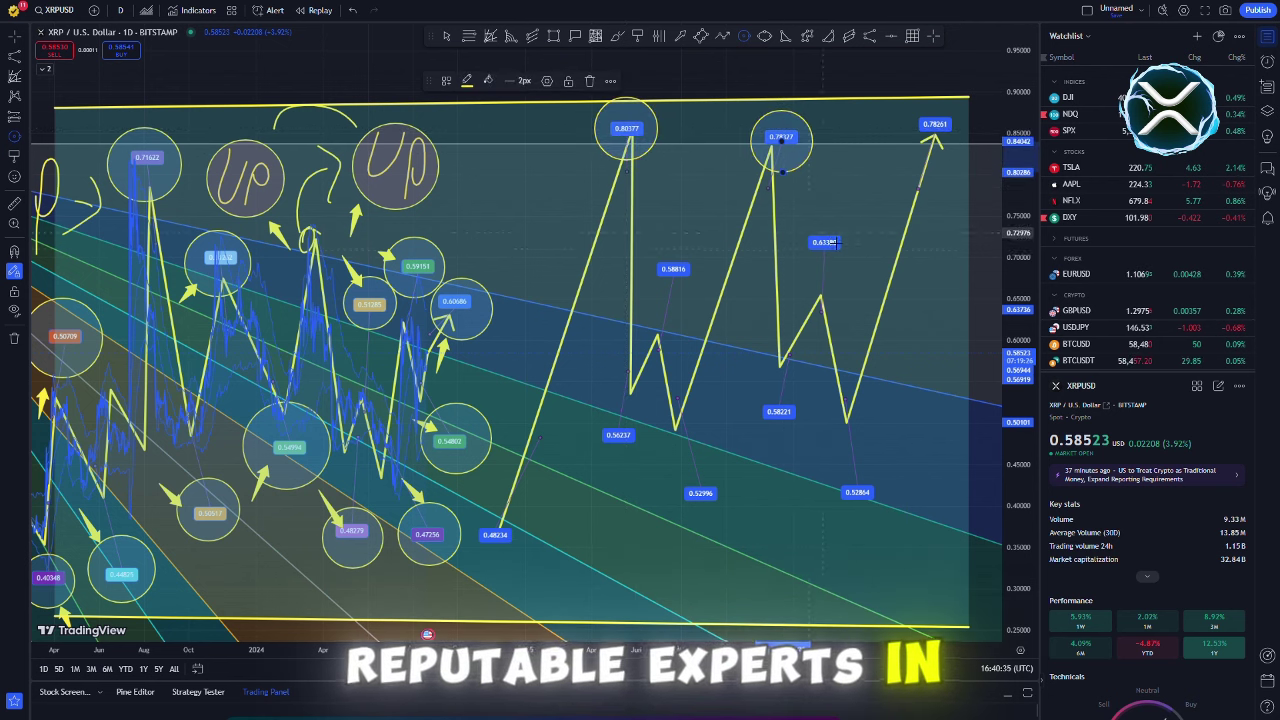
pyautogui.moveTo(836, 242); pyautogui.dragTo(833, 272)
pyautogui.moveTo(930, 124); pyautogui.dragTo(932, 158)
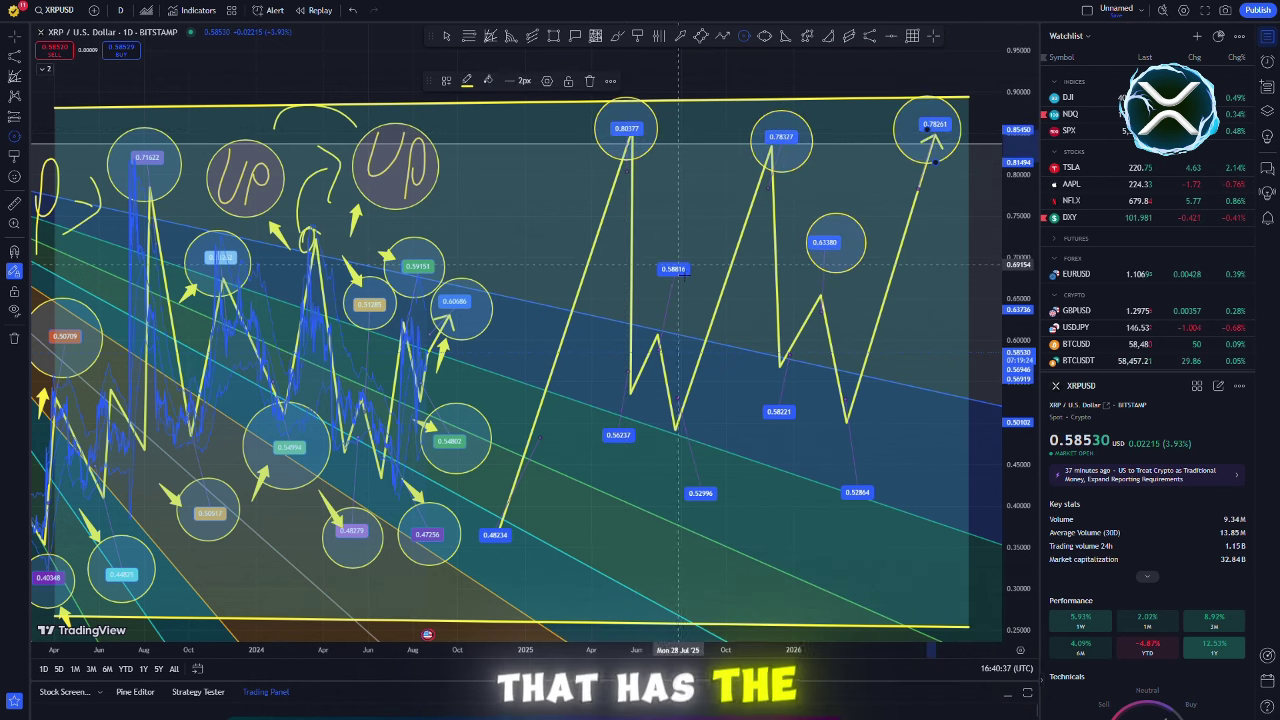
# Step: Circle the projection path's 0.58816, 0.56237, 0.52996, 0.58221, 0.52864 and 0.48234 price labels
pyautogui.moveTo(673, 268); pyautogui.dragTo(677, 297)
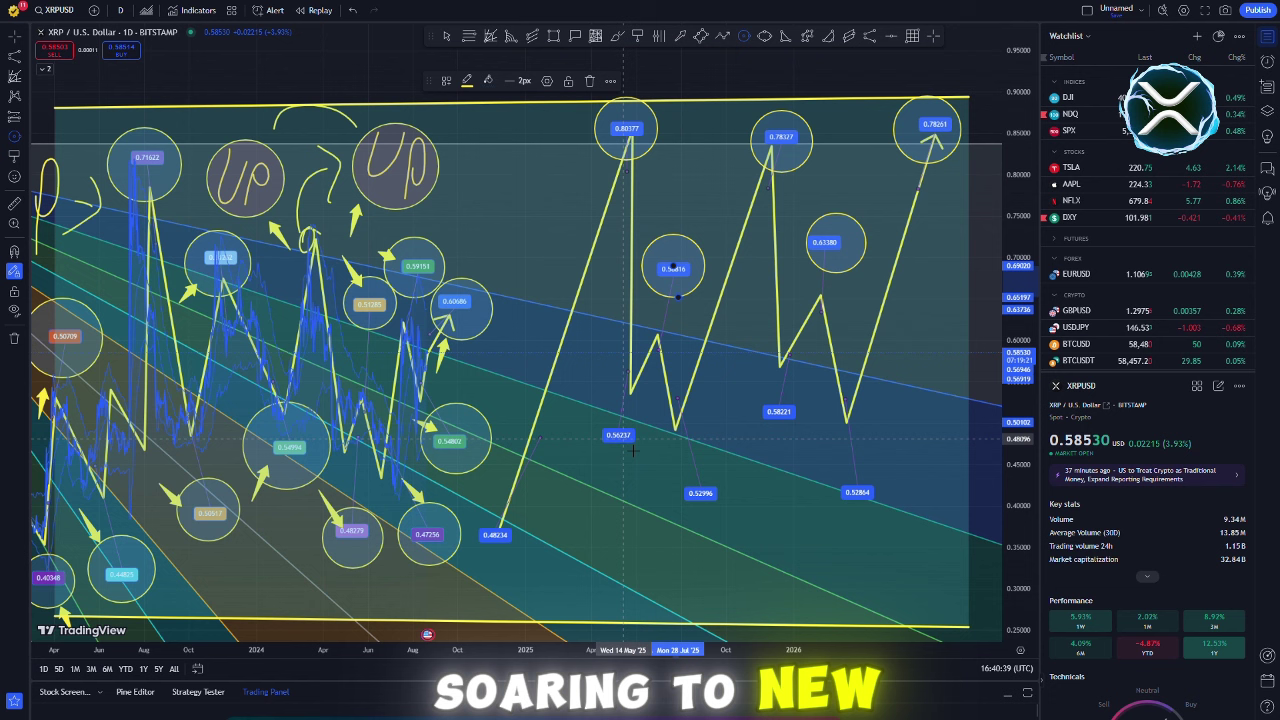
pyautogui.moveTo(621, 435); pyautogui.dragTo(624, 458)
pyautogui.moveTo(701, 493); pyautogui.dragTo(705, 531)
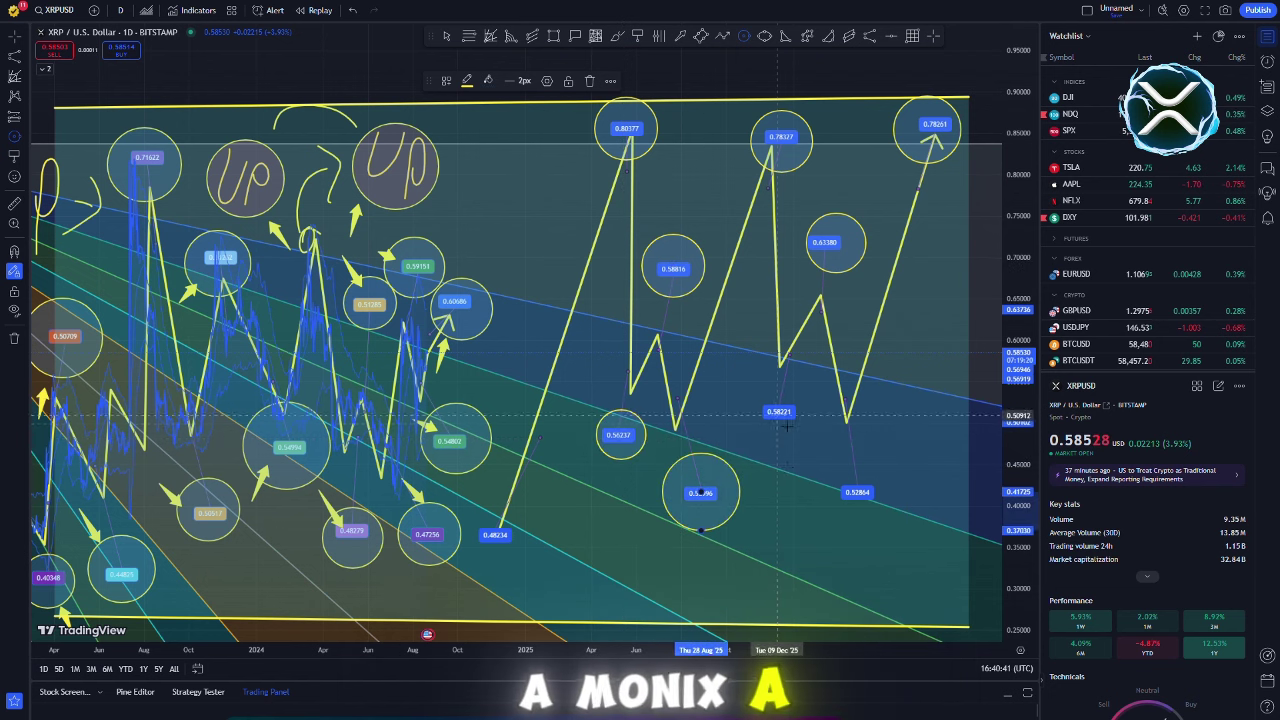
pyautogui.moveTo(778, 411); pyautogui.dragTo(782, 454)
pyautogui.moveTo(857, 492); pyautogui.dragTo(859, 526)
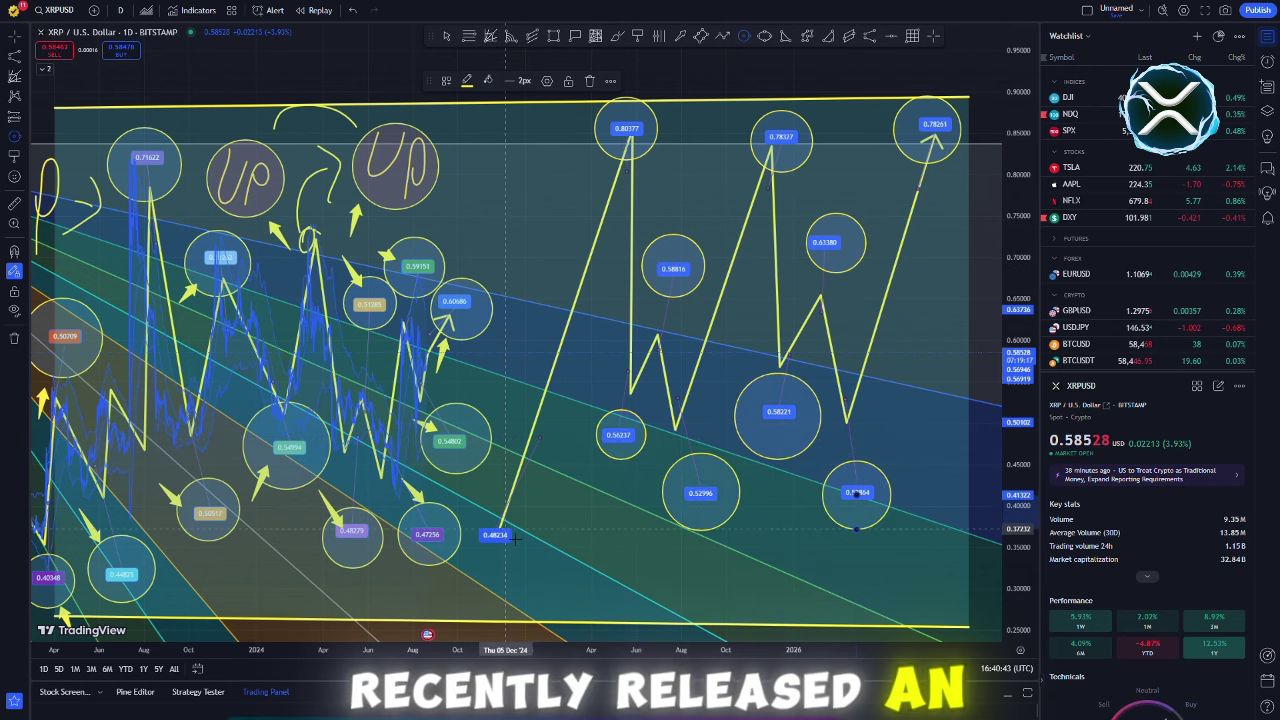
pyautogui.moveTo(506, 529); pyautogui.dragTo(517, 558)
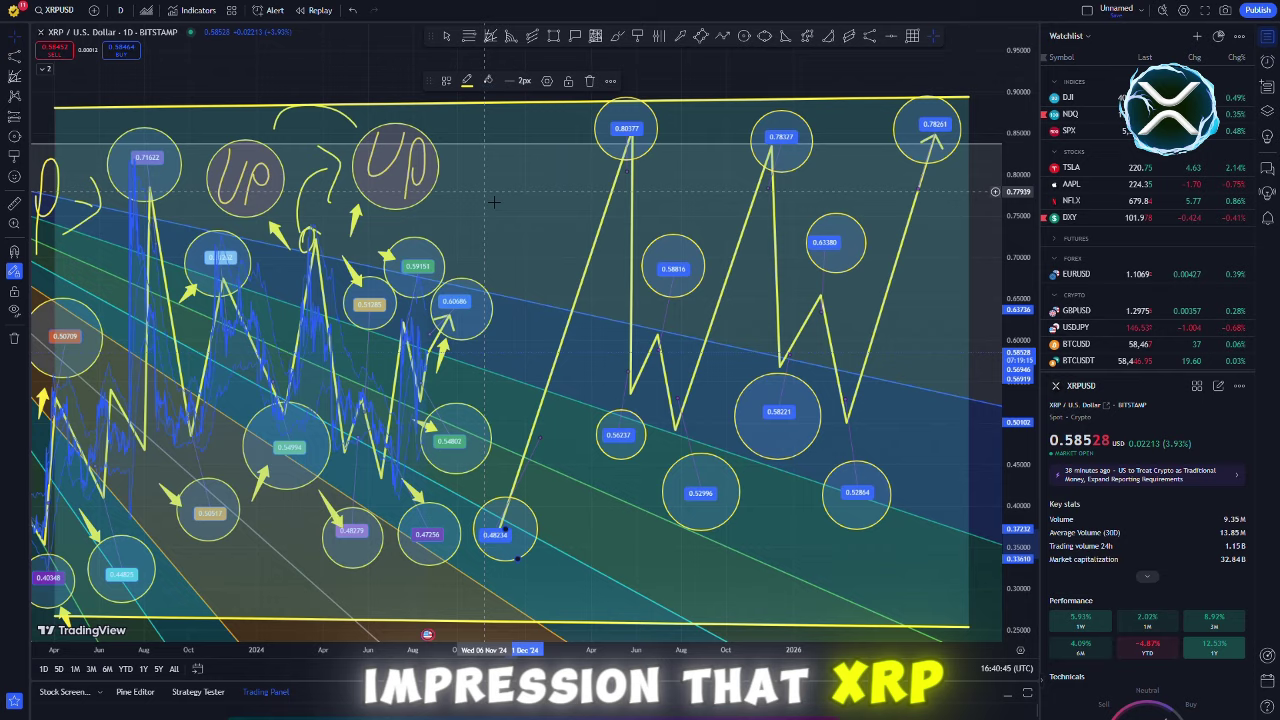
# Step: Place arrow markers pointing at all ten circled price labels along the projection path, from 0.80377 round to 0.48234
pyautogui.scroll(-1, 520, 200)
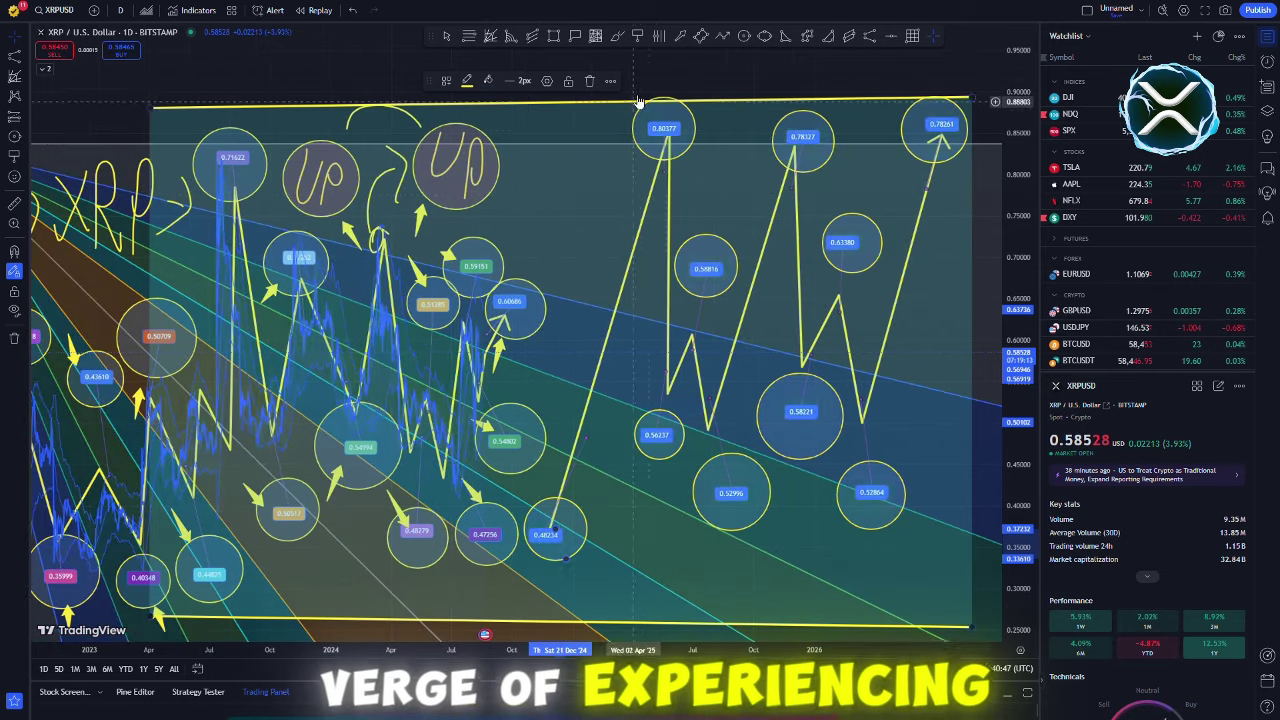
pyautogui.click(681, 36)
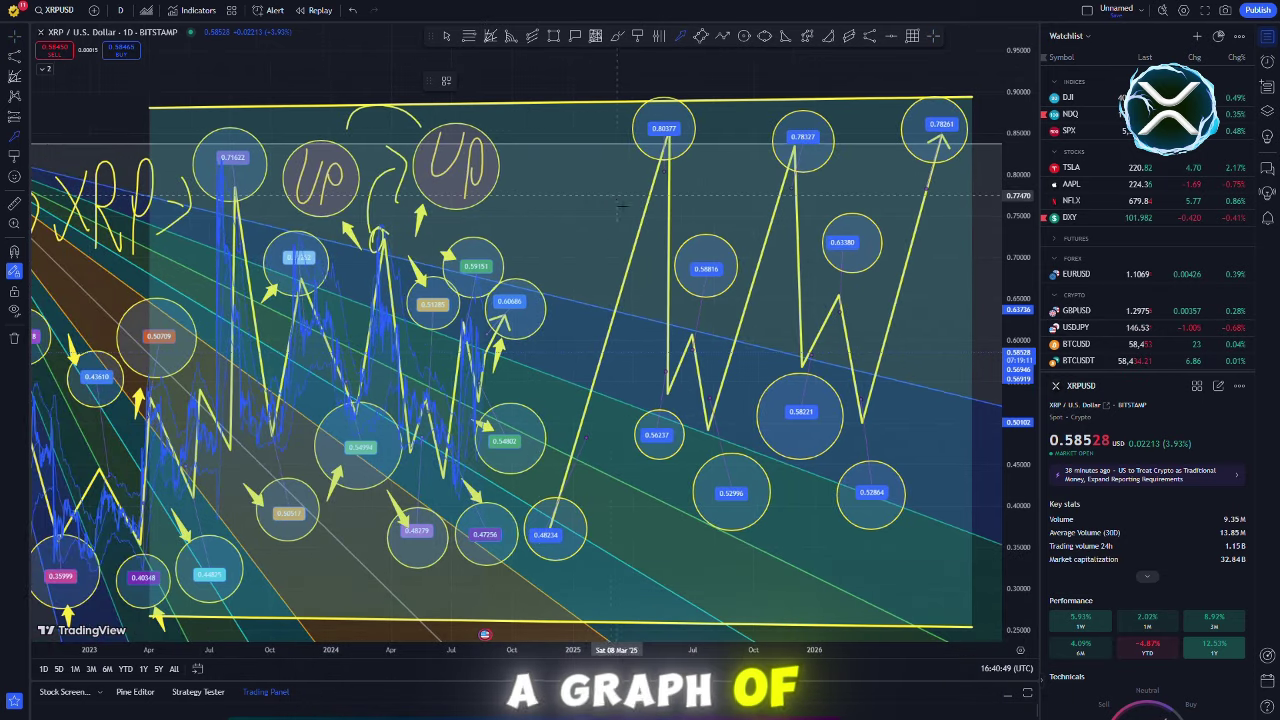
pyautogui.moveTo(603, 193)
pyautogui.mouseDown()
pyautogui.moveTo(625, 156)
pyautogui.moveTo(692, 214)
pyautogui.moveTo(765, 172)
pyautogui.mouseUp()
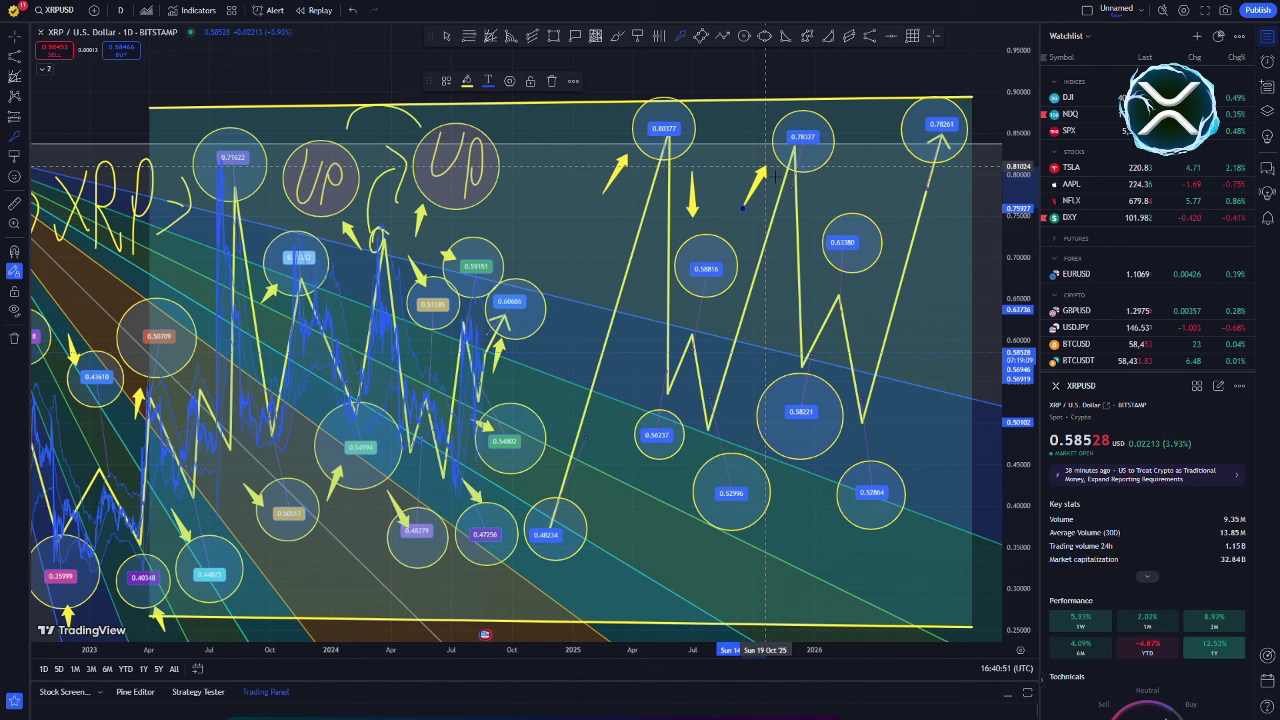
pyautogui.moveTo(852, 166)
pyautogui.mouseDown()
pyautogui.moveTo(852, 205)
pyautogui.moveTo(902, 152)
pyautogui.mouseUp()
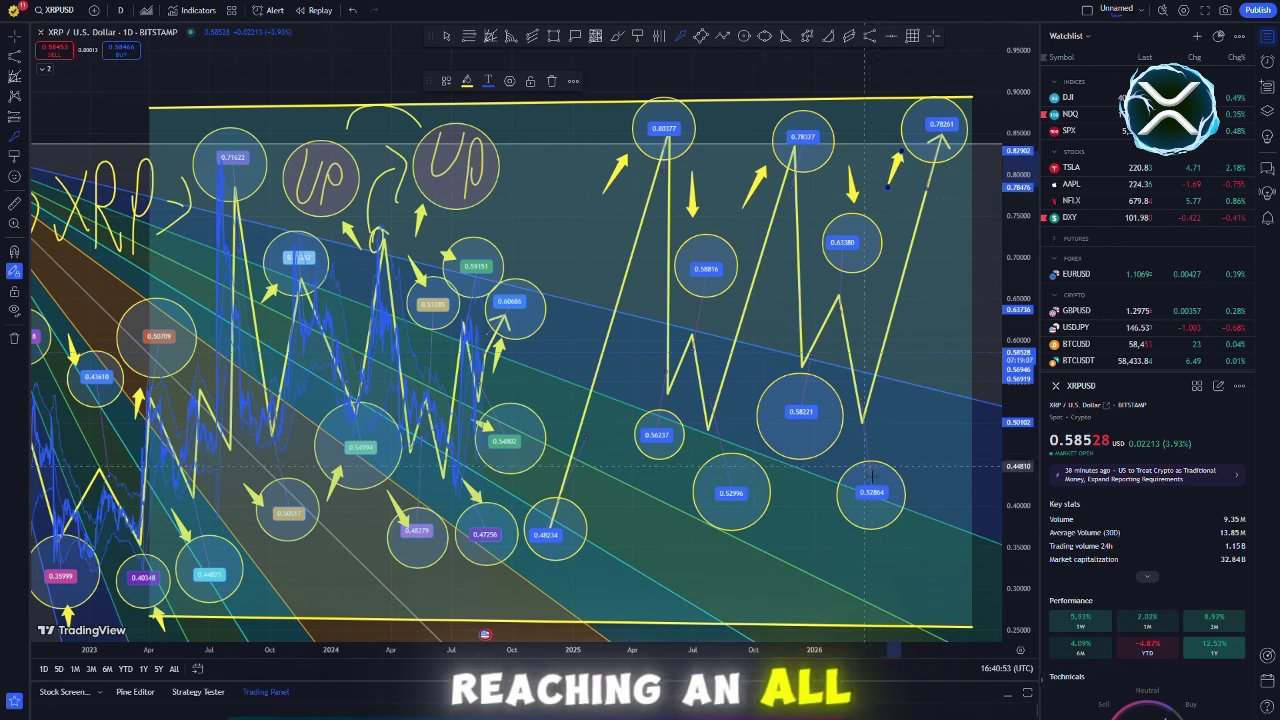
pyautogui.moveTo(822, 555)
pyautogui.mouseDown()
pyautogui.moveTo(840, 530)
pyautogui.moveTo(807, 455)
pyautogui.mouseUp()
pyautogui.moveTo(765, 402); pyautogui.dragTo(735, 432)
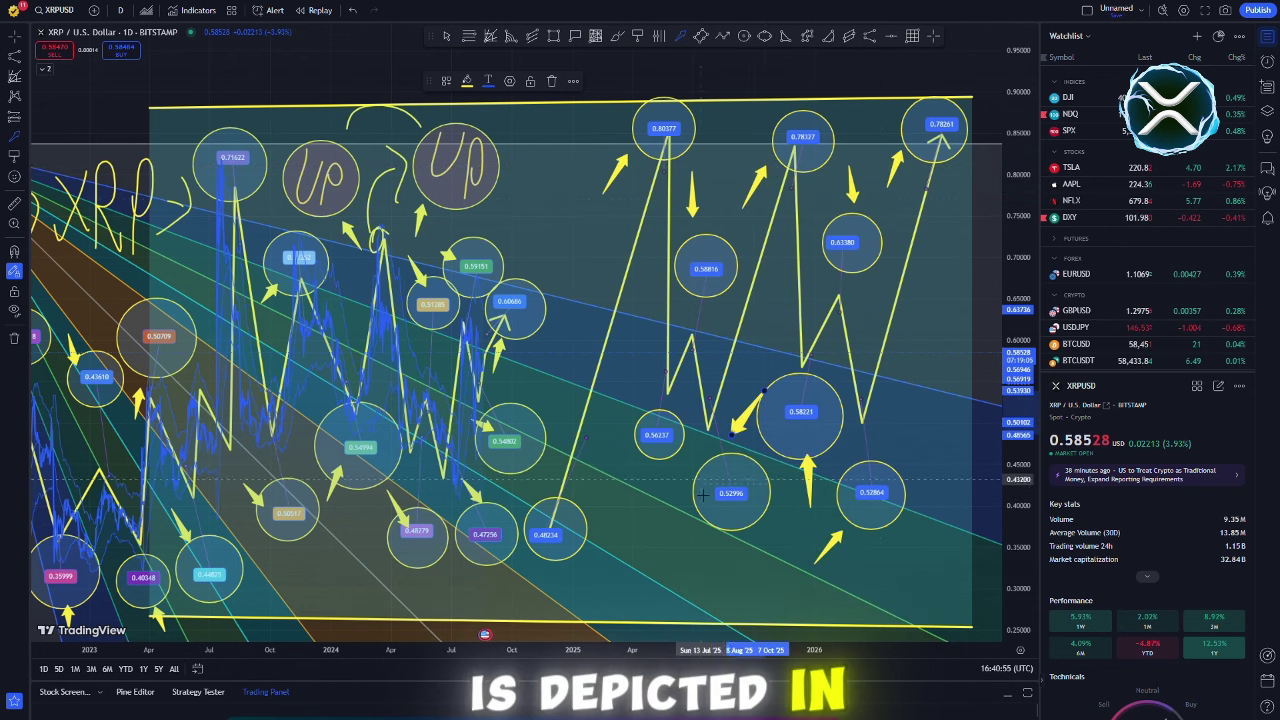
pyautogui.moveTo(670, 498)
pyautogui.mouseDown()
pyautogui.moveTo(669, 463)
pyautogui.moveTo(581, 496)
pyautogui.mouseUp()
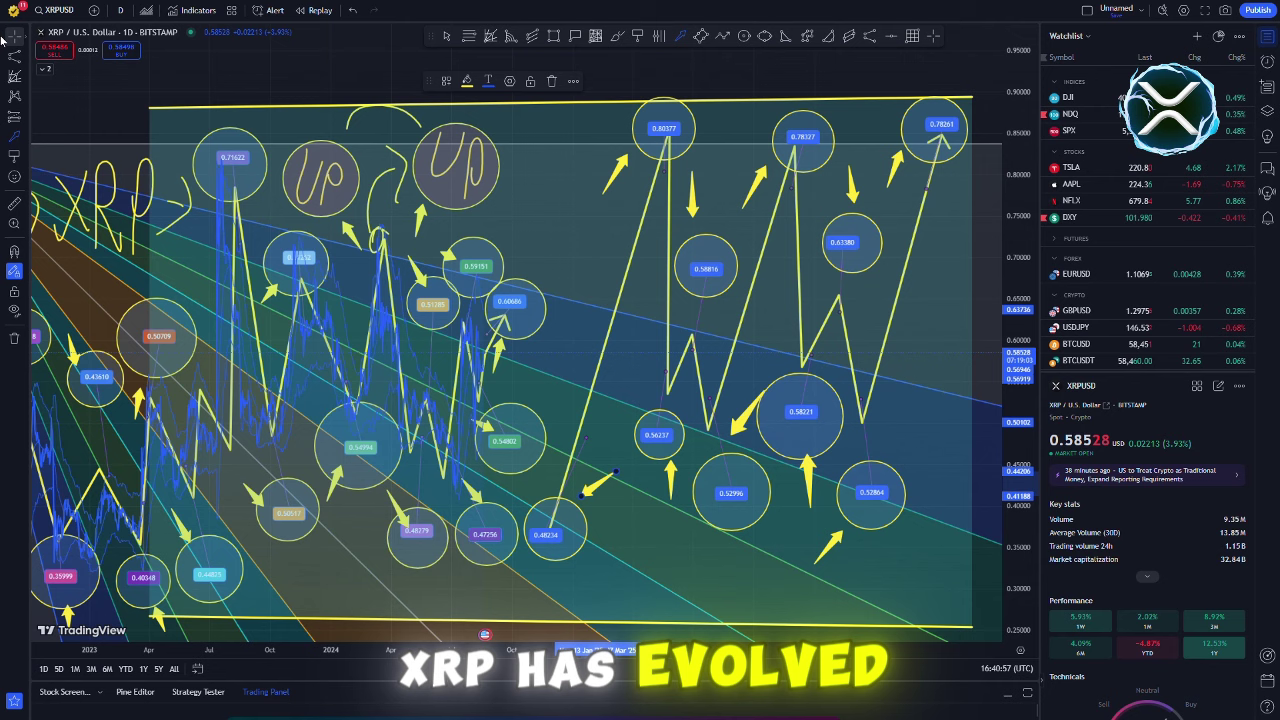
# Step: Extend the start of the disjoint channel back to late April 2022, covering the whole swing path
pyautogui.moveTo(203, 86); pyautogui.dragTo(209, 72)
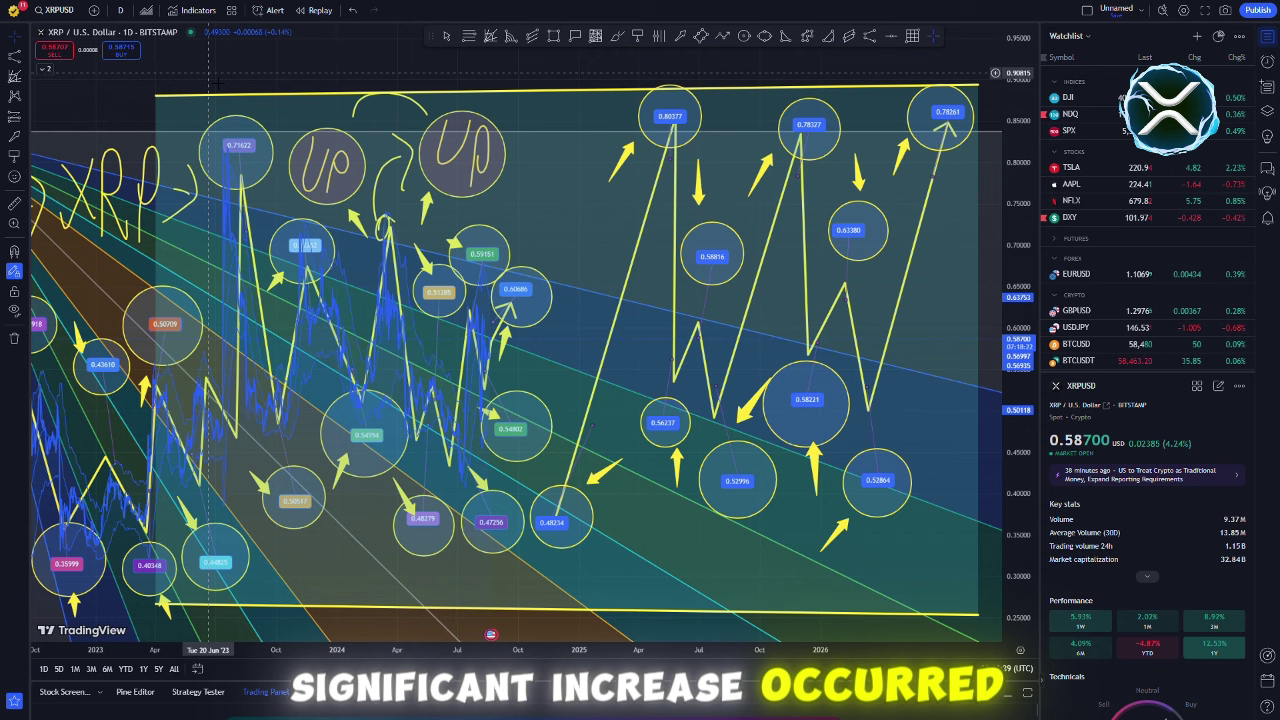
pyautogui.scroll(-2, 180, 124)
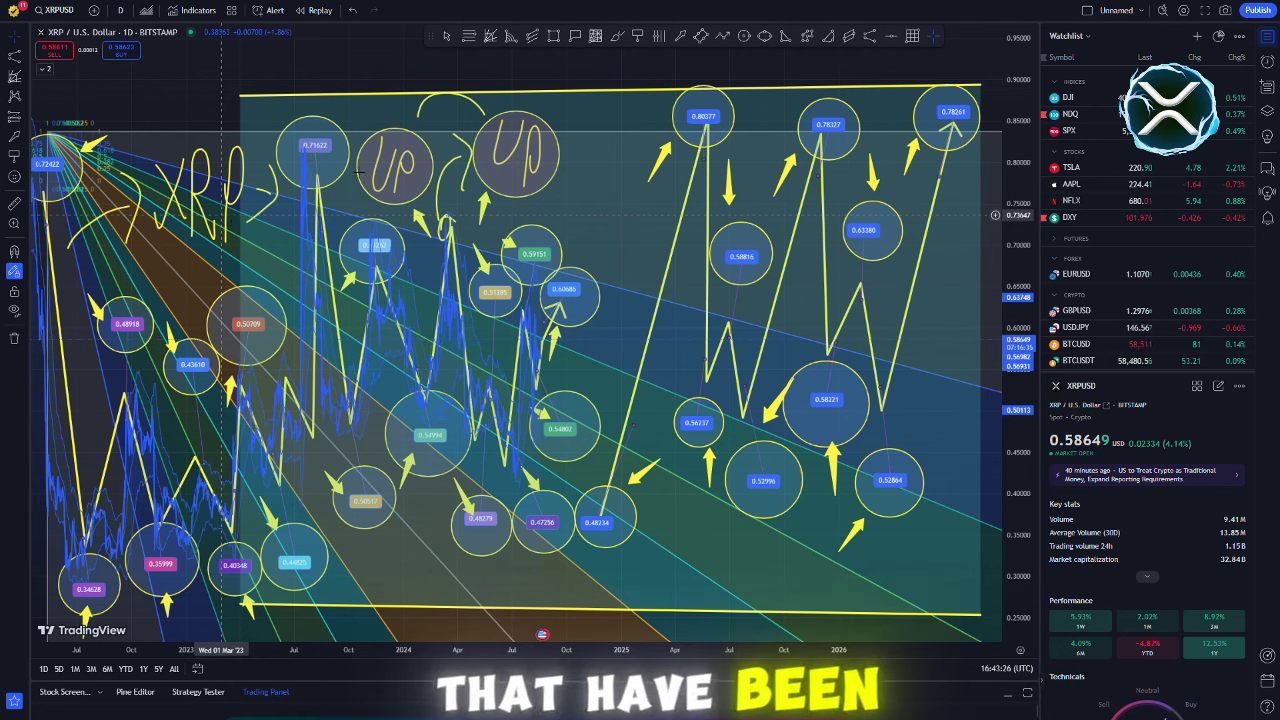
pyautogui.moveTo(1007, 128); pyautogui.dragTo(1007, 136)
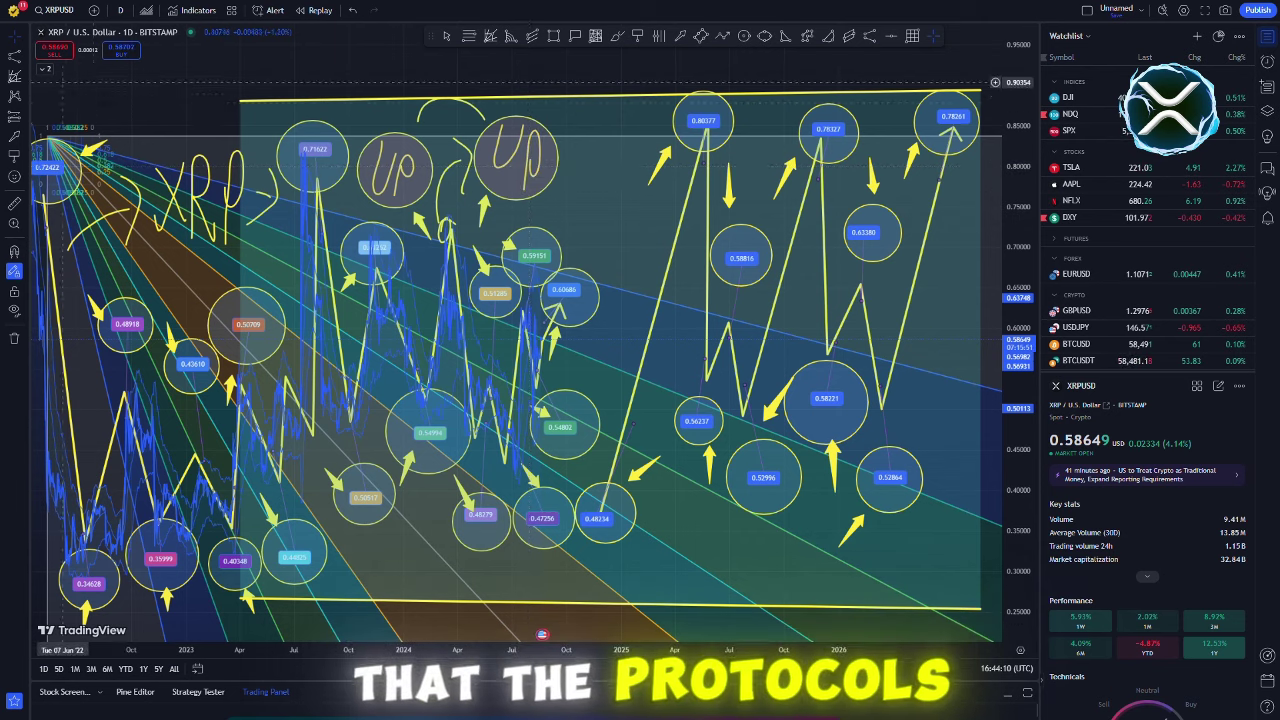
pyautogui.moveTo(122, 108); pyautogui.dragTo(127, 103)
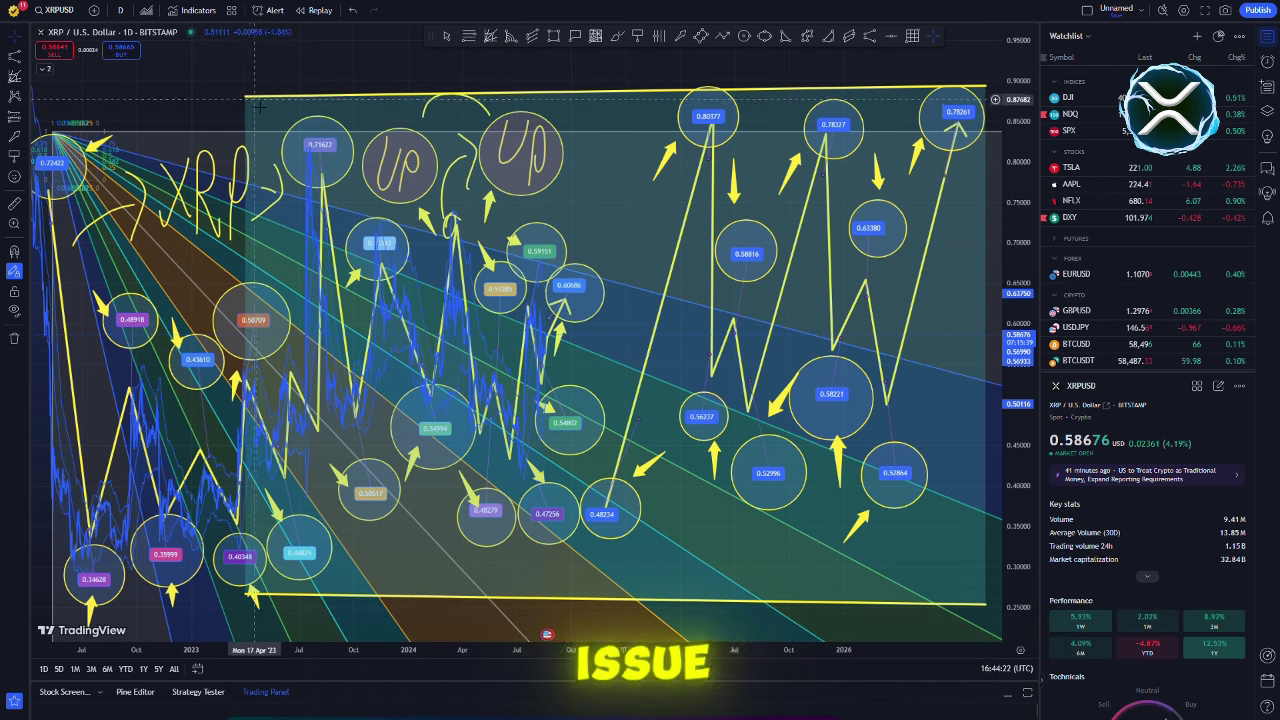
pyautogui.moveTo(246, 97); pyautogui.dragTo(43, 95)
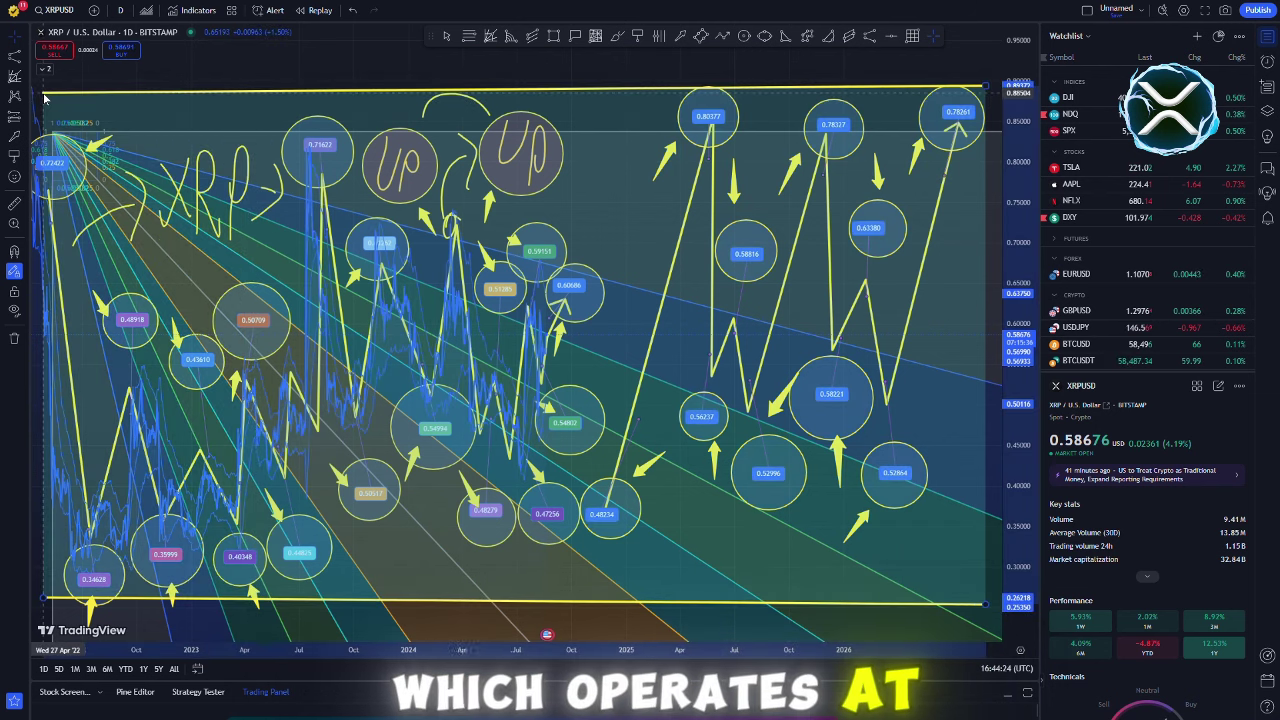